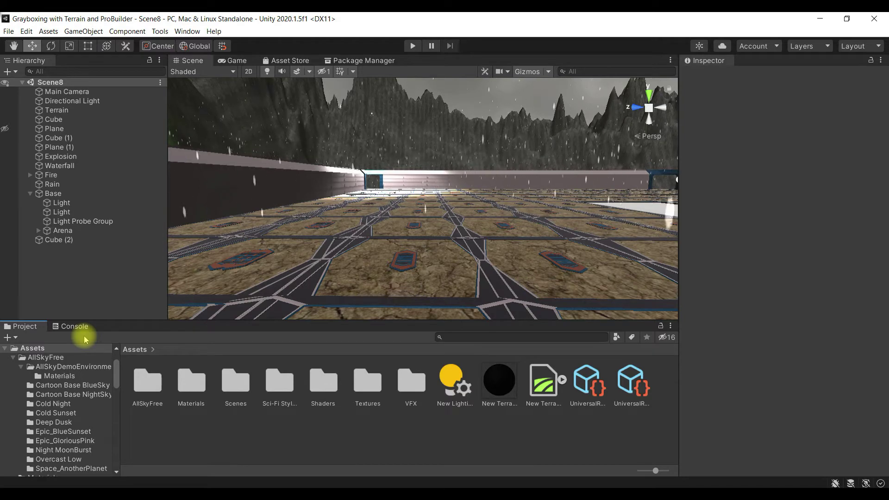
- Create an empty object in Scene8 and rename it PPVolume
{"action": "right_click", "coordinate": [84, 273]}
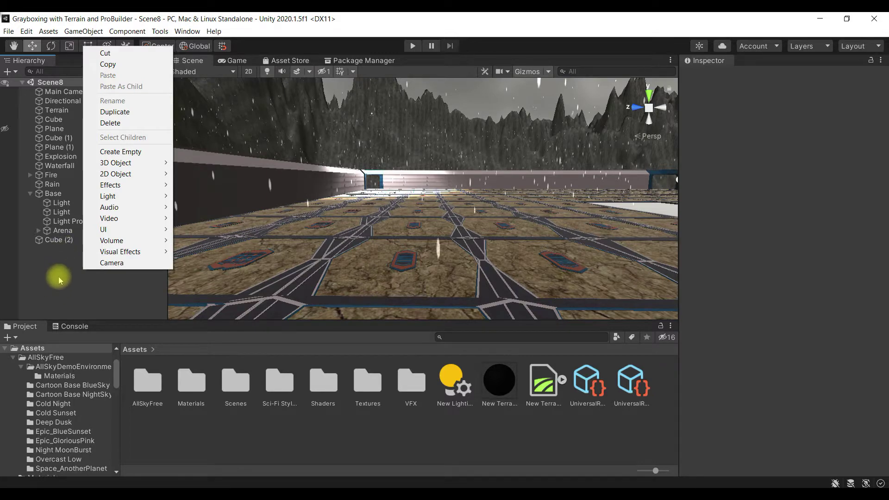
{"action": "left_click", "coordinate": [155, 151]}
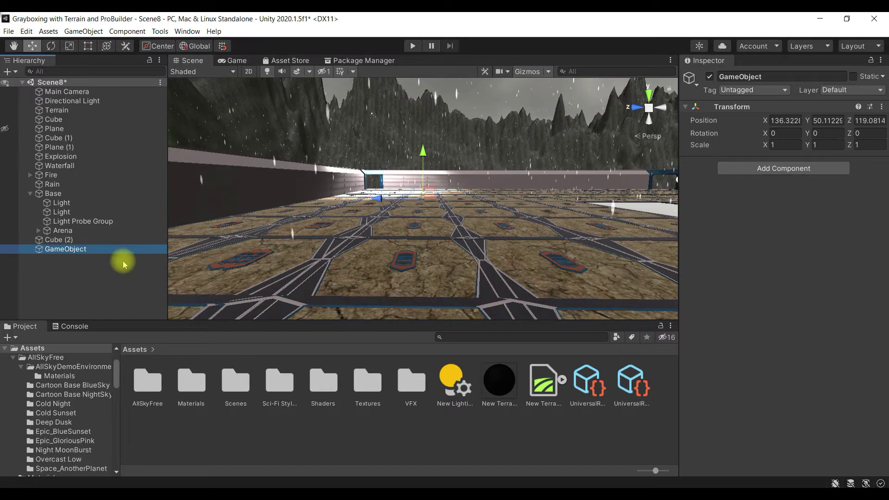
{"action": "left_click", "coordinate": [84, 250]}
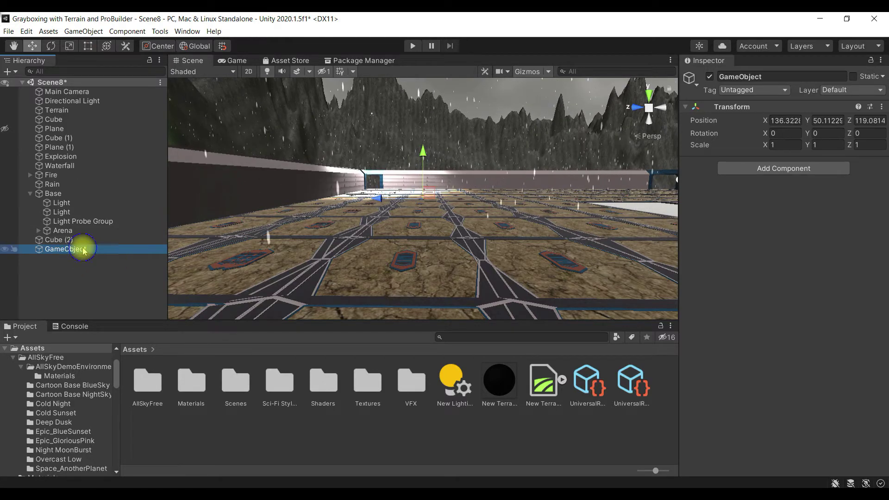
{"action": "right_click", "coordinate": [84, 251]}
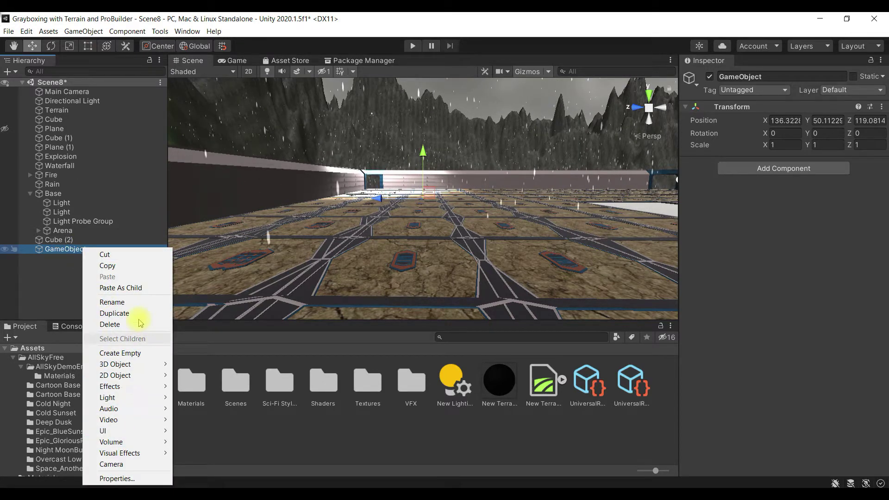
{"action": "left_click", "coordinate": [142, 302]}
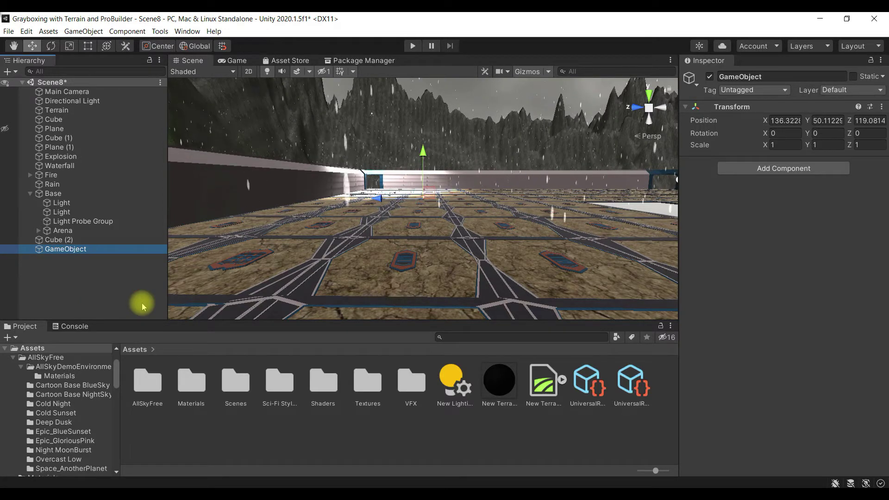
{"action": "left_click", "coordinate": [99, 251]}
{"action": "type", "text": "PP"}
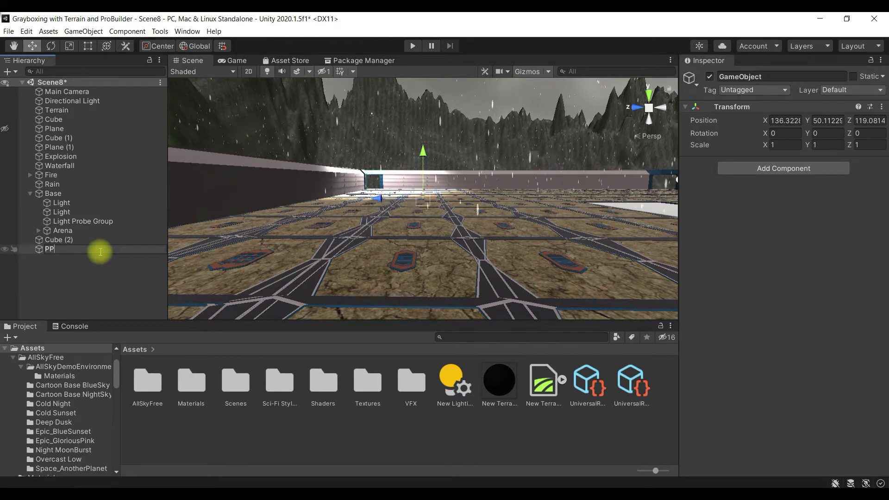
{"action": "type", "text": "Volunee"}
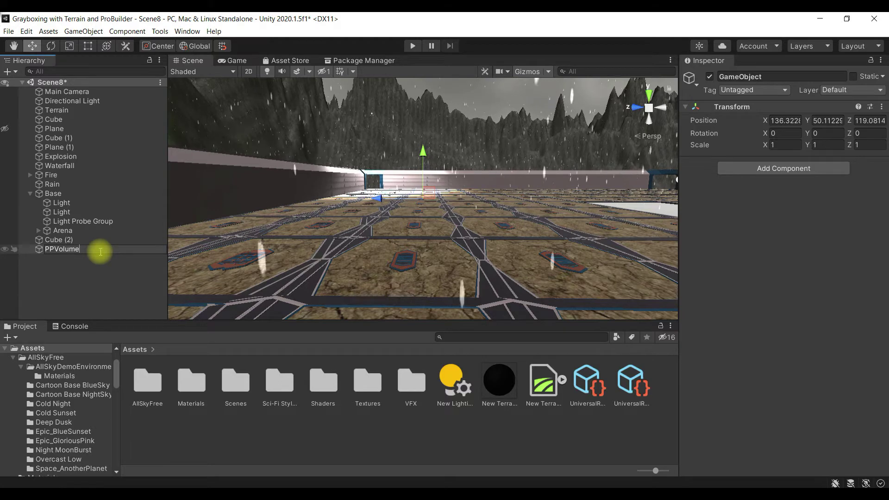
{"action": "key", "text": "Return"}
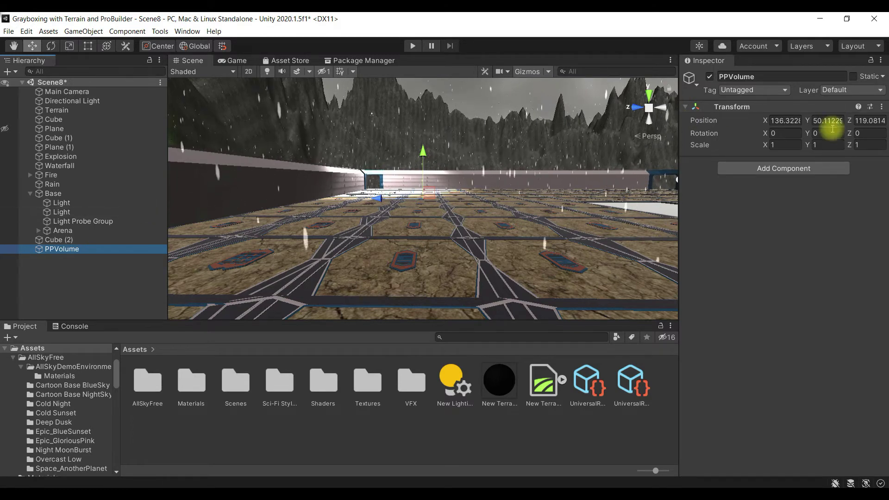
- Add a Volume component to the PPVolume object
{"action": "left_click", "coordinate": [774, 169]}
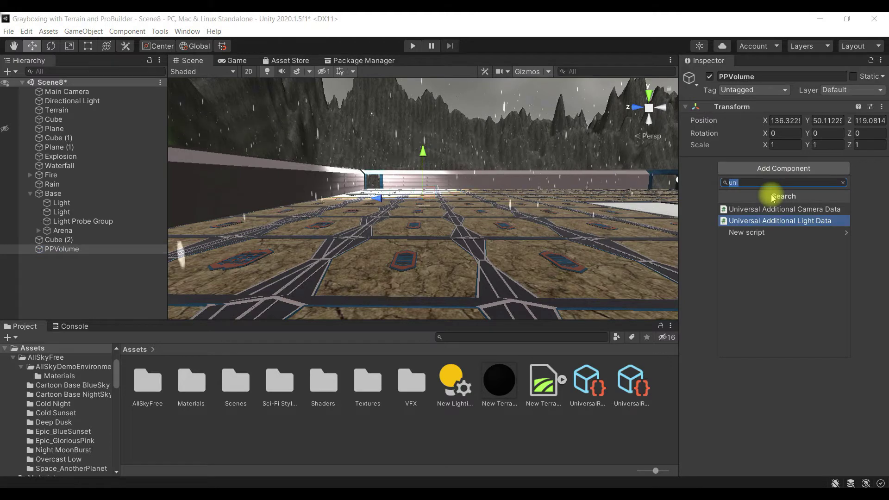
{"action": "type", "text": "Vo"}
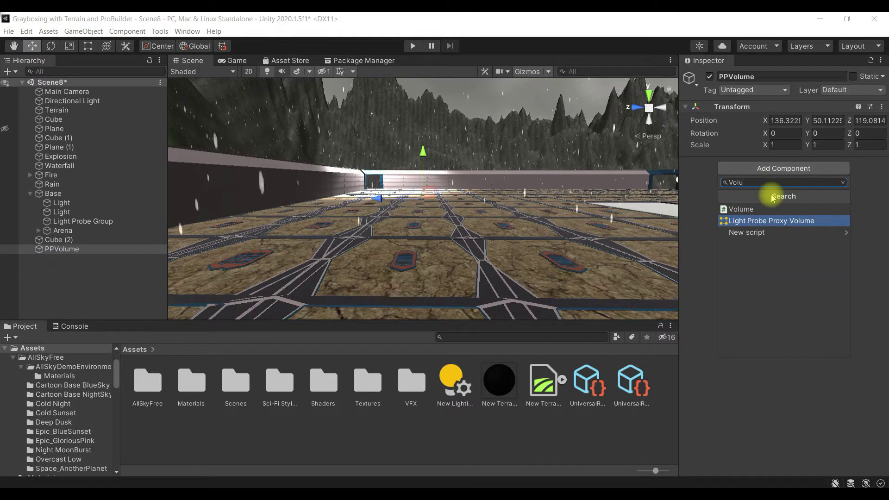
{"action": "type", "text": "lu"}
{"action": "left_click", "coordinate": [769, 209]}
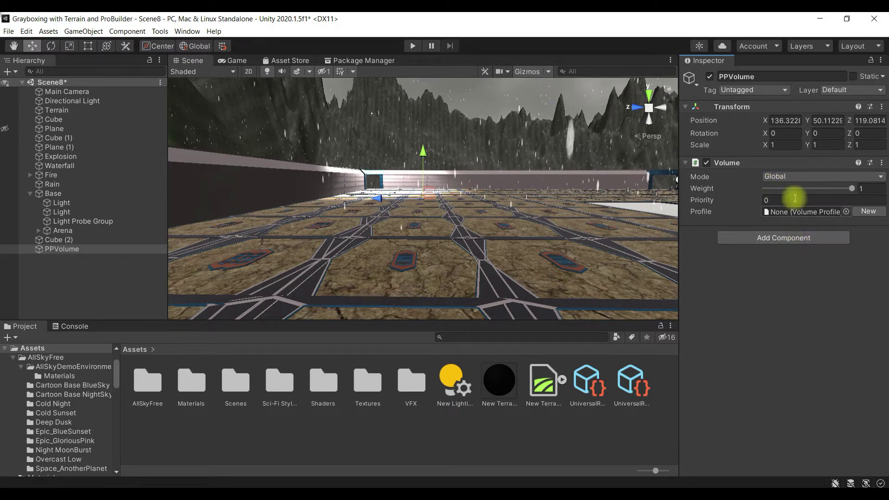
- Create a new volume profile for PPVolume's Volume component and check it in the list of available profiles
{"action": "left_click", "coordinate": [862, 213]}
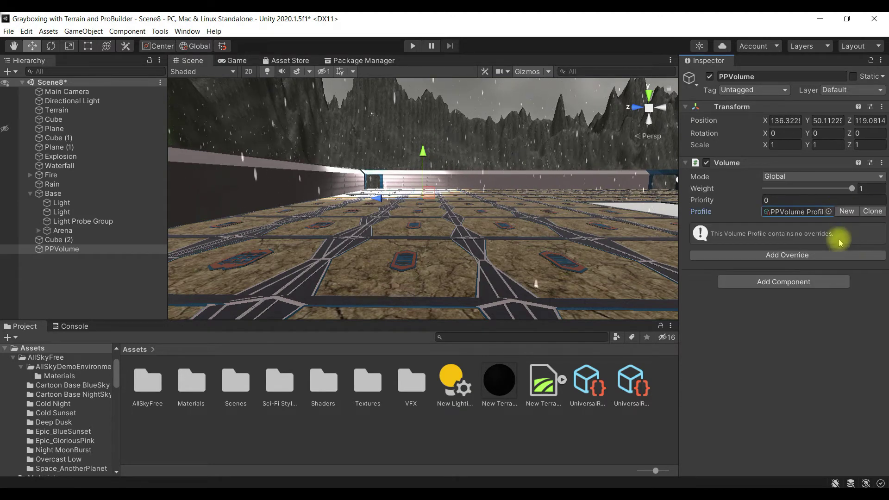
{"action": "left_click", "coordinate": [828, 211]}
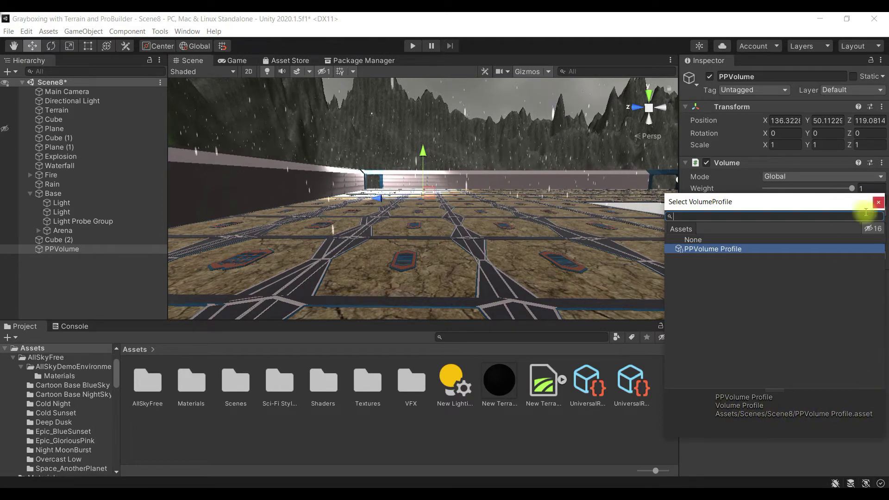
{"action": "left_click", "coordinate": [878, 202]}
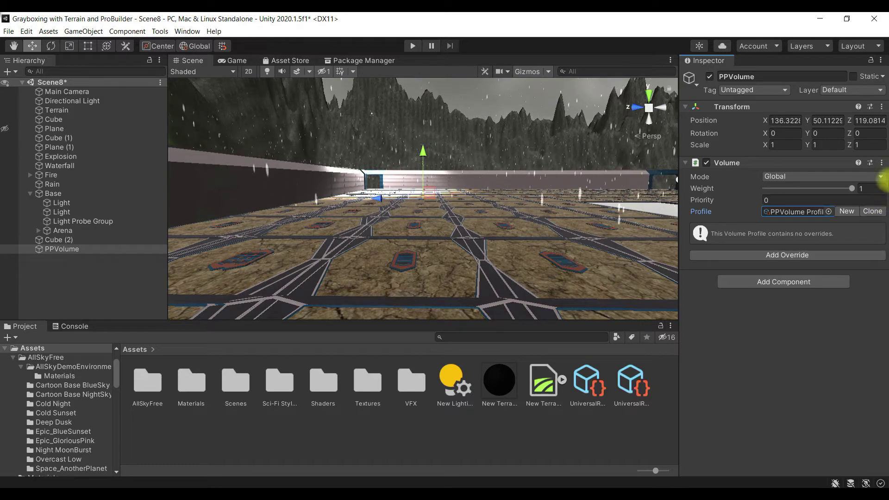
- Add a Chromatic Aberration post-processing override to the volume profile and enable its intensity at 0.5
{"action": "left_click", "coordinate": [827, 256]}
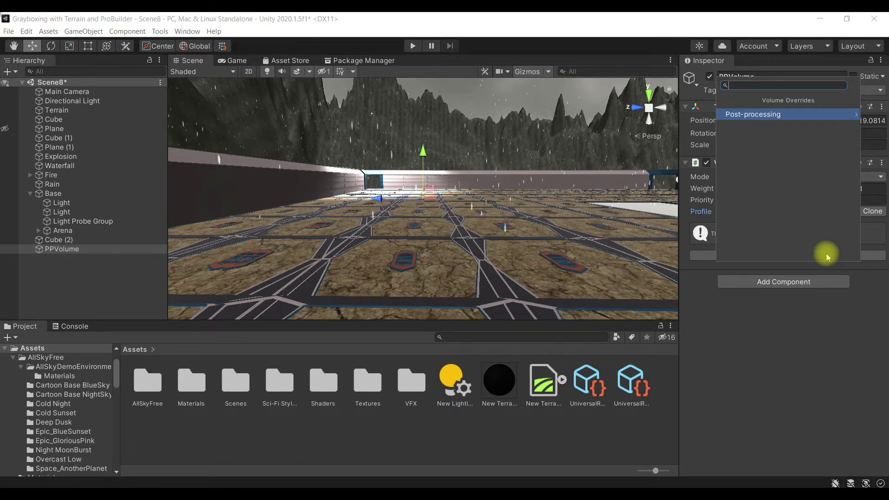
{"action": "left_click", "coordinate": [849, 120]}
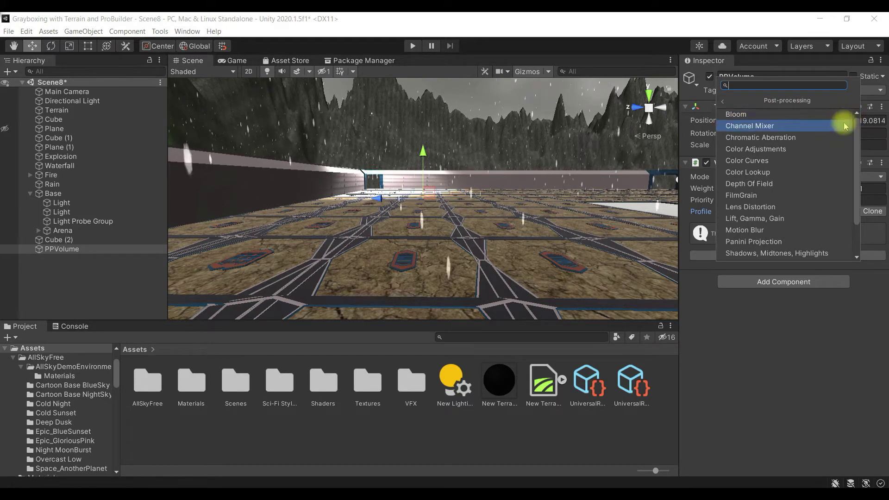
{"action": "scroll", "coordinate": [784, 194], "scroll_direction": "down", "scroll_amount": 2}
{"action": "scroll", "coordinate": [784, 194], "scroll_direction": "up", "scroll_amount": 2}
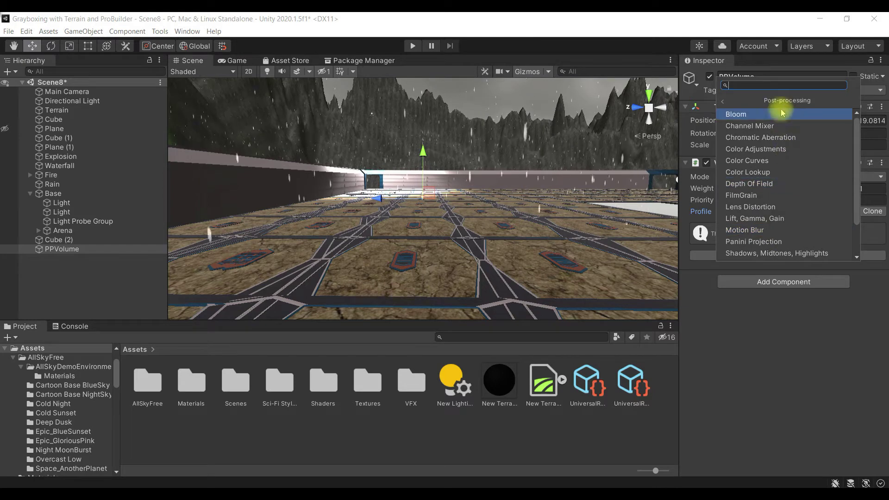
{"action": "scroll", "coordinate": [790, 185], "scroll_direction": "down", "scroll_amount": 2}
{"action": "type", "text": "ab"}
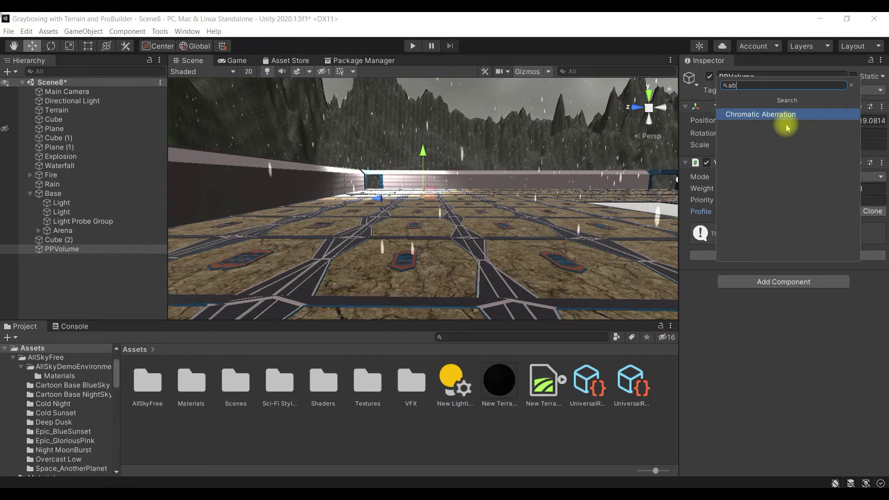
{"action": "left_click", "coordinate": [788, 115]}
{"action": "left_click", "coordinate": [694, 248]}
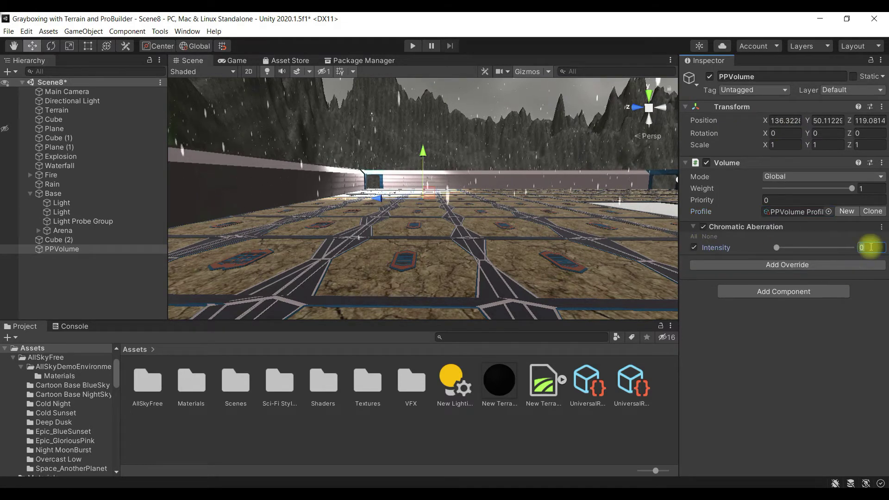
{"action": "type", "text": "5"}
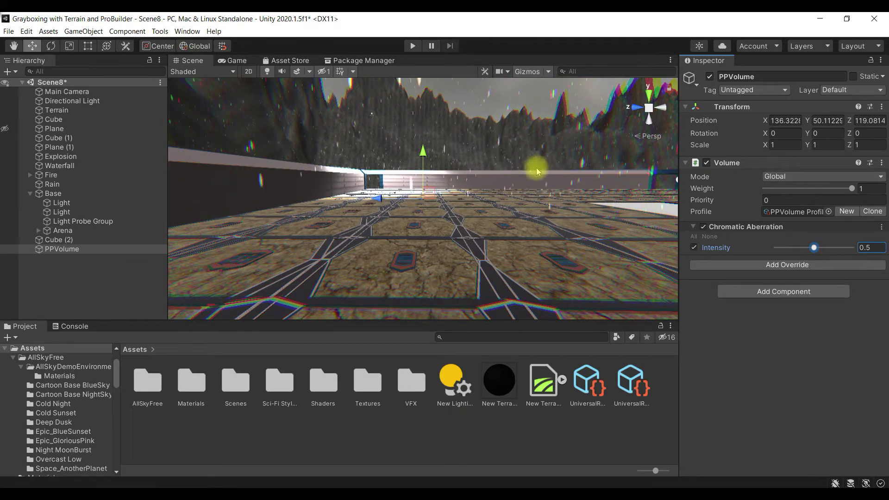
- Examine the chromatic aberration effect on the arena and surrounding mountains from different distances and angles in the scene
{"action": "scroll", "coordinate": [450, 187], "scroll_direction": "down", "scroll_amount": 5}
{"action": "scroll", "coordinate": [449, 186], "scroll_direction": "up", "scroll_amount": 4}
{"action": "scroll", "coordinate": [449, 186], "scroll_direction": "up", "scroll_amount": 3}
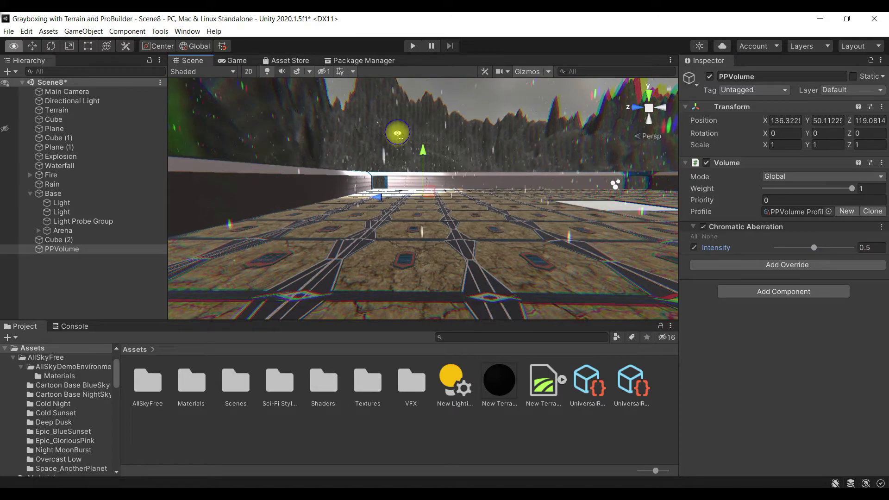
{"action": "right_click_drag", "start_coordinate": [395, 133], "coordinate": [397, 175]}
{"action": "key", "text": "s"}
{"action": "right_click_drag", "start_coordinate": [453, 170], "coordinate": [438, 197]}
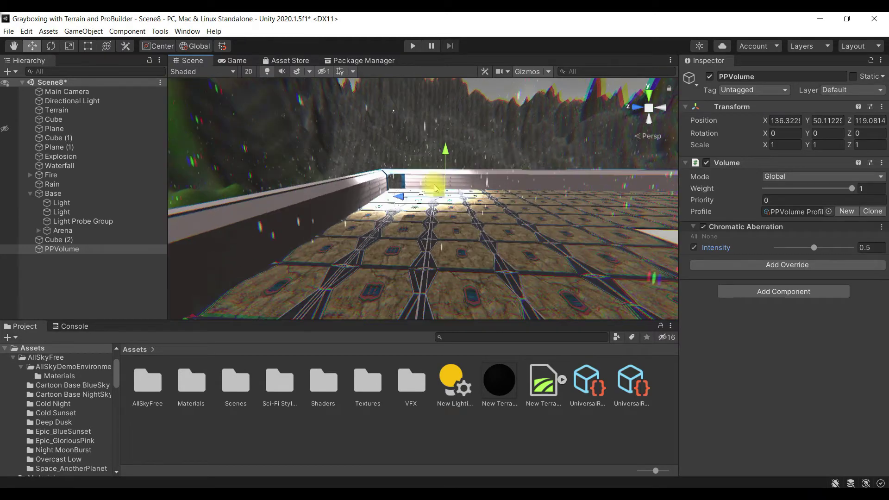
{"action": "scroll", "coordinate": [436, 189], "scroll_direction": "down", "scroll_amount": 3}
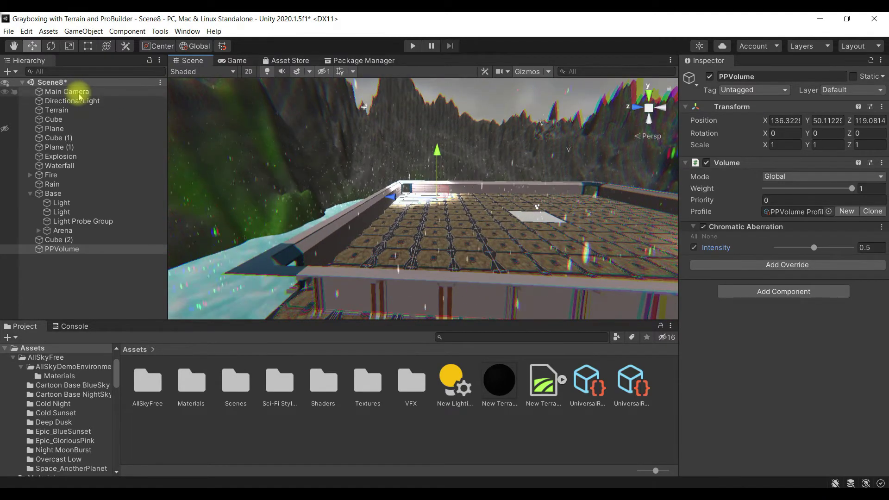
{"action": "scroll", "coordinate": [440, 161], "scroll_direction": "down", "scroll_amount": 3}
{"action": "scroll", "coordinate": [439, 161], "scroll_direction": "down", "scroll_amount": 1}
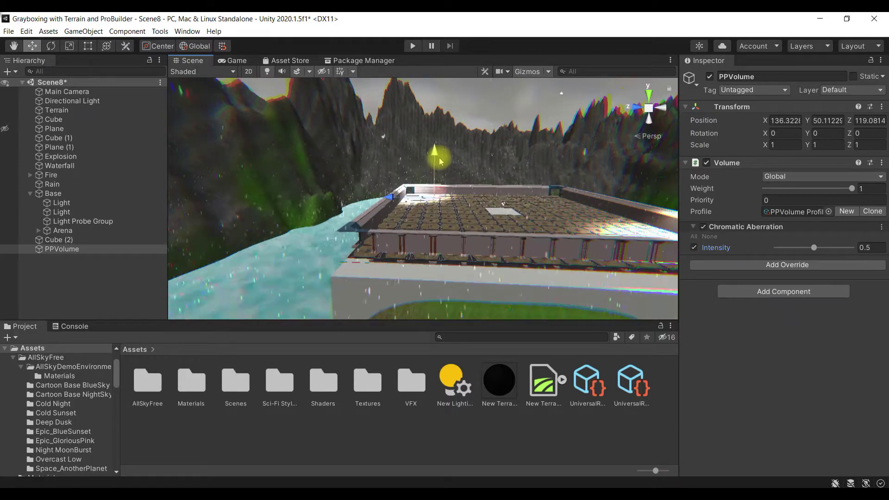
{"action": "scroll", "coordinate": [432, 164], "scroll_direction": "down", "scroll_amount": 2}
{"action": "scroll", "coordinate": [432, 164], "scroll_direction": "up", "scroll_amount": 3}
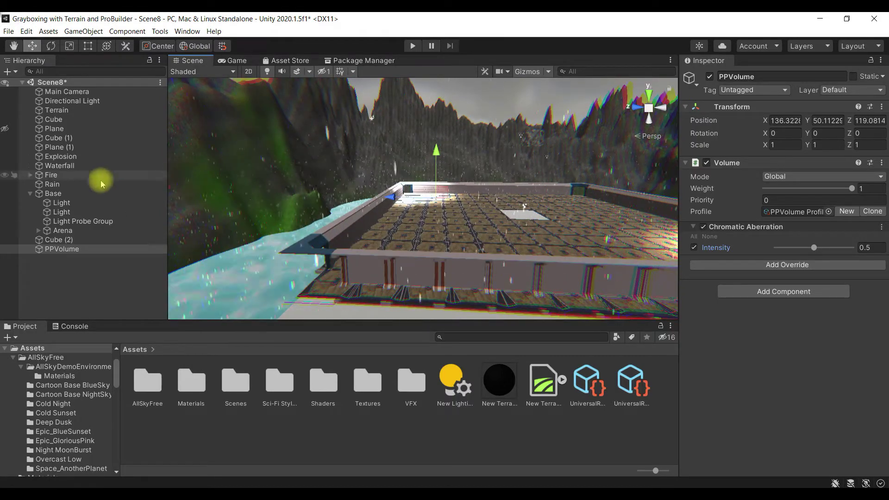
- Move the Main Camera along Z to about 105.8 and lower it to about 68.4 on Y
{"action": "double_click", "coordinate": [102, 91]}
{"action": "mouse_move", "coordinate": [426, 242]}
{"action": "left_mouse_down", "text": "alt"}
{"action": "mouse_move", "coordinate": [416, 250]}
{"action": "mouse_move", "coordinate": [422, 238]}
{"action": "left_mouse_up", "text": "alt"}
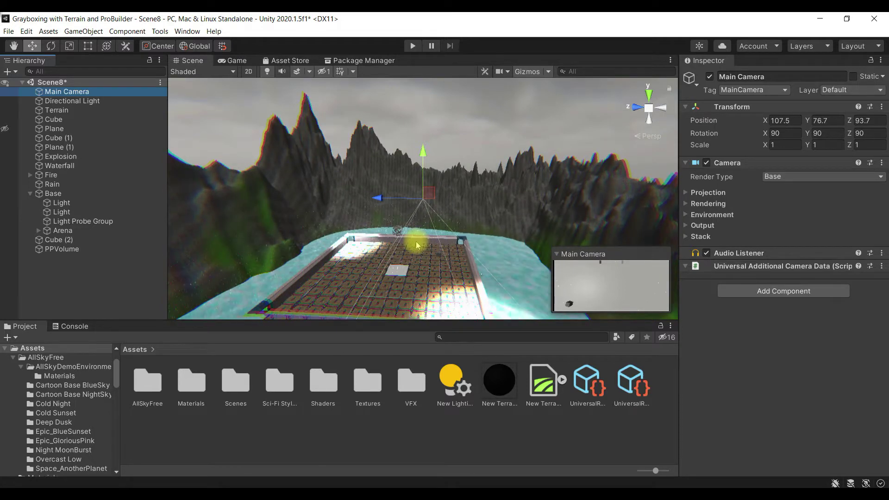
{"action": "left_click_drag", "start_coordinate": [376, 199], "coordinate": [331, 200]}
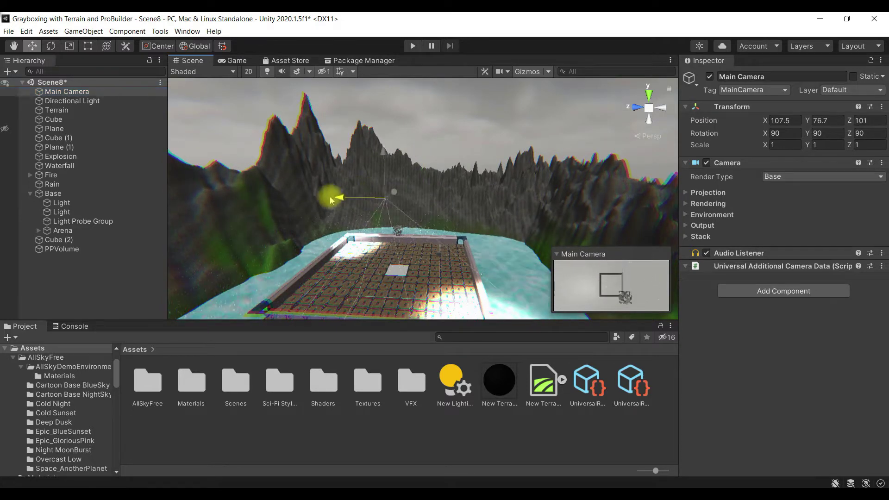
{"action": "left_click_drag", "start_coordinate": [397, 149], "coordinate": [385, 181]}
{"action": "left_click_drag", "start_coordinate": [367, 236], "coordinate": [339, 228]}
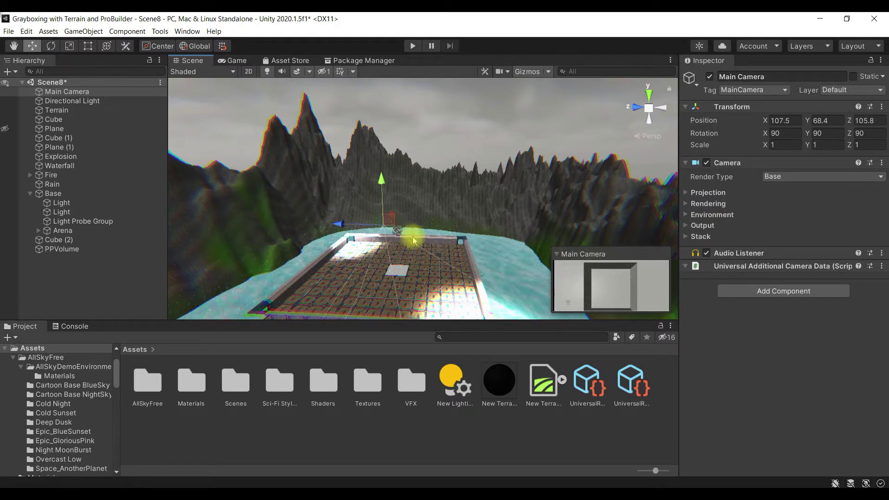
- Try Y rotations of 0 and 18 on the Main Camera and restore the value of 90
{"action": "key", "text": "e"}
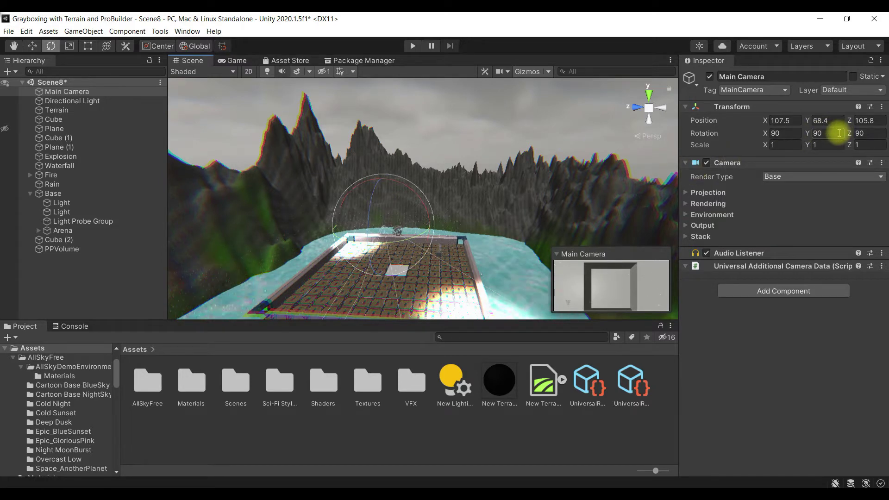
{"action": "type", "text": "0"}
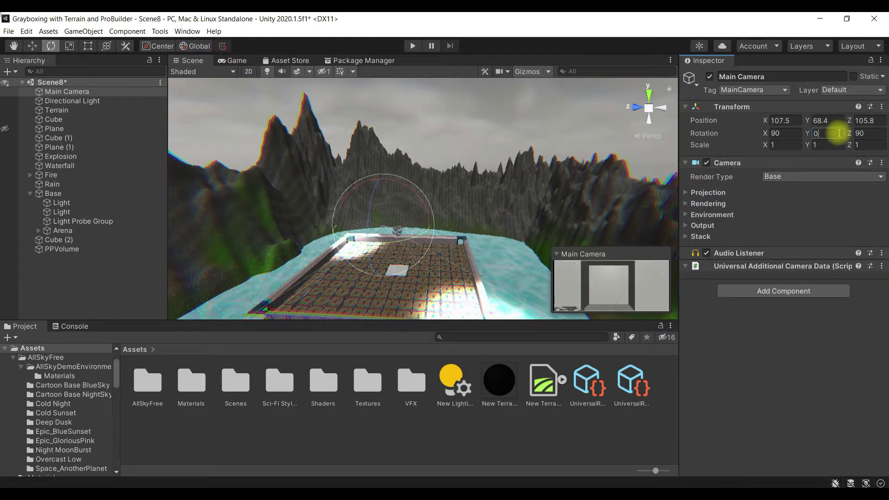
{"action": "type", "text": "8"}
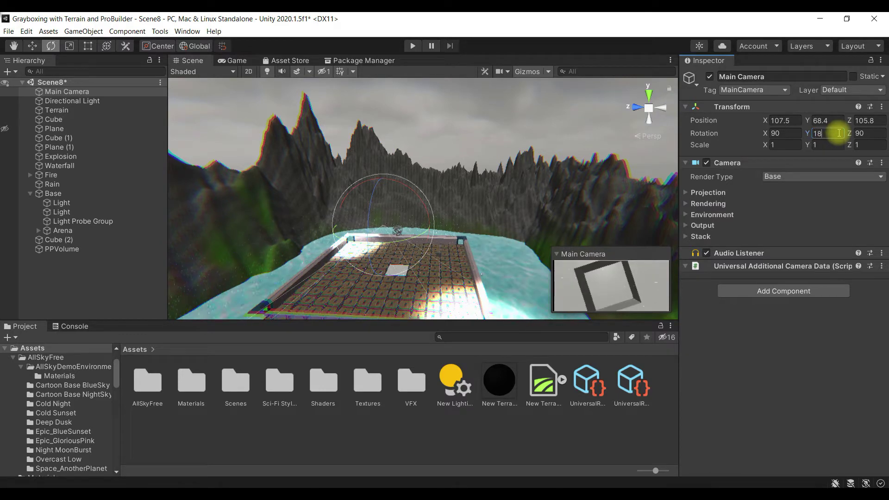
{"action": "type", "text": "90"}
- Adjust the Main Camera's X rotation and set it to 180
{"action": "double_click", "coordinate": [775, 132]}
{"action": "left_click_drag", "start_coordinate": [764, 134], "coordinate": [854, 123]}
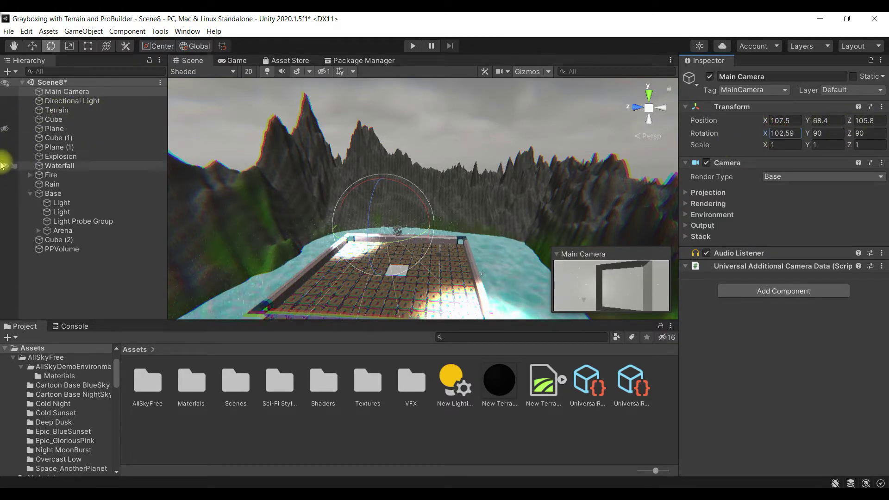
{"action": "left_click", "coordinate": [777, 134]}
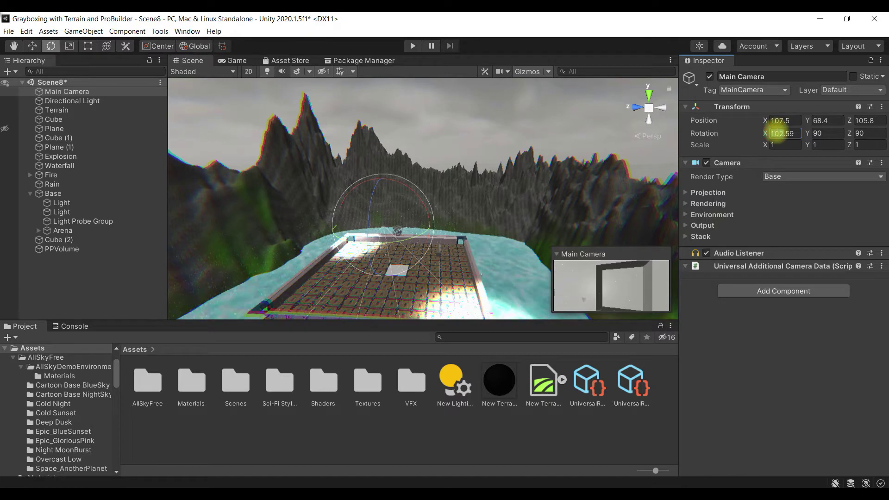
{"action": "key", "text": "BackSpace"}
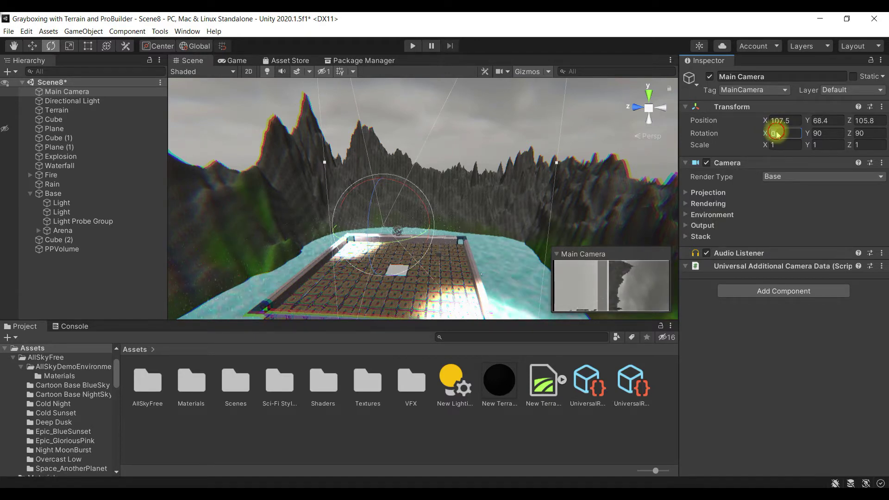
{"action": "type", "text": "180"}
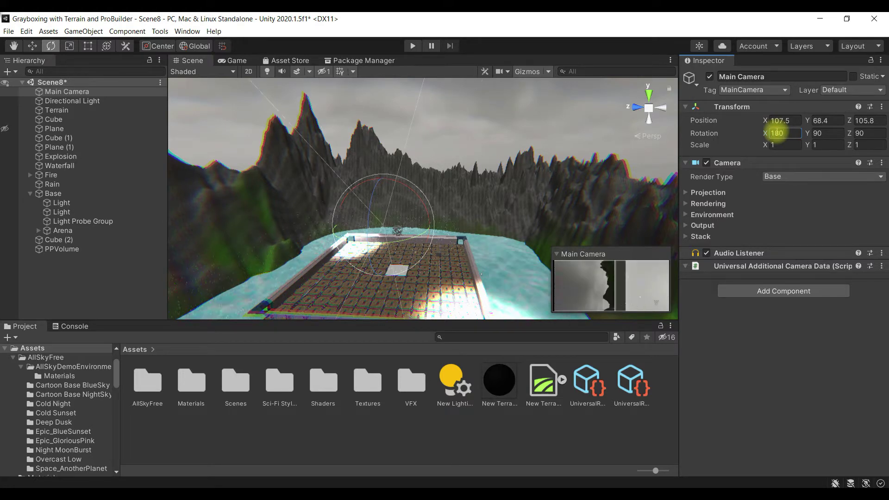
- Lower the Main Camera to about 52.8 on Y, down to the arena floor
{"action": "type", "text": "w"}
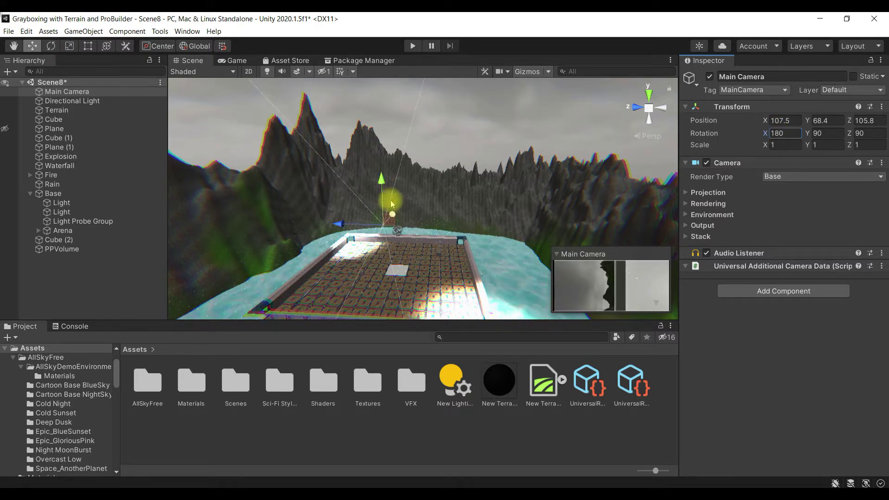
{"action": "left_click_drag", "start_coordinate": [380, 180], "coordinate": [374, 226]}
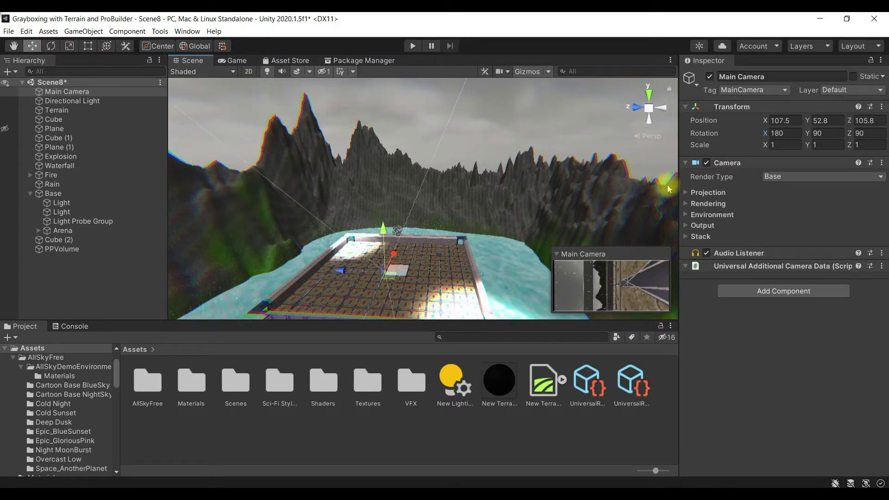
- Try X rotations of 270 and 45 on the Main Camera
{"action": "left_click", "coordinate": [788, 135]}
{"action": "type", "text": "270"}
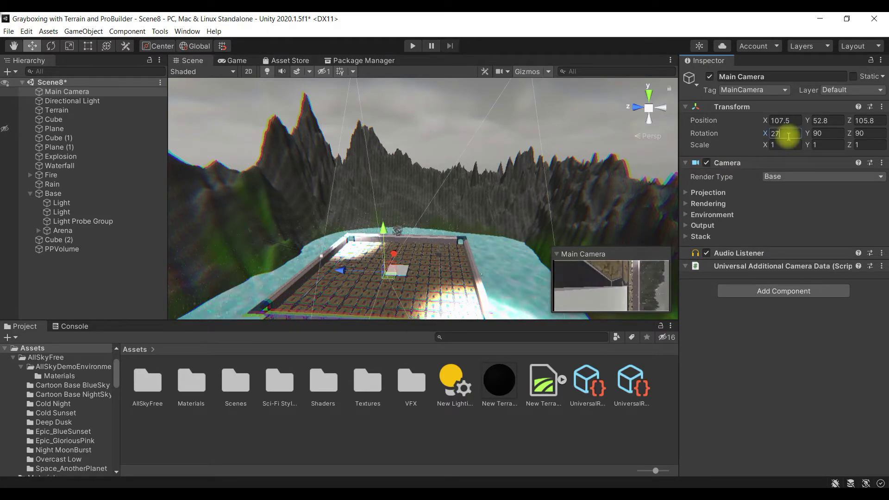
{"action": "key", "text": "BackSpace"}
{"action": "key", "text": "BackSpace"}
{"action": "key", "text": "BackSpace"}
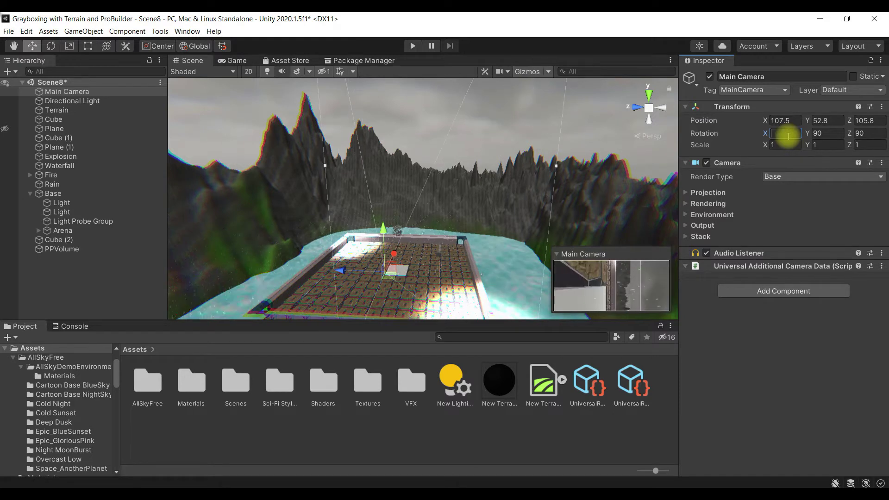
{"action": "type", "text": "45"}
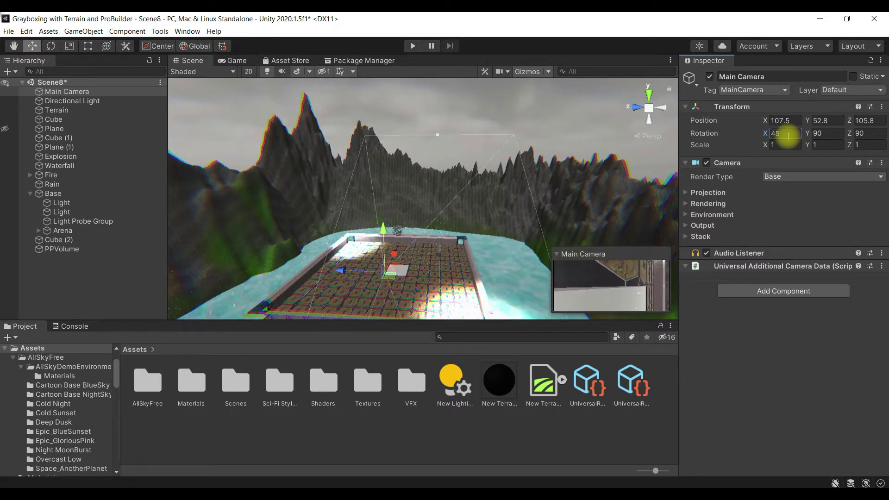
- Set the Main Camera's X rotation to 90, trying 10 as an alternative and cancelling it
{"action": "key", "text": "BackSpace"}
{"action": "key", "text": "BackSpace"}
{"action": "type", "text": "90"}
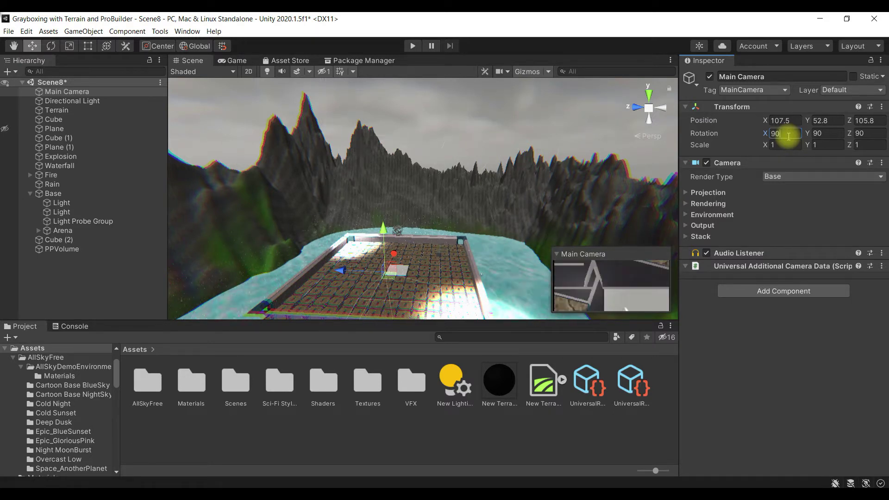
{"action": "key", "text": "BackSpace"}
{"action": "key", "text": "BackSpace"}
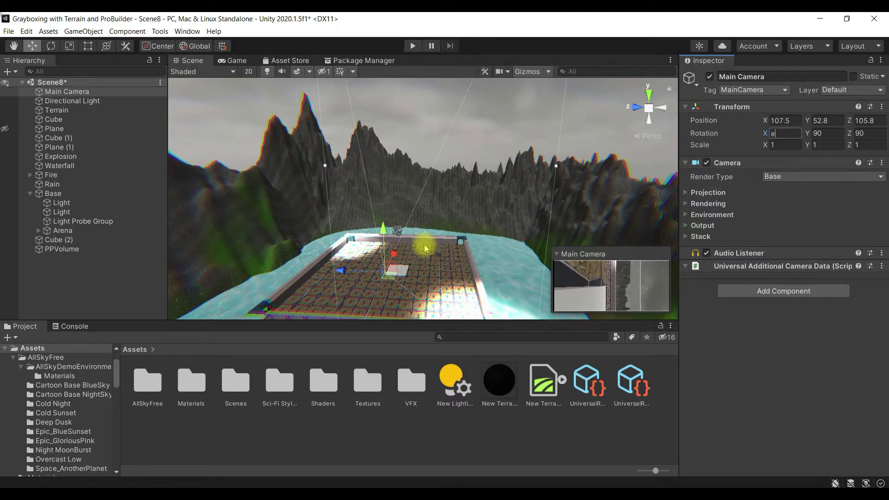
{"action": "type", "text": "10"}
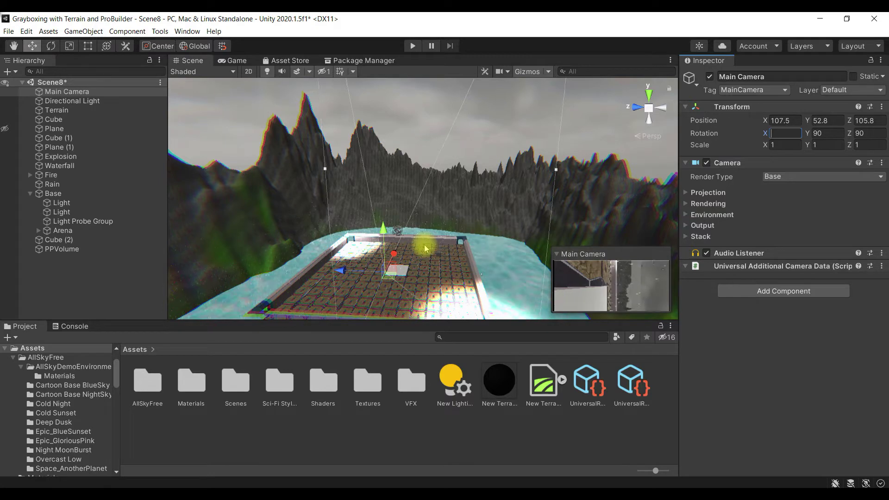
{"action": "key", "text": "Escape"}
- Move the Main Camera along X to about 109.66 over the arena
{"action": "key", "text": "e"}
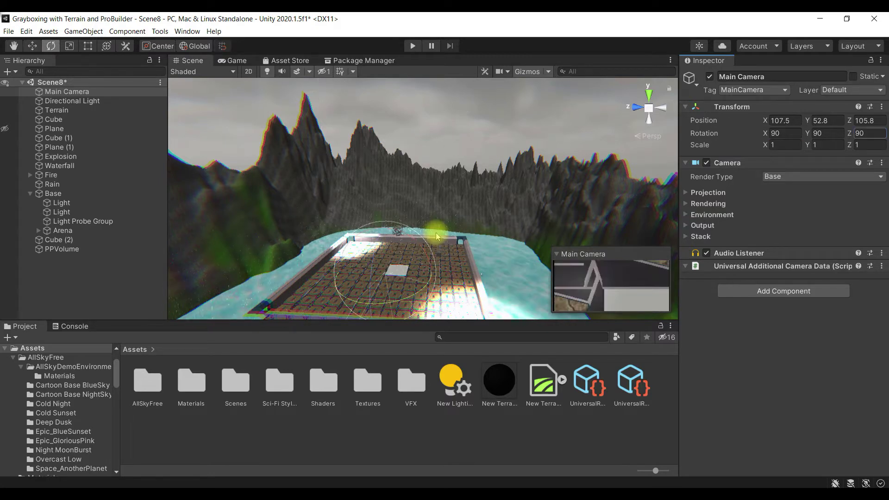
{"action": "key", "text": "w"}
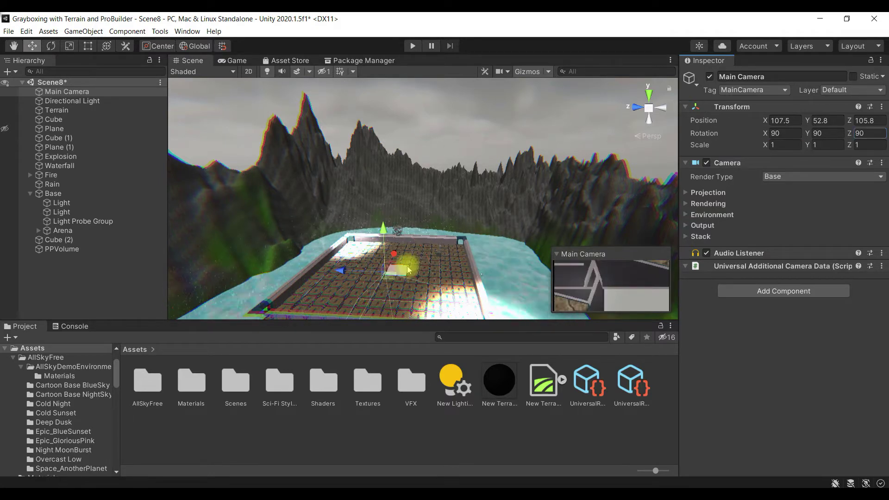
{"action": "left_click_drag", "start_coordinate": [400, 277], "coordinate": [387, 327], "text": "alt"}
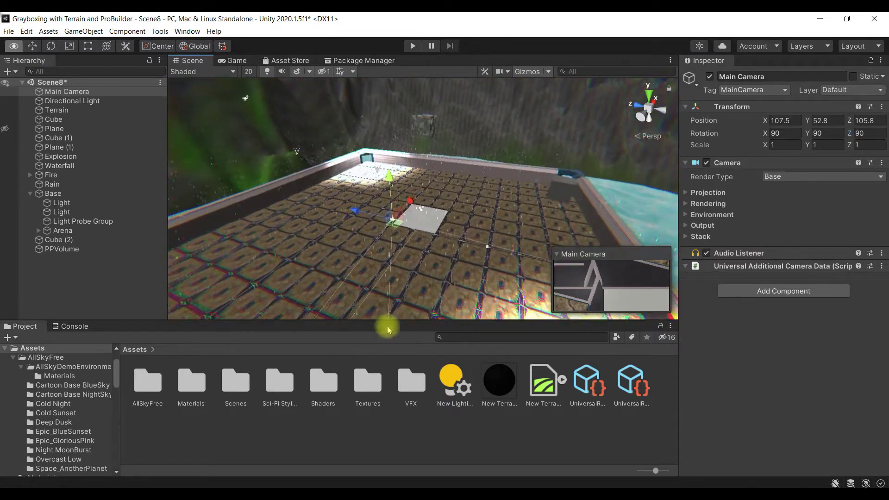
{"action": "left_click_drag", "start_coordinate": [412, 213], "coordinate": [330, 421]}
- Rotate the Main Camera freely to about -42.9 on X, 273.6 on Y and -358.3 on Z
{"action": "key", "text": "e"}
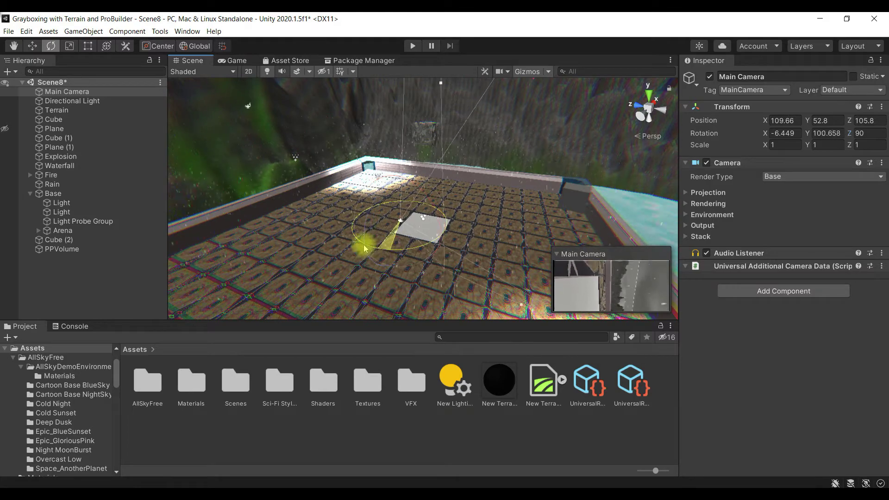
{"action": "left_click_drag", "start_coordinate": [324, 240], "coordinate": [254, 206]}
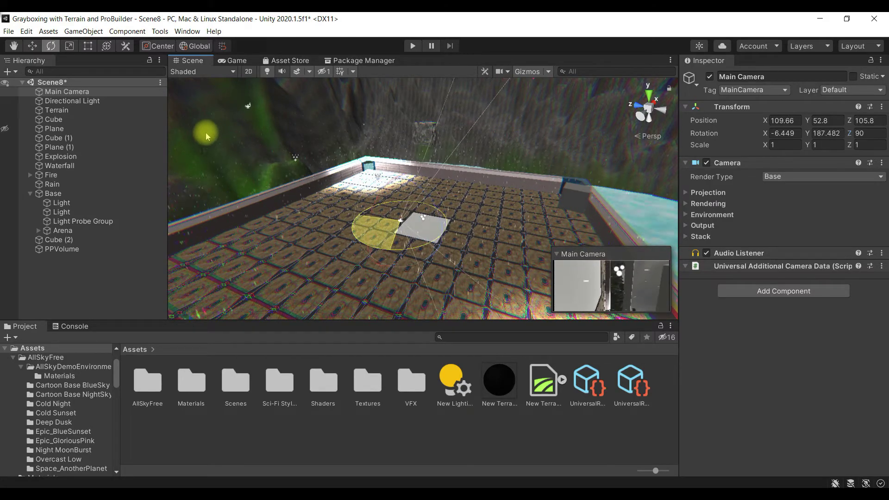
{"action": "left_click_drag", "start_coordinate": [200, 124], "coordinate": [203, 126]}
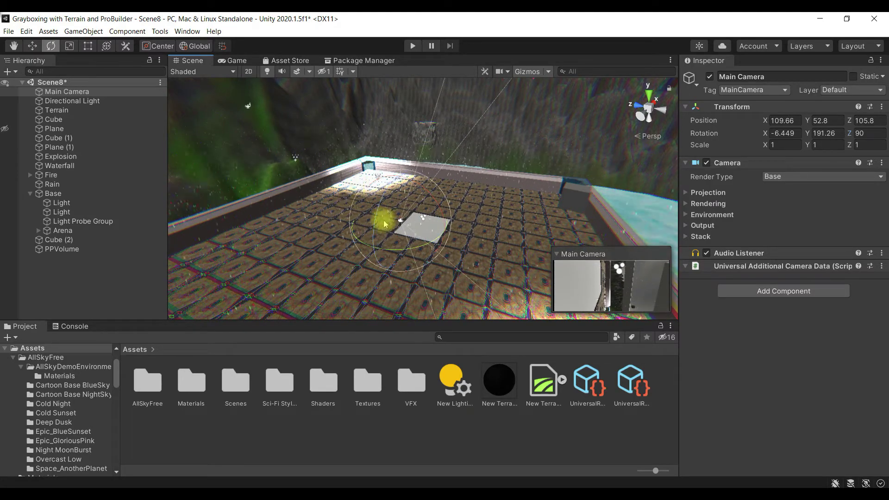
{"action": "left_click_drag", "start_coordinate": [358, 236], "coordinate": [13, 283], "text": "alt"}
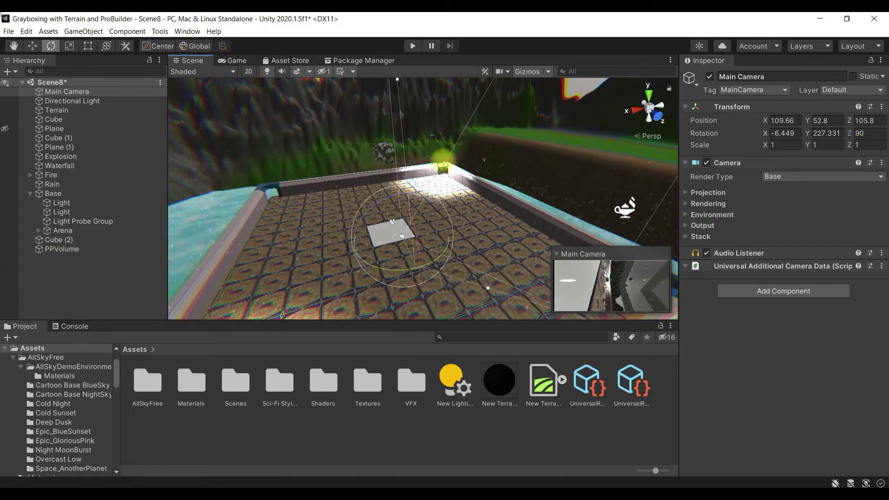
{"action": "left_click_drag", "start_coordinate": [396, 197], "coordinate": [590, 196]}
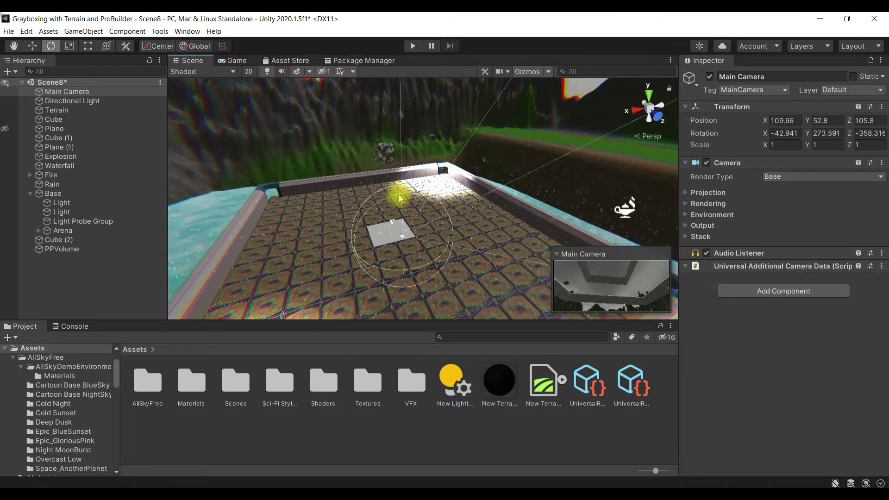
- Raise the Main Camera to about 62.9 on Y and tilt it to an X rotation of about 6.06
{"action": "key", "text": "w"}
{"action": "left_click_drag", "start_coordinate": [399, 192], "coordinate": [411, 143]}
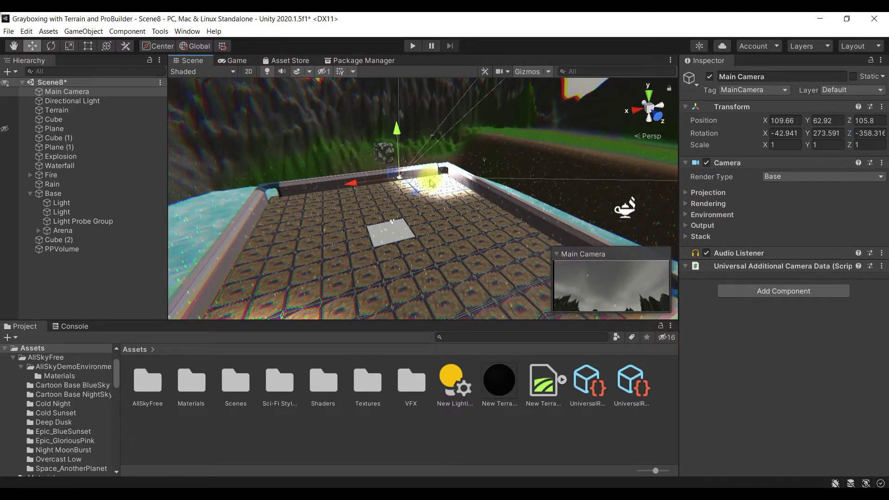
{"action": "key", "text": "e"}
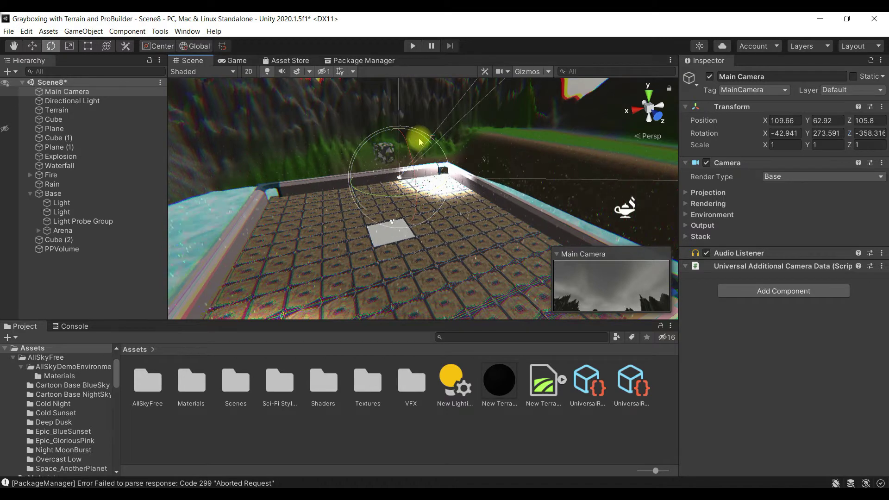
{"action": "left_click_drag", "start_coordinate": [421, 140], "coordinate": [468, 185]}
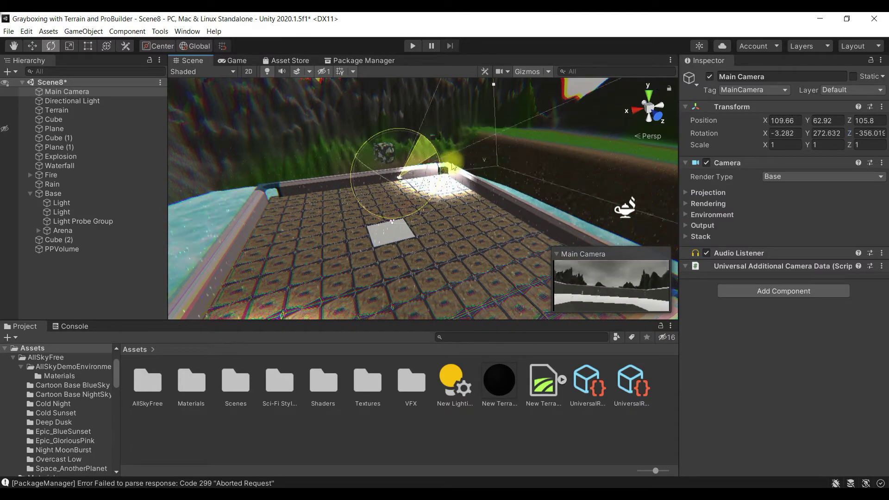
{"action": "left_click_drag", "start_coordinate": [423, 154], "coordinate": [476, 179]}
- Lower the Main Camera to about 53.8 on Y and move it along X to about 127.66
{"action": "key", "text": "w"}
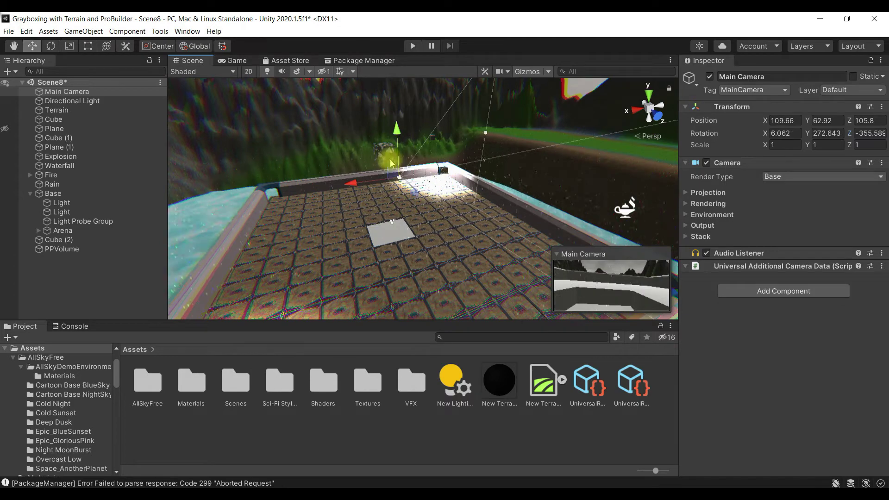
{"action": "left_click_drag", "start_coordinate": [393, 132], "coordinate": [408, 195]}
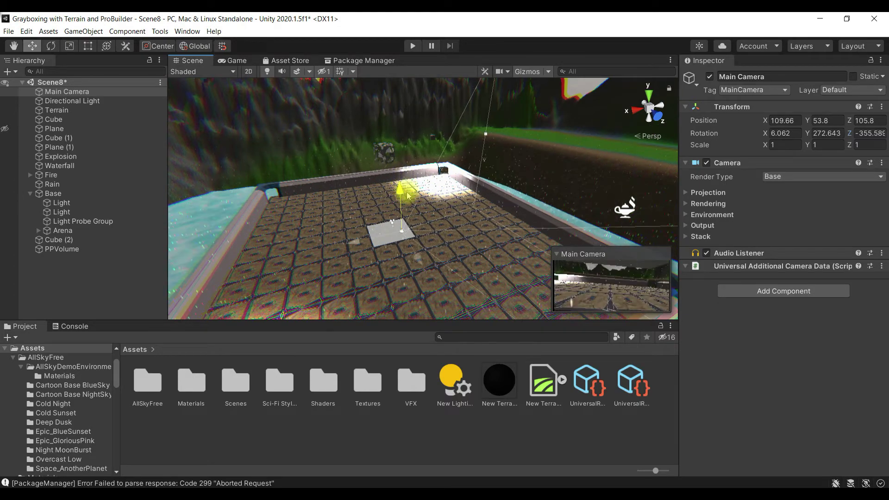
{"action": "left_click_drag", "start_coordinate": [370, 245], "coordinate": [257, 286]}
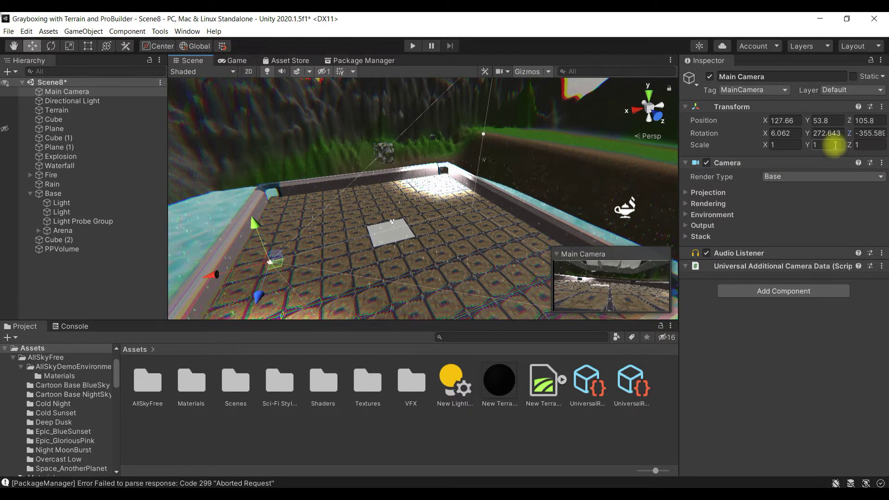
- Set the Main Camera's Y rotation to 270 and its Z rotation to -360
{"action": "type", "text": "270"}
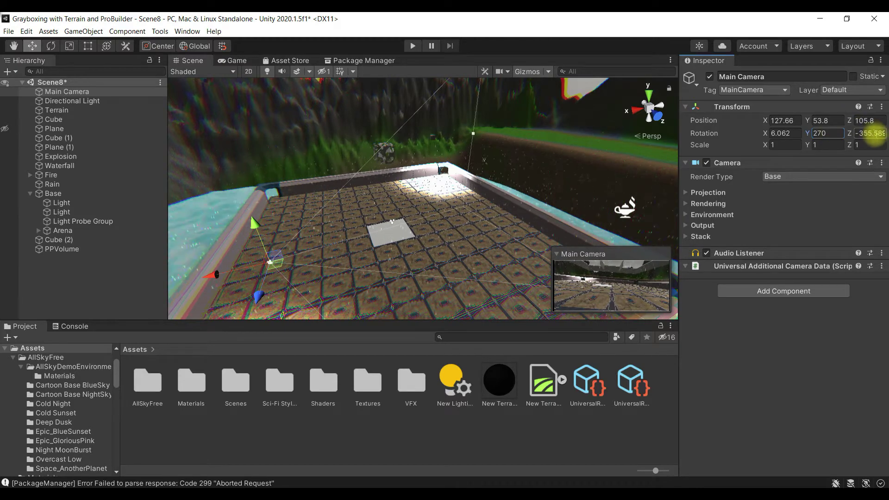
{"action": "type", "text": "-360"}
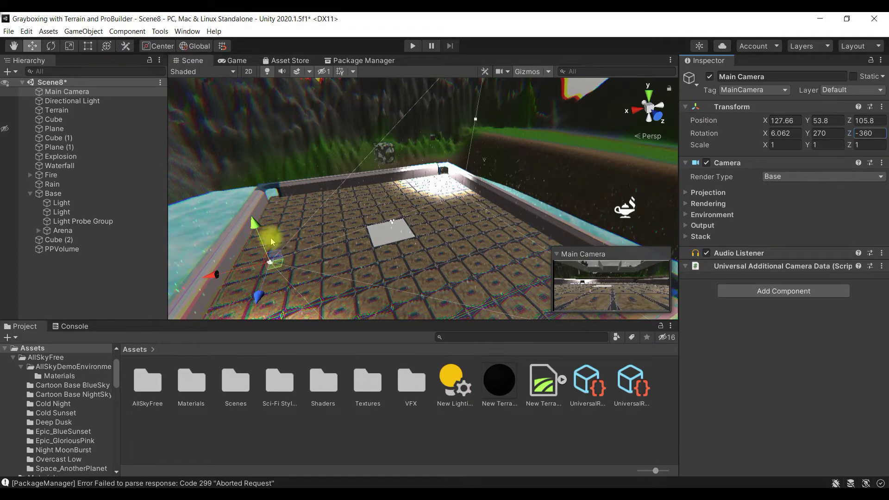
- Reposition the Main Camera near the arena's edge at about X 128.51, Y 53.5 and Z 83.42
{"action": "left_click_drag", "start_coordinate": [297, 252], "coordinate": [458, 208], "text": "alt"}
{"action": "left_click_drag", "start_coordinate": [448, 255], "coordinate": [227, 203]}
{"action": "left_click_drag", "start_coordinate": [343, 169], "coordinate": [376, 217], "text": "alt"}
{"action": "right_click_drag", "start_coordinate": [396, 231], "coordinate": [370, 212]}
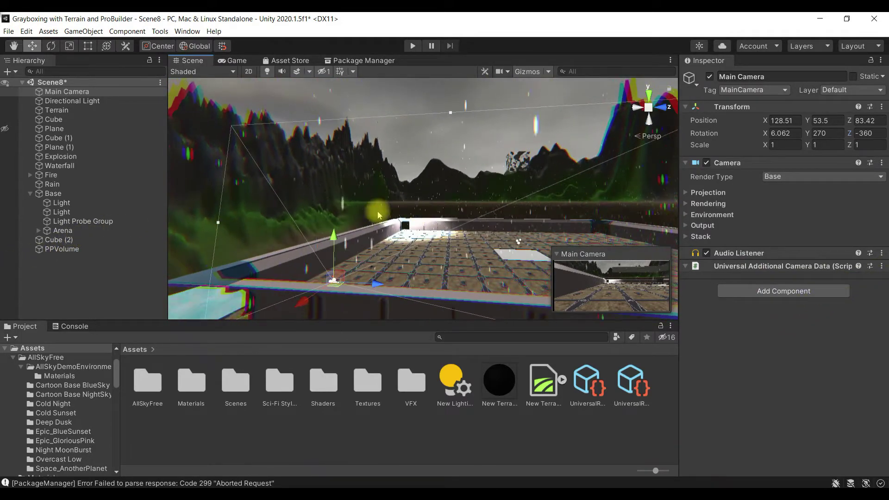
- Run the scene to check the Main Camera's view, select the Main Camera and stop play mode
{"action": "left_click", "coordinate": [411, 46]}
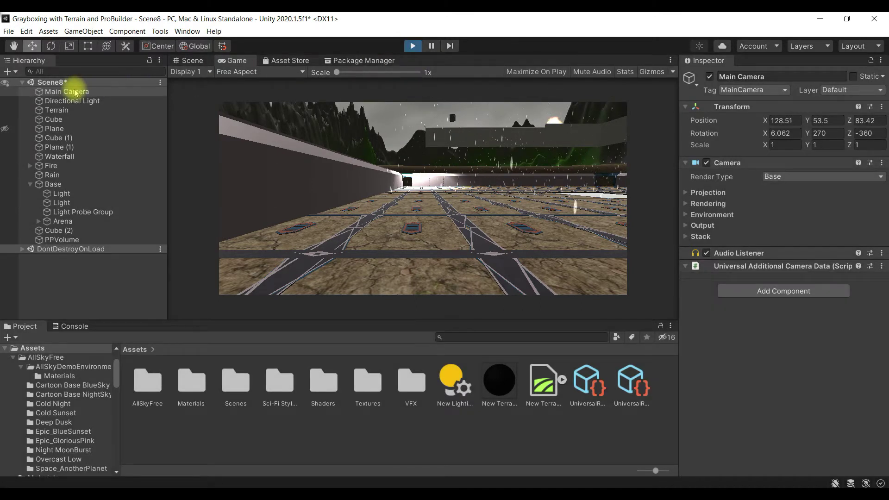
{"action": "left_click", "coordinate": [73, 91]}
{"action": "key", "text": "ctrl+p"}
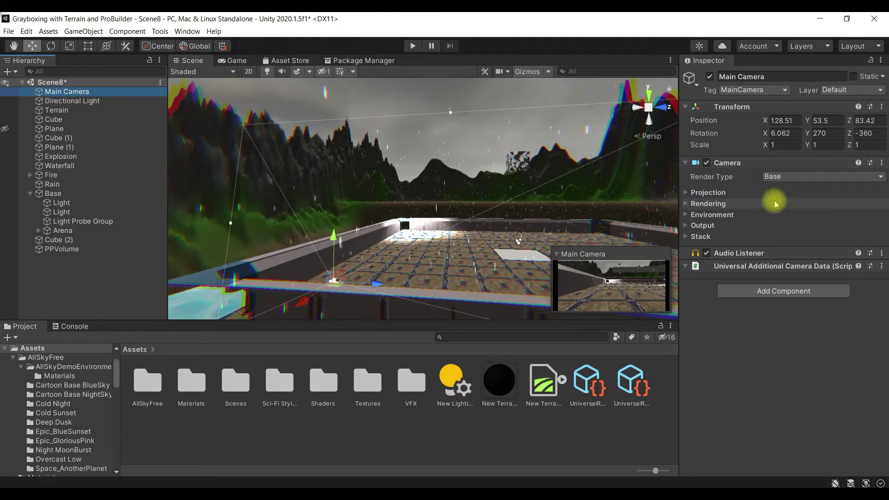
- Enable Post Processing in the Main Camera's rendering settings and test the effect in play mode
{"action": "left_click", "coordinate": [694, 204]}
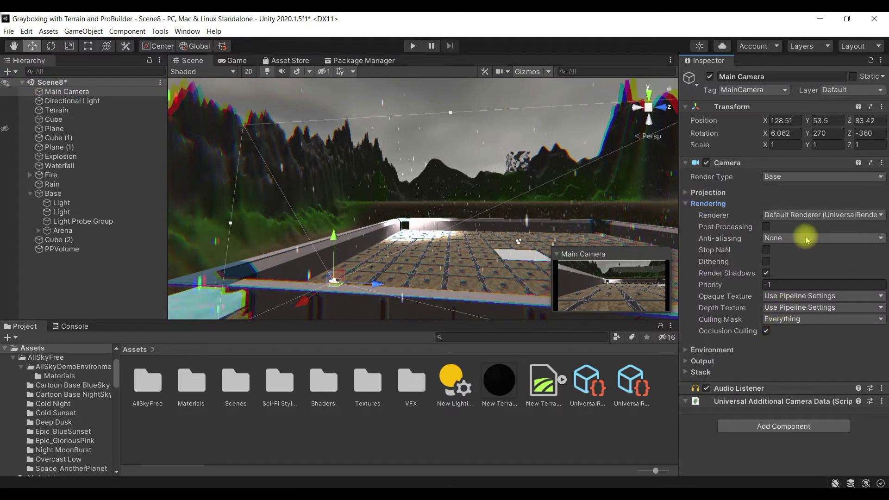
{"action": "left_click", "coordinate": [766, 228]}
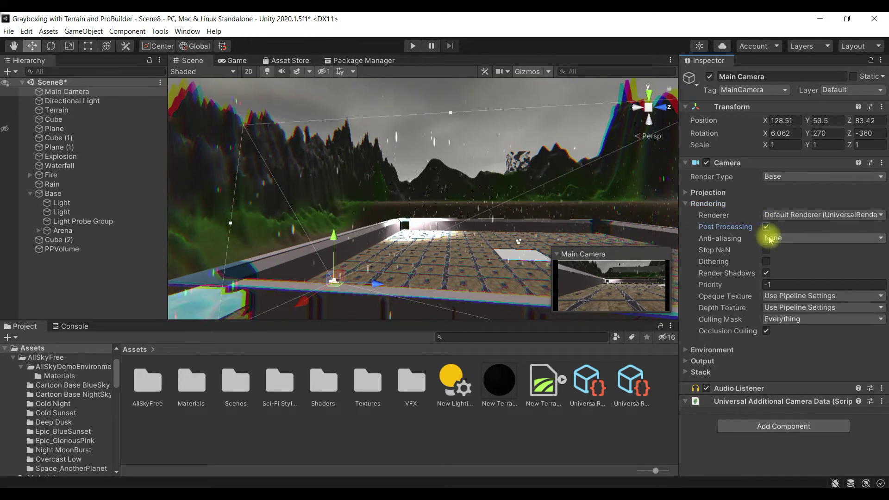
{"action": "left_click", "coordinate": [412, 46]}
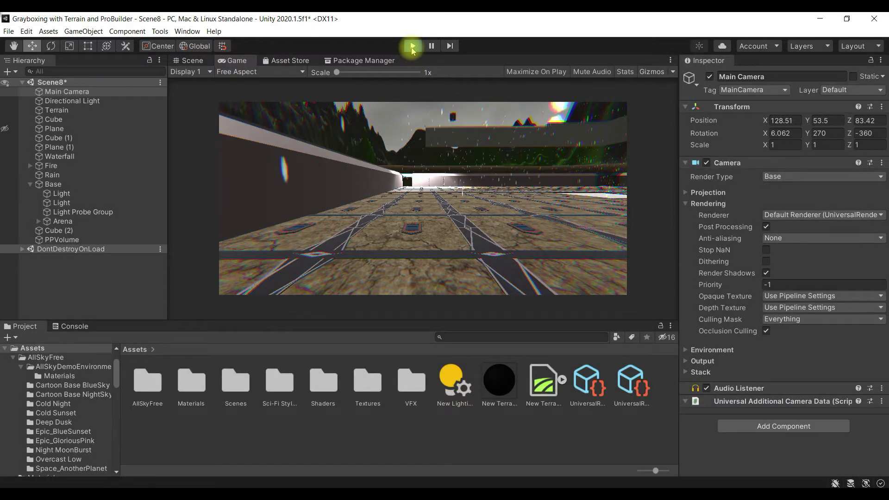
{"action": "left_click", "coordinate": [412, 47]}
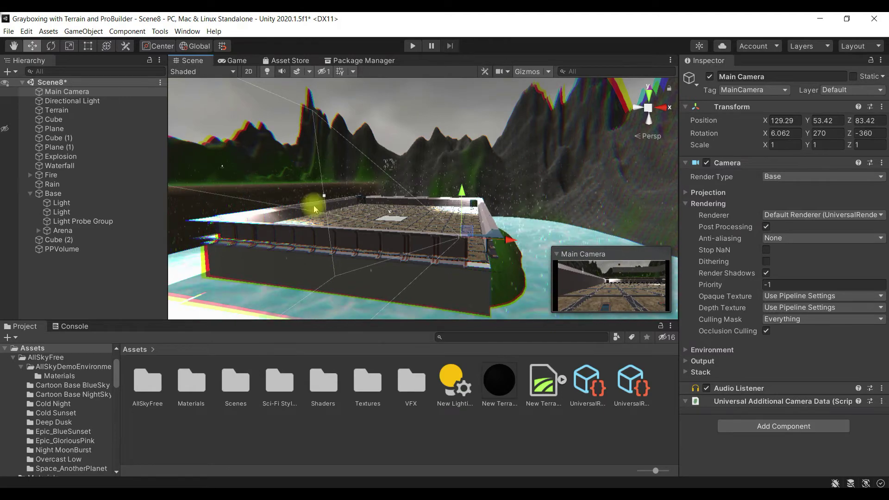
- Deactivate the Plane that uses the grayscale material and select PPVolume to show its volume settings
{"action": "left_click", "coordinate": [90, 129]}
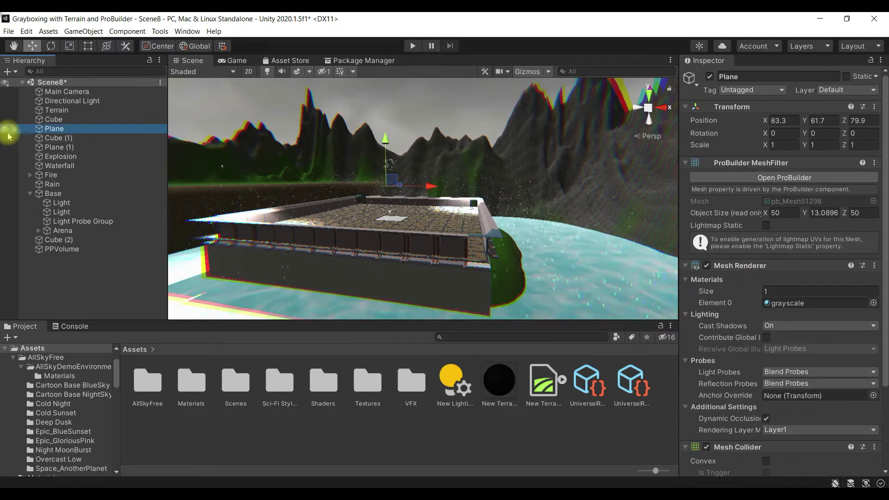
{"action": "left_click", "coordinate": [709, 78]}
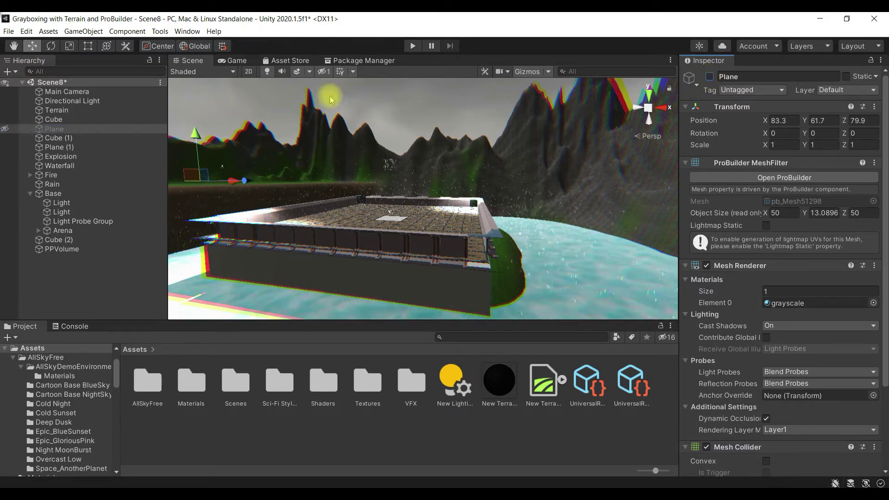
{"action": "left_click", "coordinate": [78, 91]}
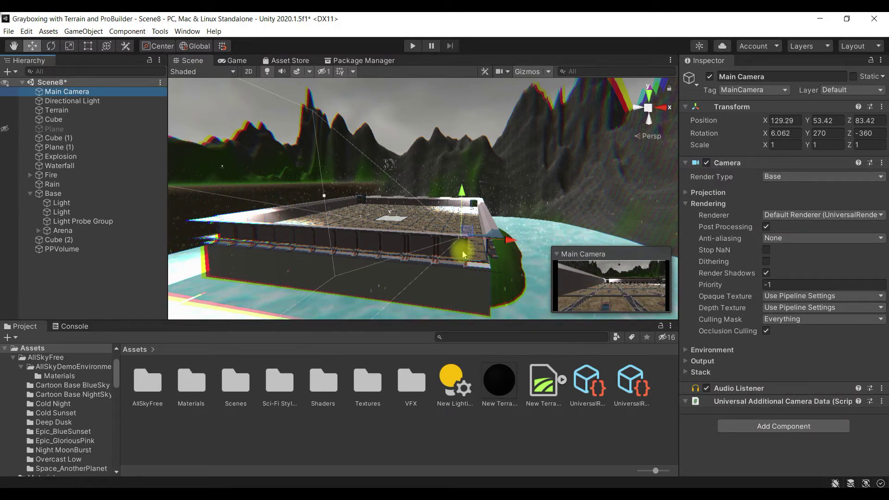
{"action": "left_click", "coordinate": [51, 249]}
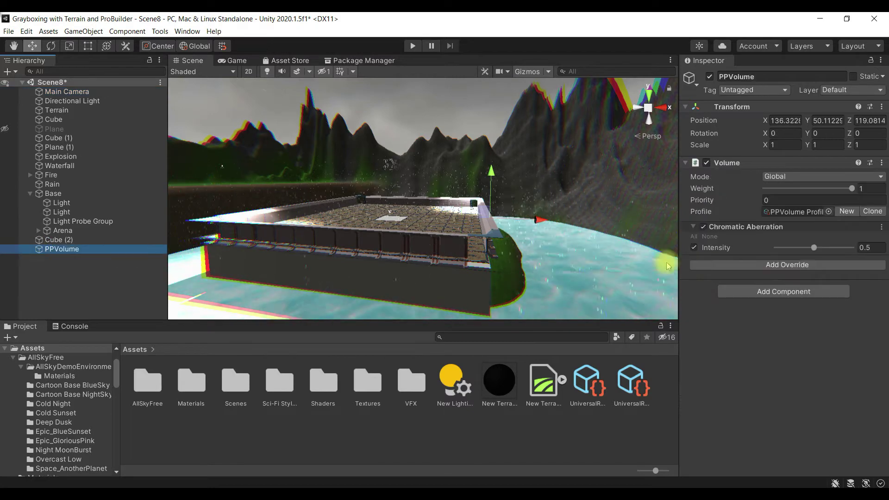
- Add a Vignette override to PPVolume with Intensity set to 0.3 and Smoothness set to 0.5
{"action": "left_click", "coordinate": [790, 267]}
{"action": "type", "text": "vig"}
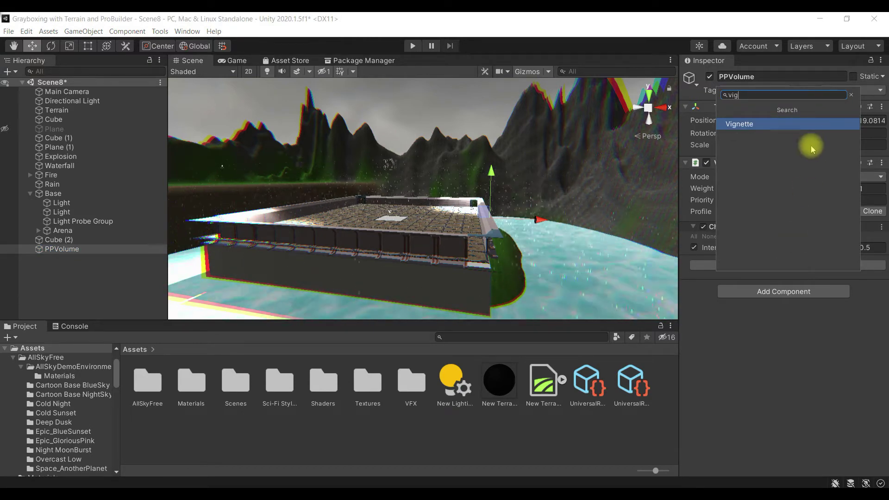
{"action": "left_click", "coordinate": [816, 124]}
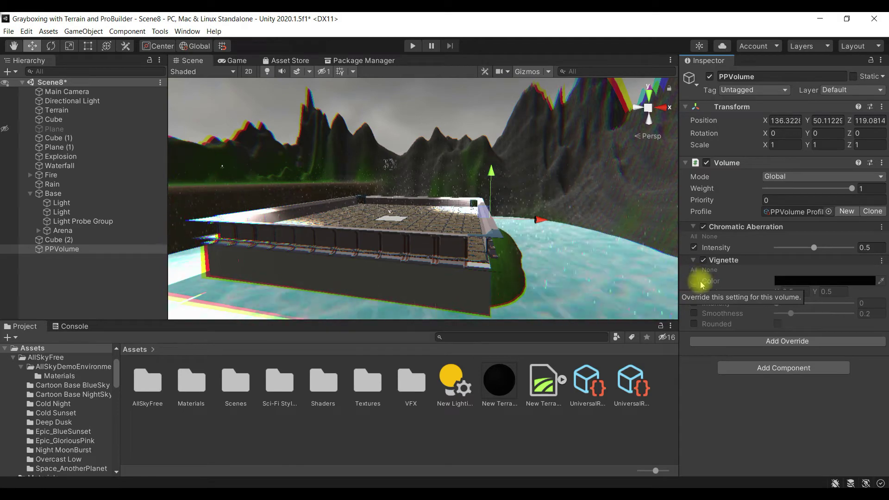
{"action": "left_click", "coordinate": [694, 303]}
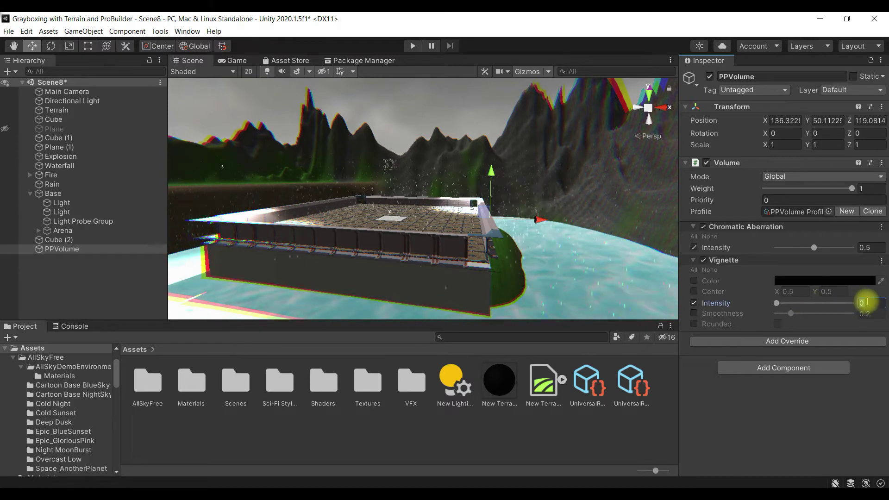
{"action": "type", "text": "3"}
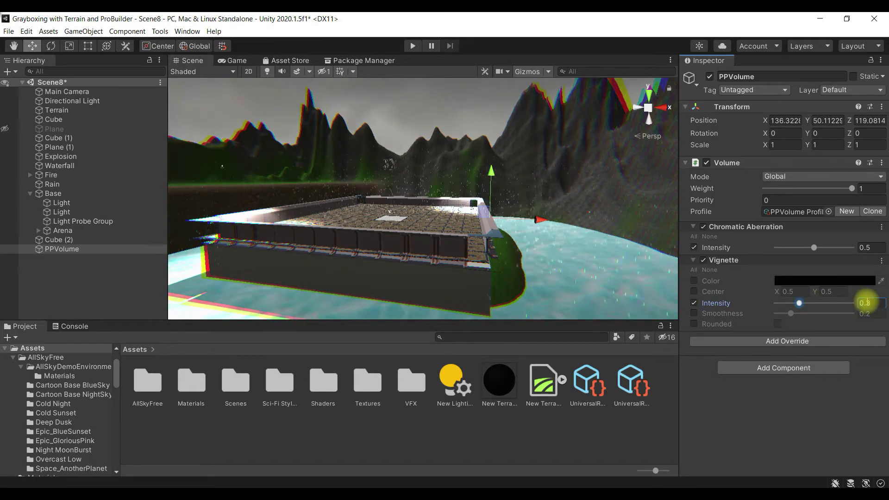
{"action": "left_click", "coordinate": [694, 314]}
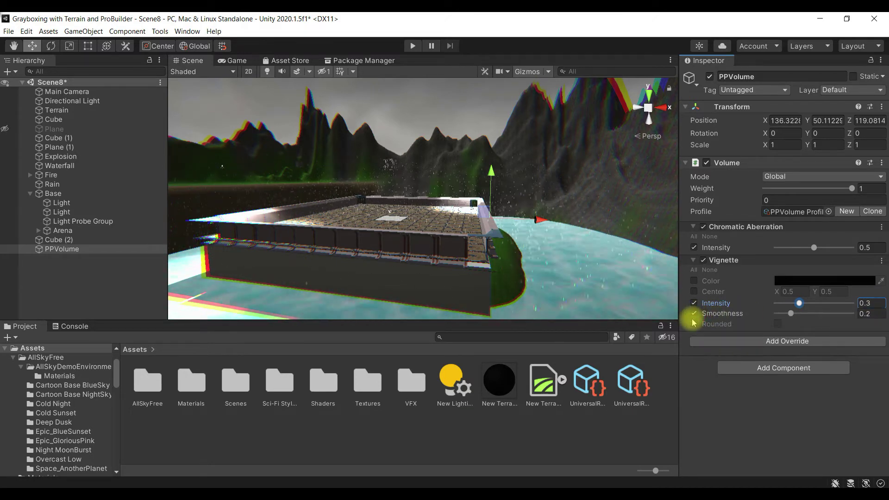
{"action": "left_click", "coordinate": [882, 315]}
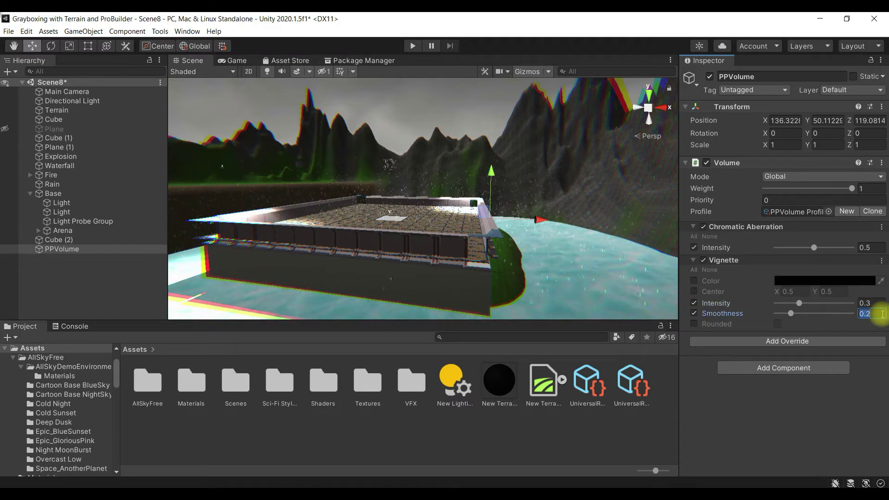
{"action": "type", "text": "0.5"}
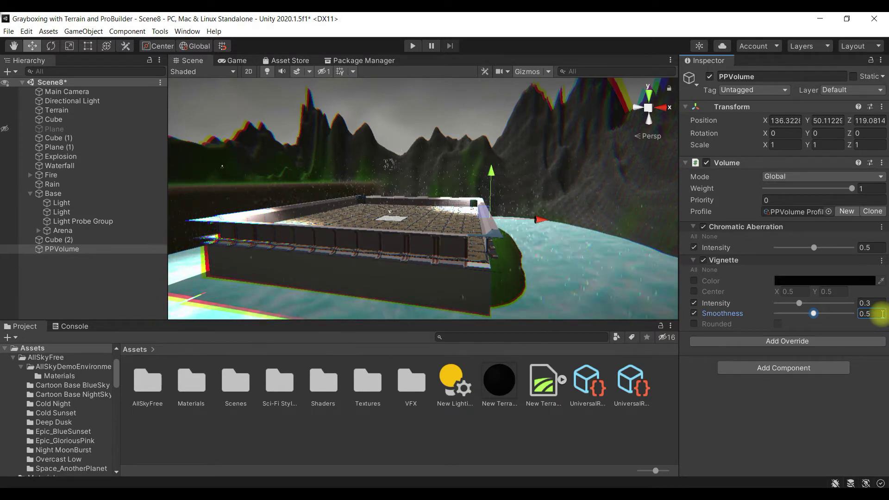
- Add a Motion Blur override to PPVolume and set its Intensity to 0.5
{"action": "left_click", "coordinate": [762, 343]}
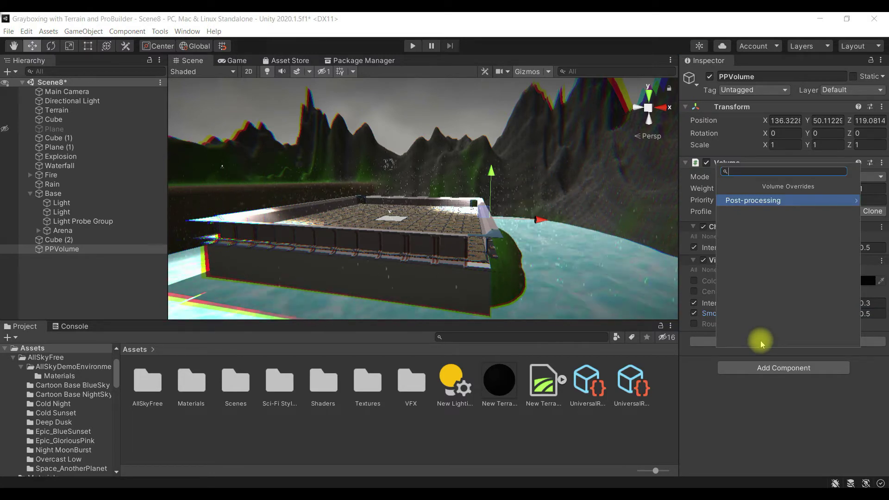
{"action": "type", "text": "moti"}
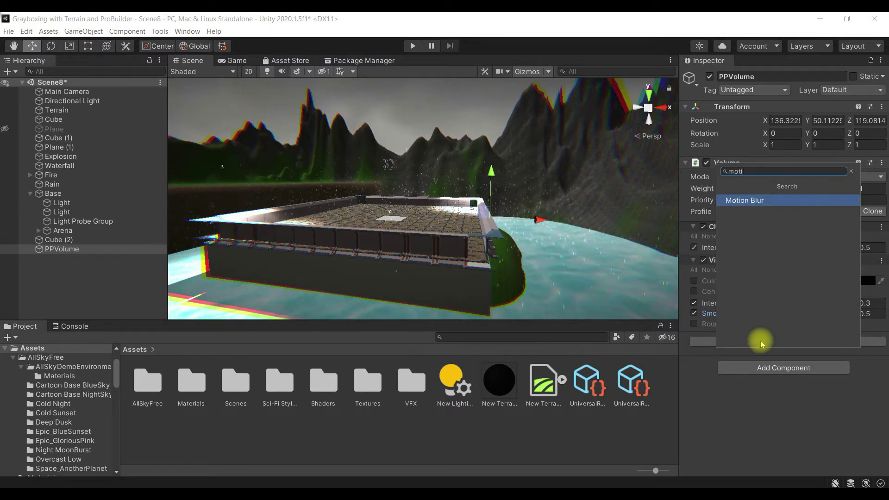
{"action": "key", "text": "Return"}
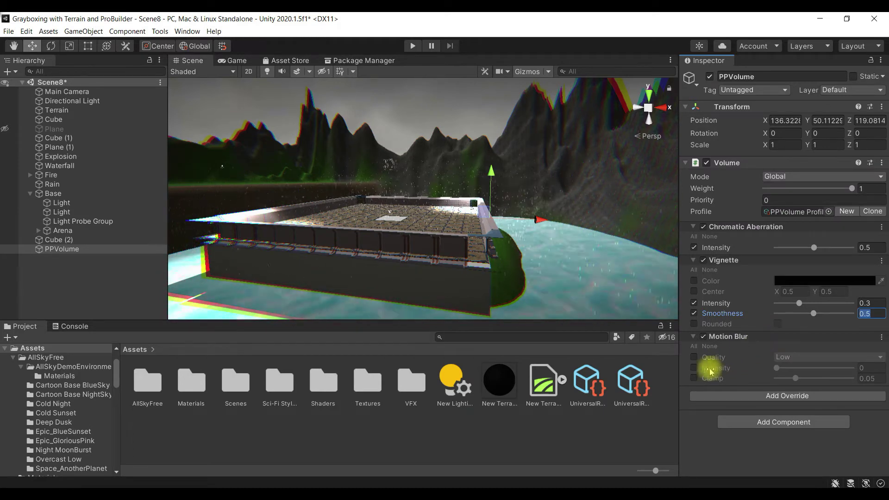
{"action": "left_click", "coordinate": [694, 367]}
{"action": "left_click", "coordinate": [865, 368]}
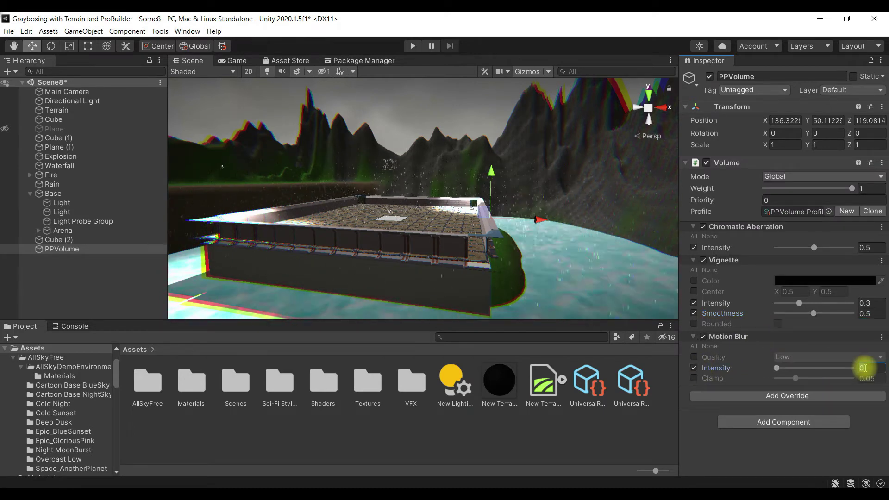
{"action": "type", "text": "0.5"}
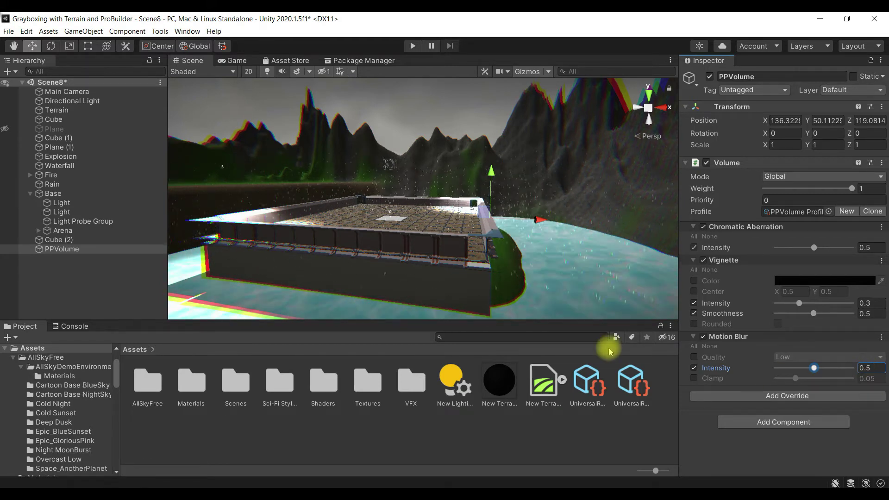
- Check the Scriptable Render Pipeline assignment in the project's Graphics settings, reselecting UniversalRenderPipelineAsset
{"action": "left_click", "coordinate": [26, 32]}
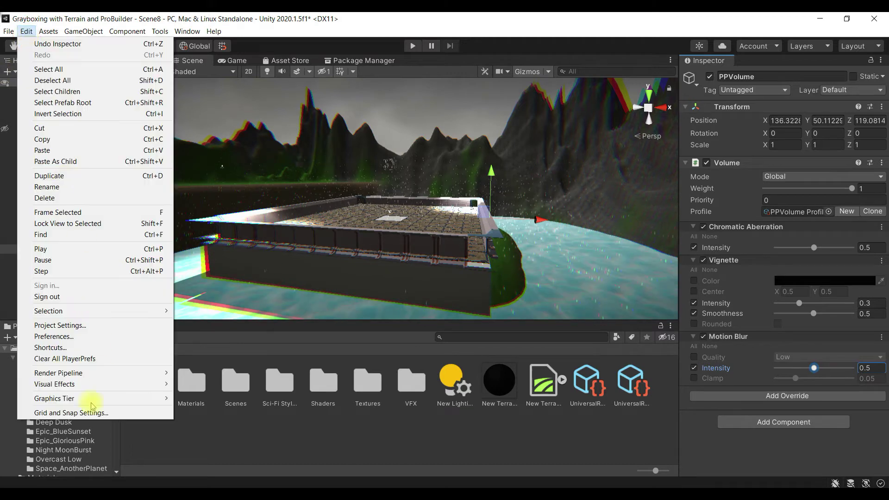
{"action": "left_click", "coordinate": [97, 327]}
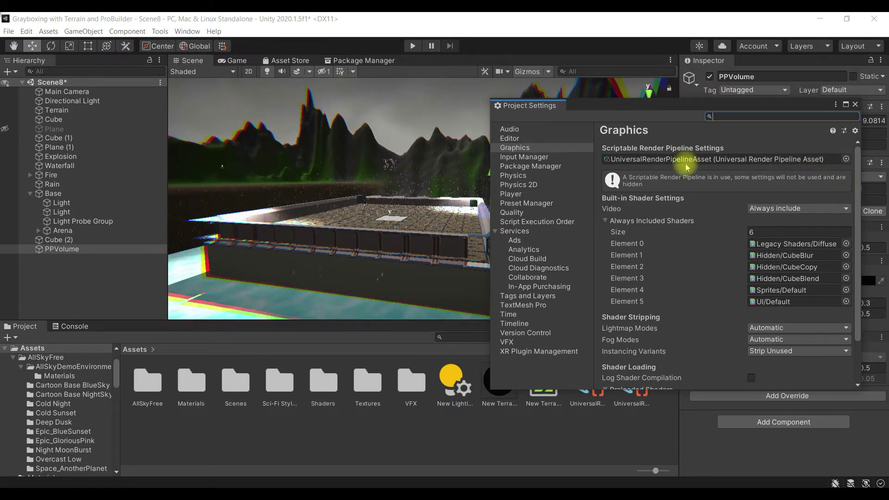
{"action": "left_click", "coordinate": [846, 159]}
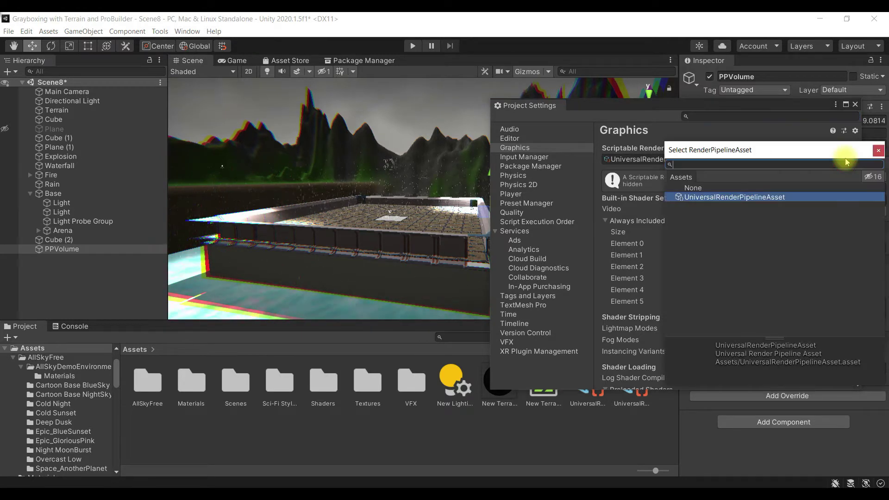
{"action": "double_click", "coordinate": [744, 199]}
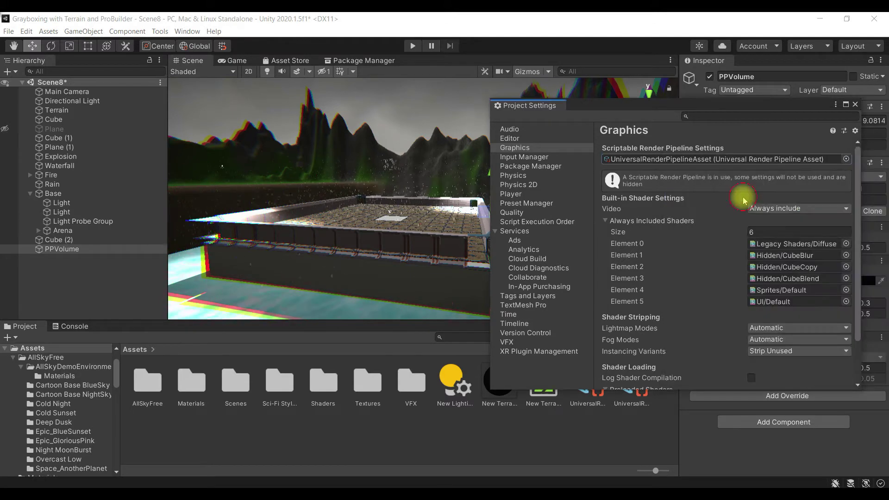
{"action": "left_click", "coordinate": [854, 107]}
- Enable HDR in the Quality settings of the UniversalRenderPipelineAsset
{"action": "left_click", "coordinate": [587, 383]}
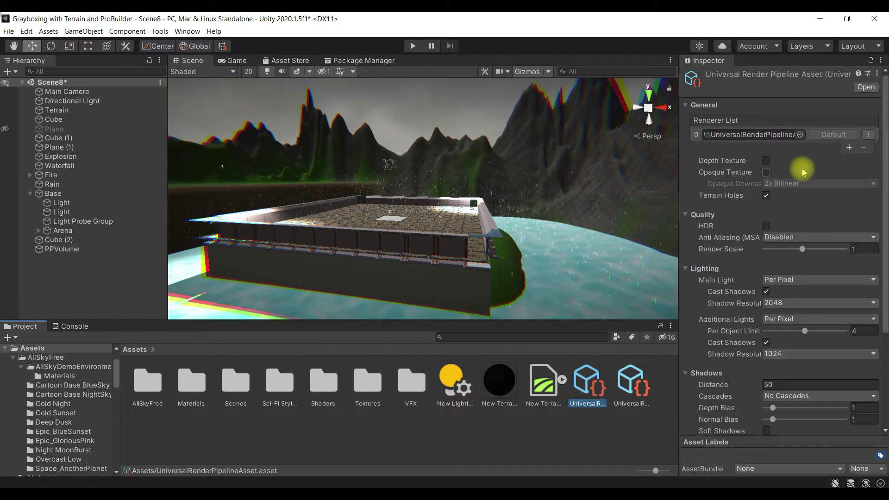
{"action": "mouse_move", "coordinate": [738, 162]}
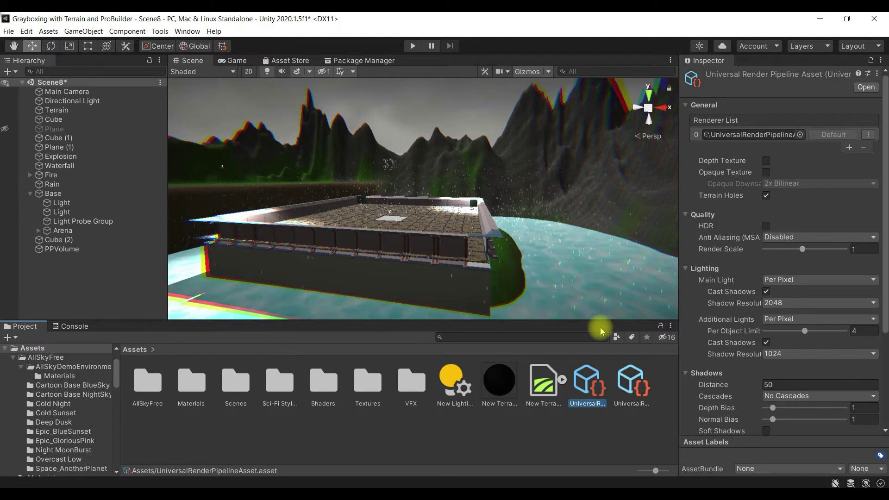
{"action": "left_click", "coordinate": [766, 226]}
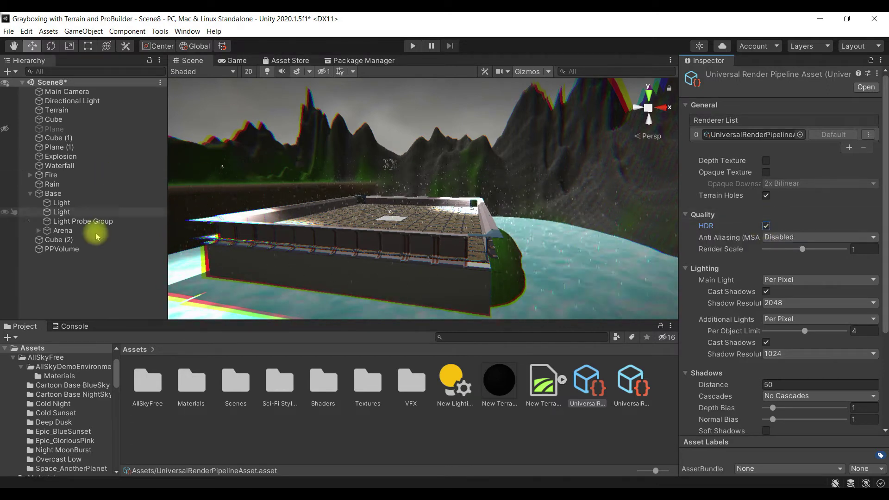
- Save the current scene, and save a copy of it as Scene9 in the Scenes folder
{"action": "left_click", "coordinate": [9, 31]}
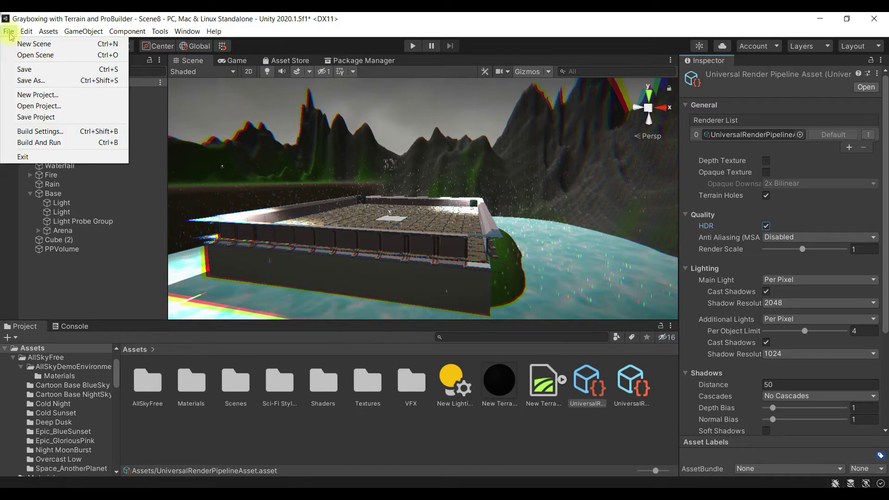
{"action": "left_click", "coordinate": [24, 69]}
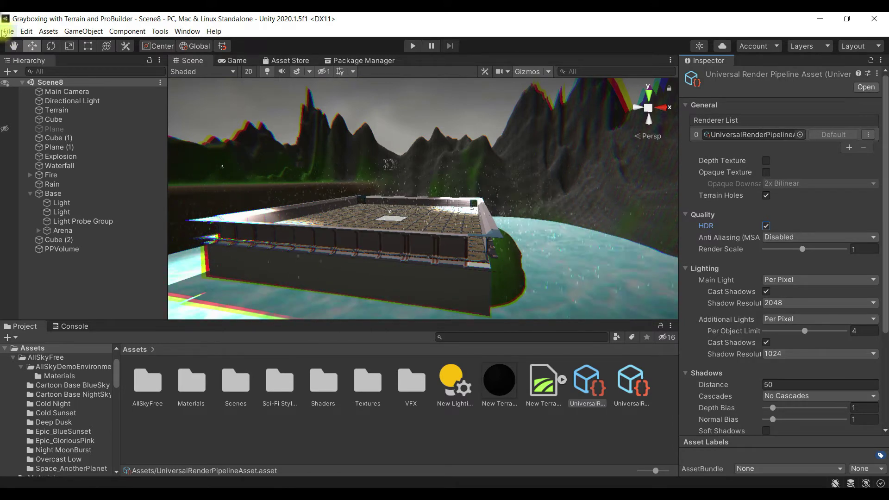
{"action": "left_click", "coordinate": [9, 33]}
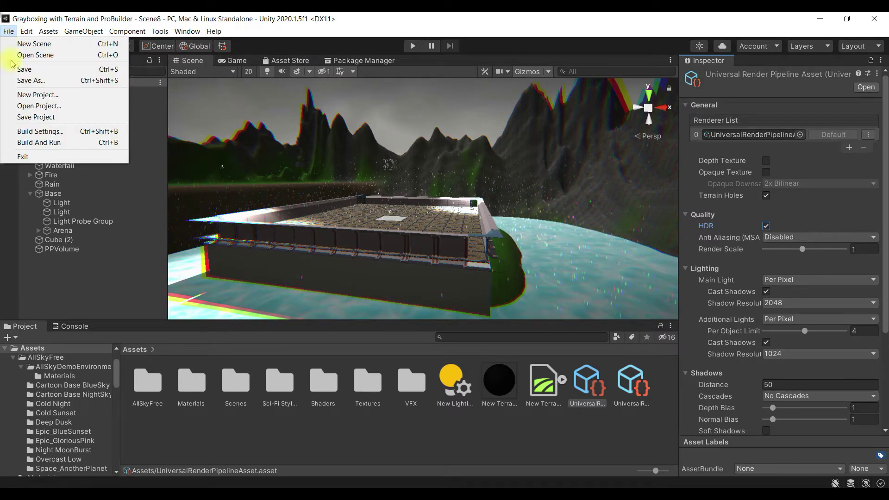
{"action": "left_click", "coordinate": [55, 82]}
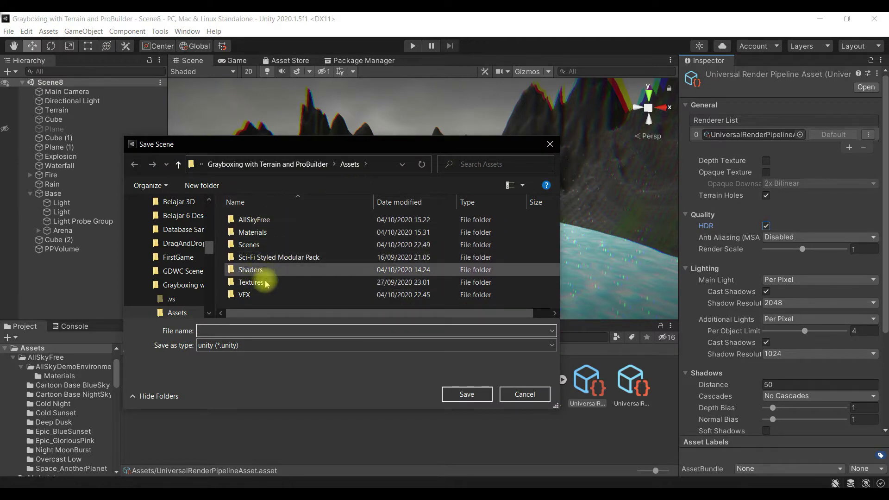
{"action": "double_click", "coordinate": [281, 245]}
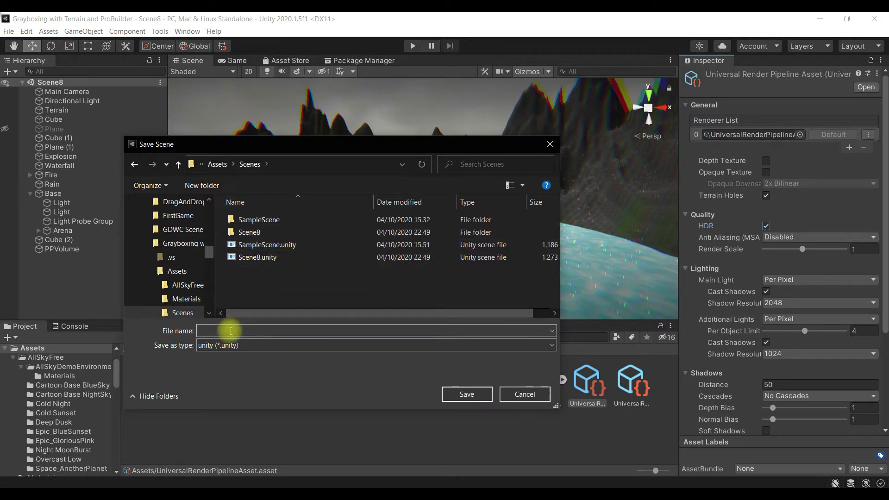
{"action": "type", "text": "S"}
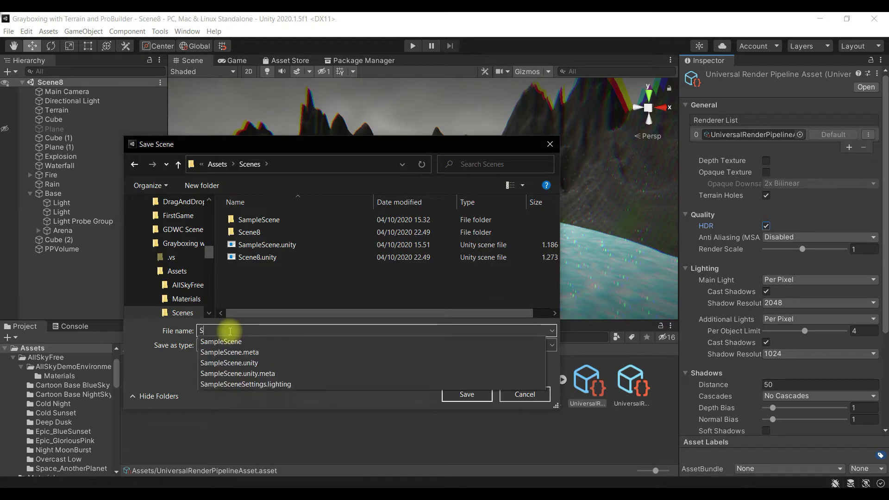
{"action": "type", "text": "cene"}
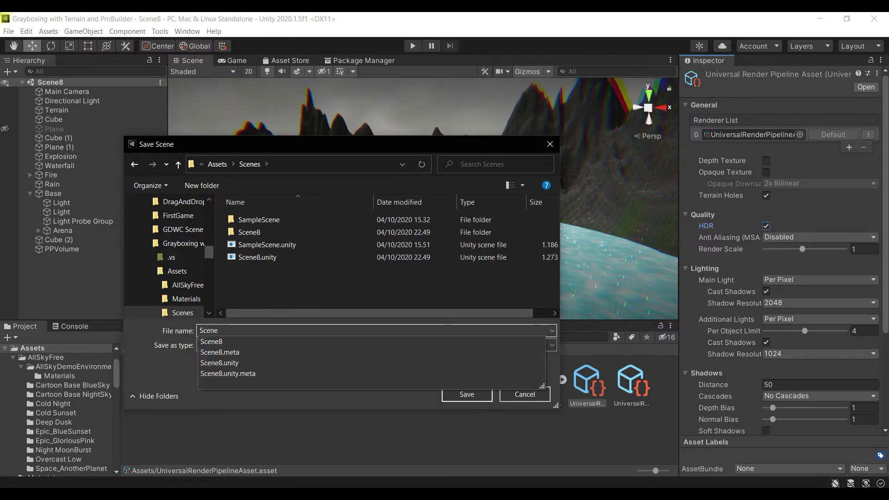
{"action": "type", "text": "9"}
{"action": "left_click", "coordinate": [486, 399]}
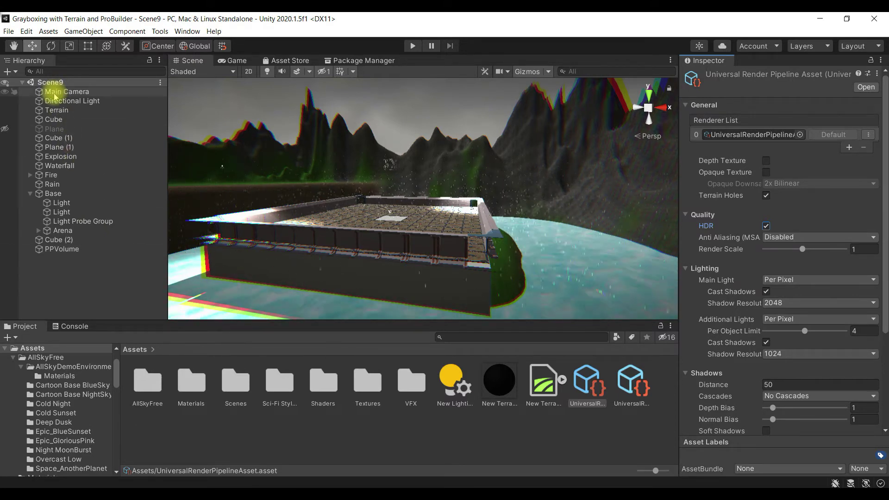
- Add a Bloom override to the PPVolume post-processing volume
{"action": "left_click", "coordinate": [122, 249]}
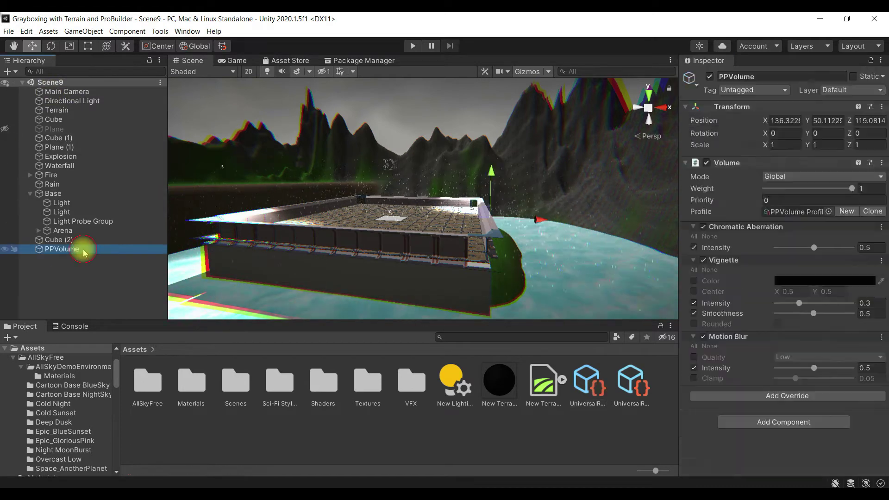
{"action": "left_click", "coordinate": [803, 399]}
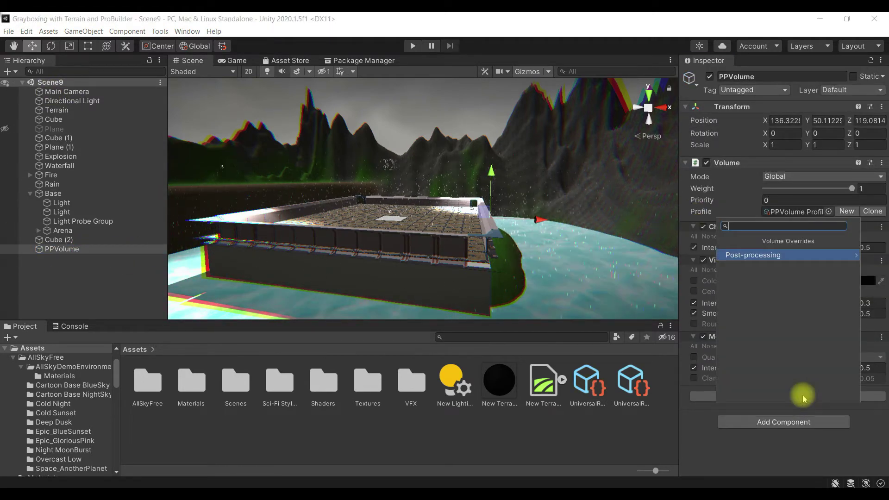
{"action": "type", "text": "bloom"}
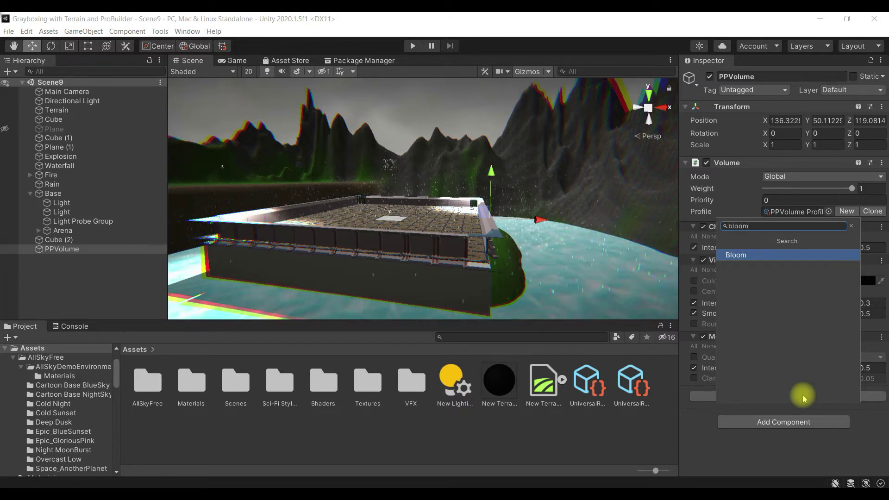
{"action": "left_click", "coordinate": [768, 255]}
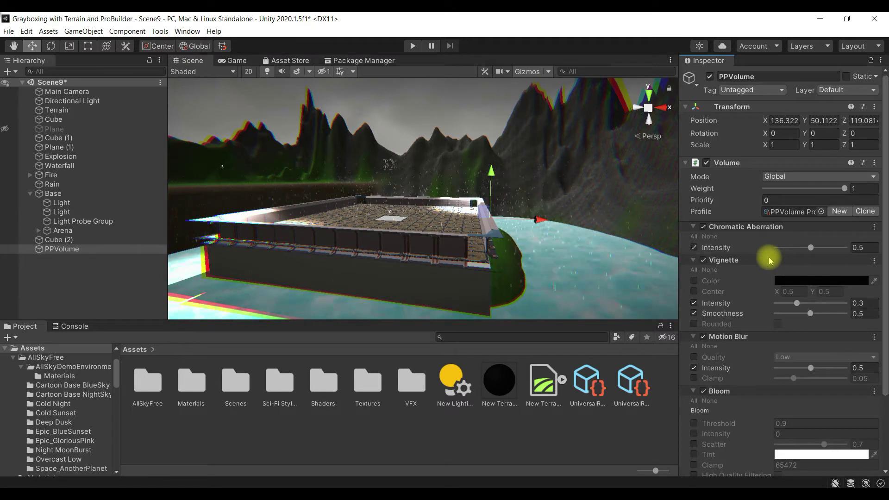
{"action": "scroll", "coordinate": [769, 257], "scroll_direction": "down", "scroll_amount": 4}
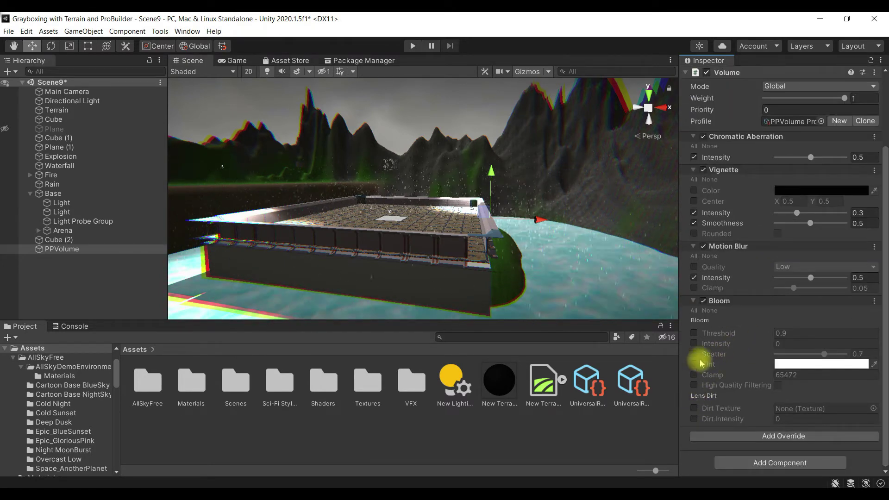
- Enable the Bloom Intensity and Threshold overrides, setting Intensity to 1.5 and Threshold to 0.7
{"action": "left_click", "coordinate": [694, 343]}
{"action": "left_click", "coordinate": [797, 341]}
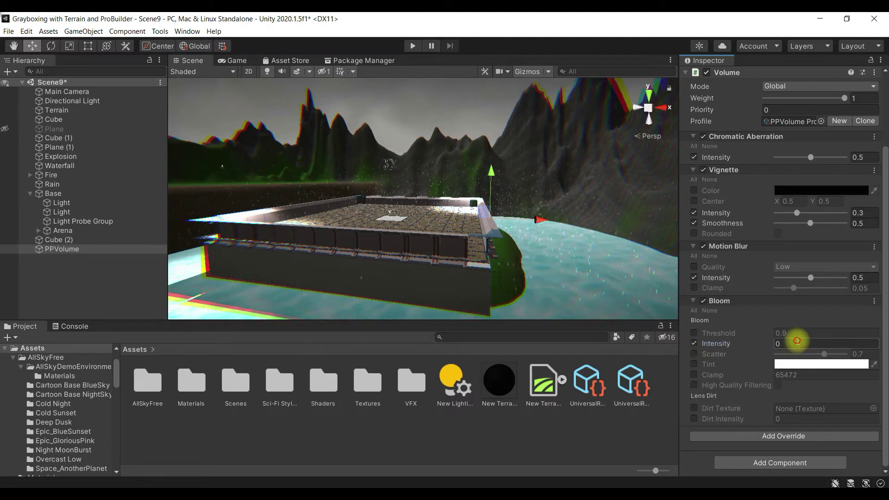
{"action": "type", "text": "1.5"}
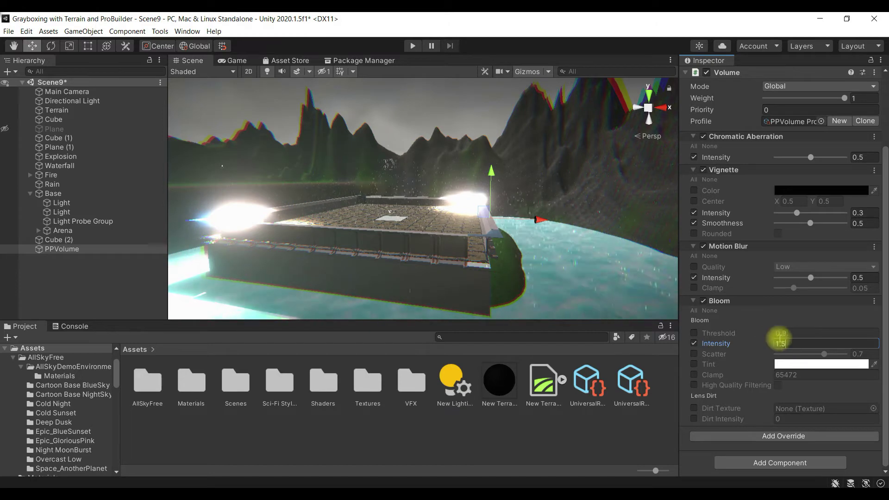
{"action": "left_click", "coordinate": [694, 333]}
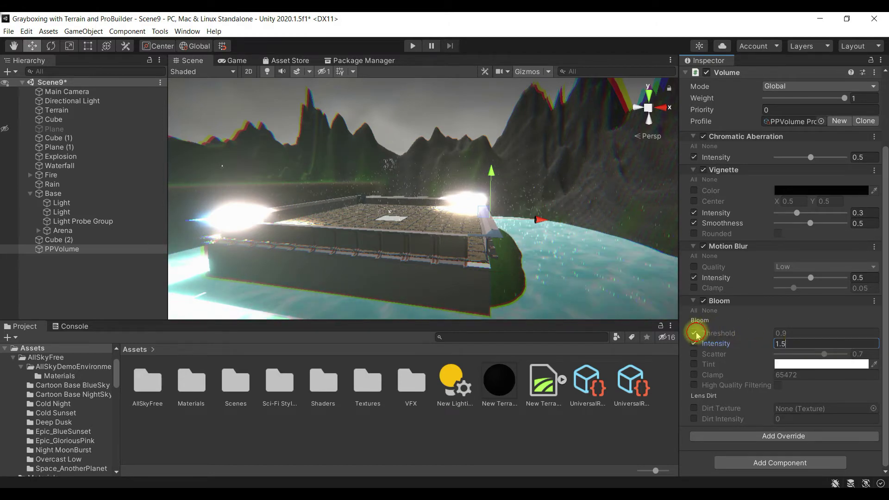
{"action": "left_click", "coordinate": [789, 334]}
{"action": "type", "text": "0.7"}
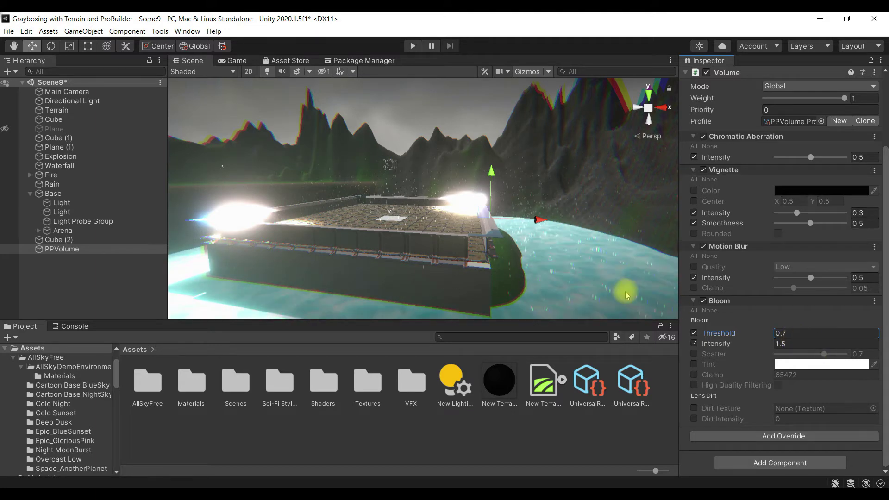
- Search the project assets for column_end and place one column on the arena floor near the white plane
{"action": "left_click_drag", "start_coordinate": [407, 241], "coordinate": [190, 283], "text": "alt"}
{"action": "left_click_drag", "start_coordinate": [379, 246], "coordinate": [417, 232], "text": "alt"}
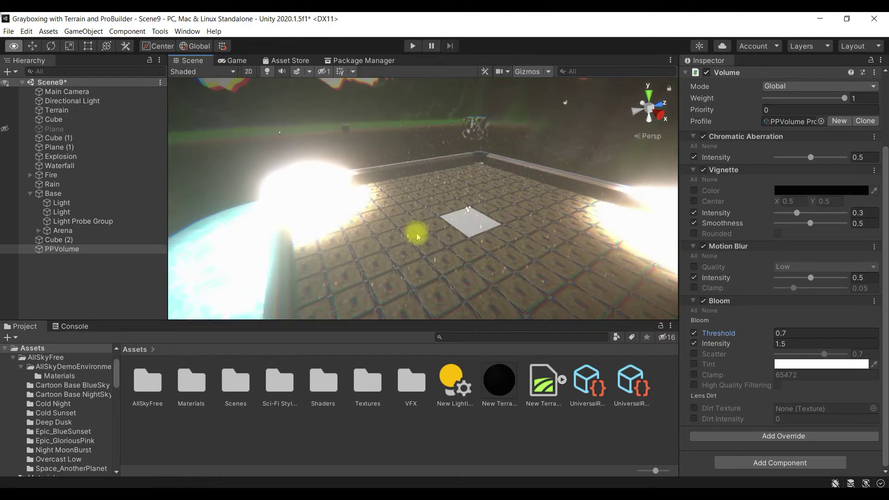
{"action": "left_click", "coordinate": [481, 339]}
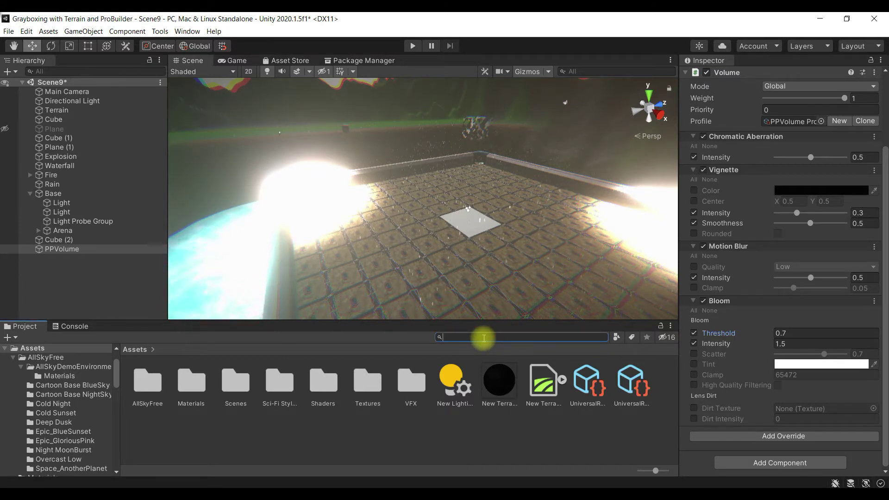
{"action": "type", "text": "column"}
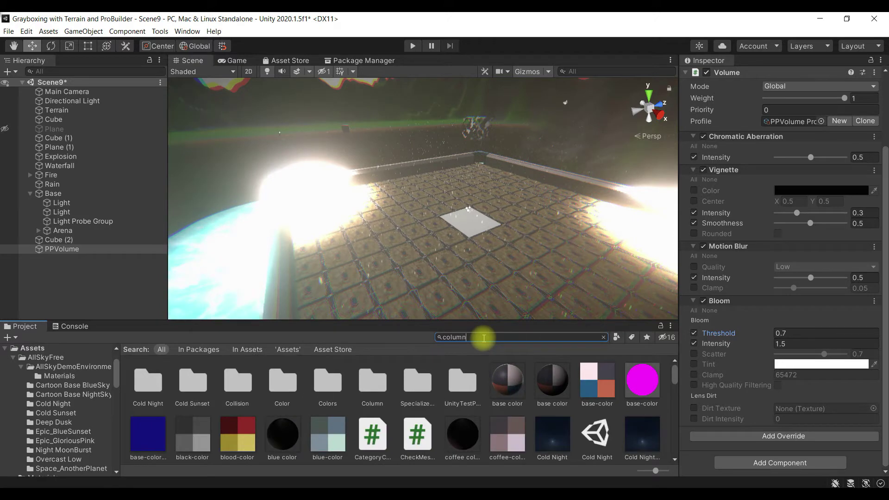
{"action": "type", "text": "_en"}
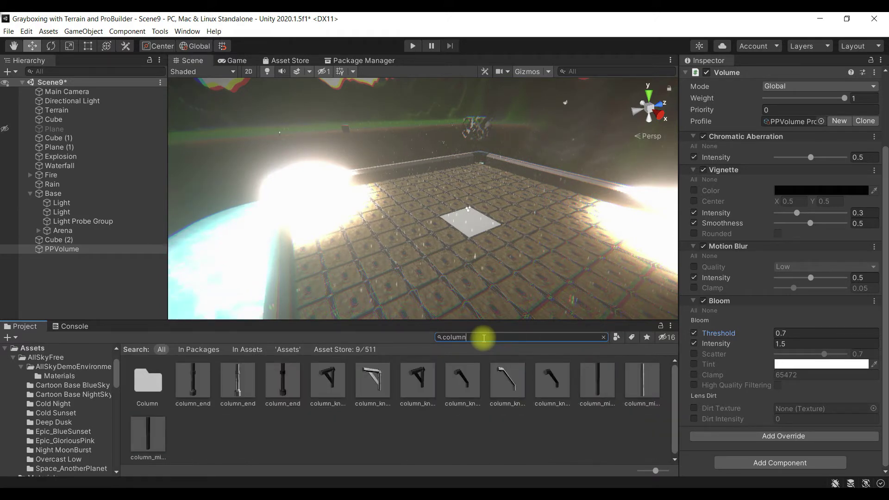
{"action": "type", "text": "d"}
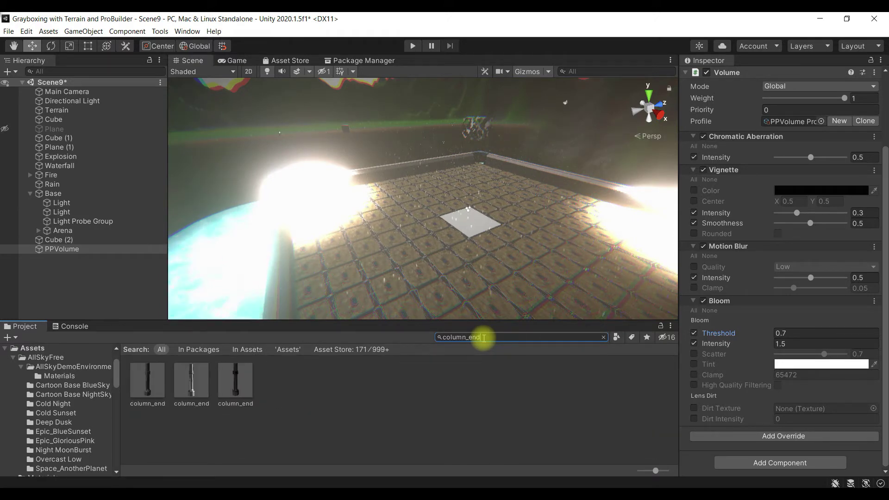
{"action": "left_click", "coordinate": [338, 359]}
{"action": "left_click_drag", "start_coordinate": [156, 394], "coordinate": [485, 270]}
{"action": "scroll", "coordinate": [493, 281], "scroll_direction": "up", "scroll_amount": 3}
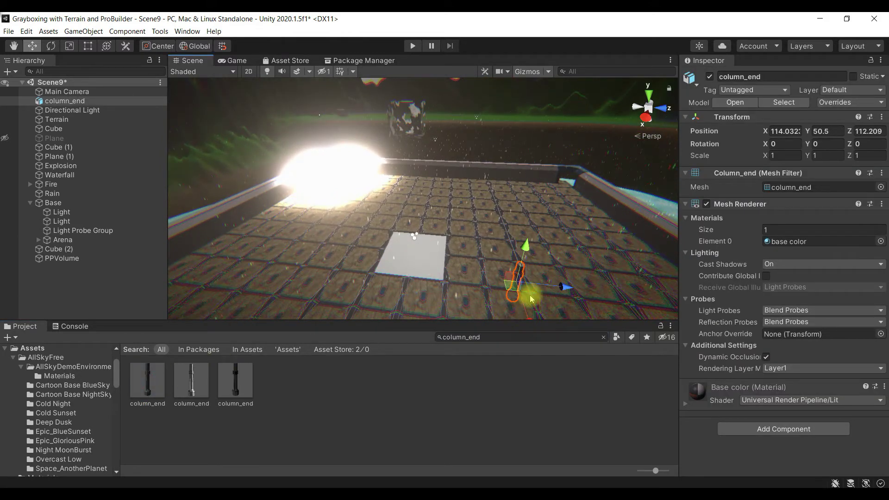
- Raise the placed column out of the arena floor to a Y position of 51.58
{"action": "left_click", "coordinate": [547, 311]}
{"action": "left_click", "coordinate": [519, 281]}
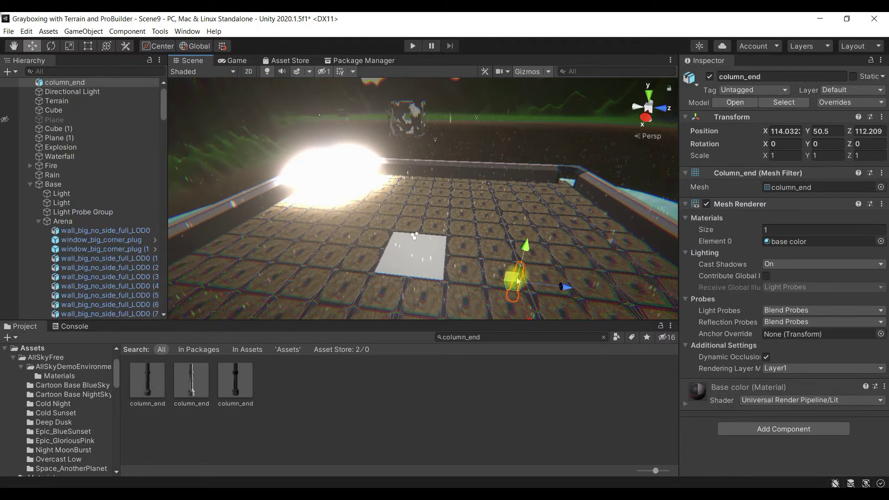
{"action": "left_click_drag", "start_coordinate": [526, 254], "coordinate": [543, 228]}
{"action": "left_click_drag", "start_coordinate": [568, 277], "coordinate": [462, 206], "text": "alt"}
{"action": "left_click_drag", "start_coordinate": [526, 274], "coordinate": [419, 254], "text": "alt"}
{"action": "mouse_move", "coordinate": [463, 215]}
{"action": "left_mouse_down"}
{"action": "mouse_move", "coordinate": [463, 199]}
{"action": "mouse_move", "coordinate": [462, 229]}
{"action": "left_mouse_up"}
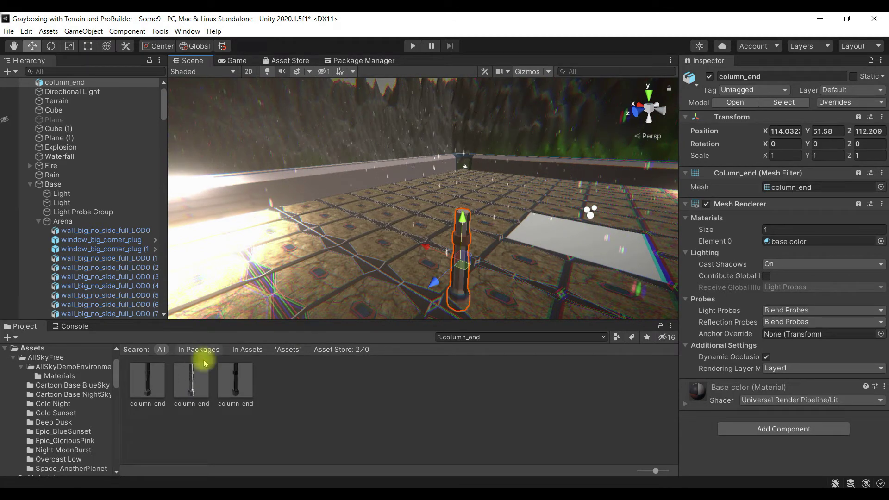
- Move the column across the arena floor and raise it to position X 116.72, Y 52.24, Z 113.22
{"action": "left_click", "coordinate": [192, 378]}
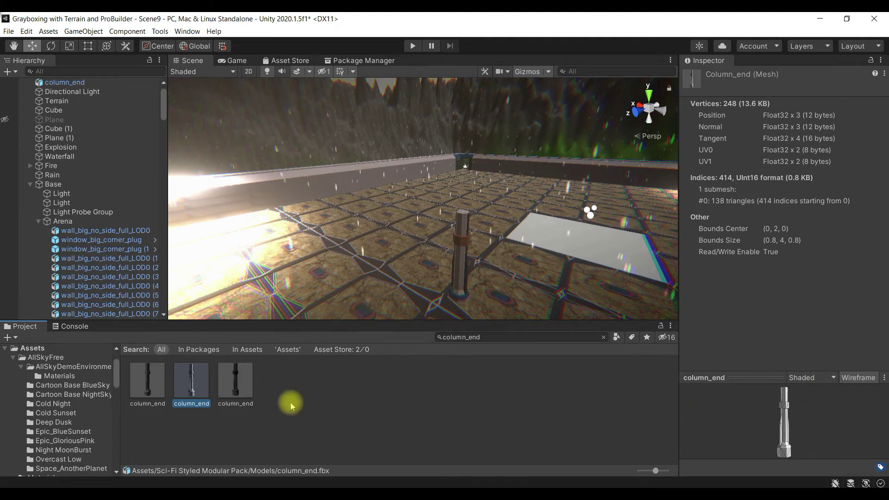
{"action": "left_click", "coordinate": [233, 389]}
{"action": "left_click_drag", "start_coordinate": [145, 390], "coordinate": [332, 259]}
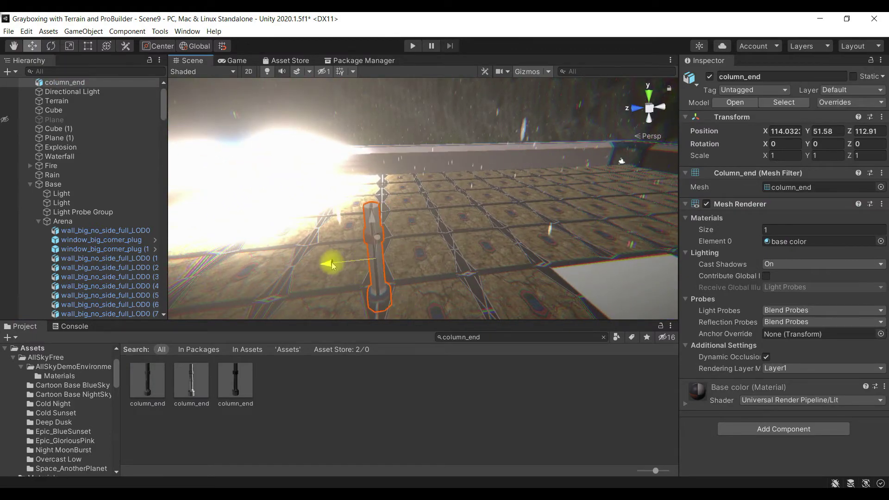
{"action": "left_click_drag", "start_coordinate": [407, 272], "coordinate": [651, 246], "text": "alt"}
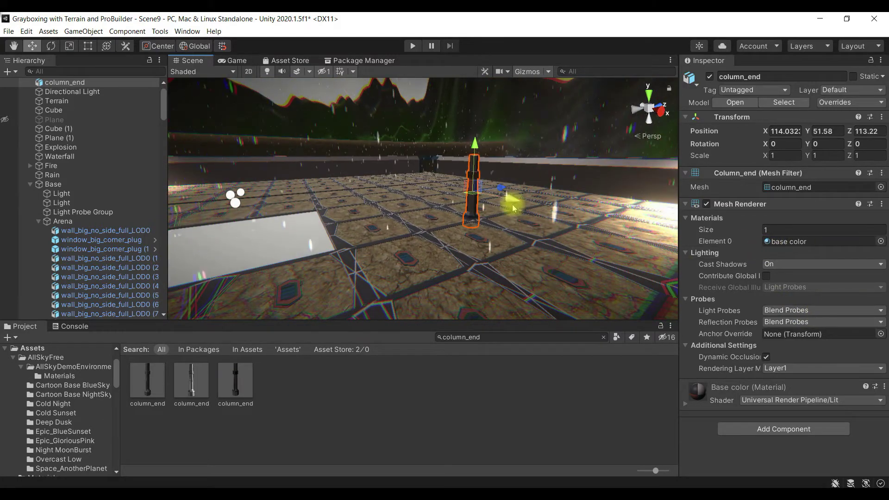
{"action": "left_click_drag", "start_coordinate": [512, 207], "coordinate": [551, 222]}
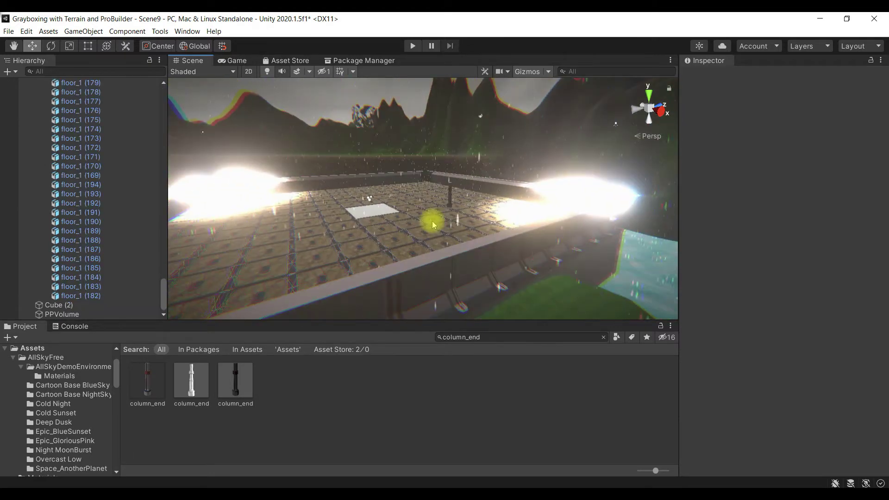
- Make column_end a child of the Arena object under Base
{"action": "left_click", "coordinate": [452, 202]}
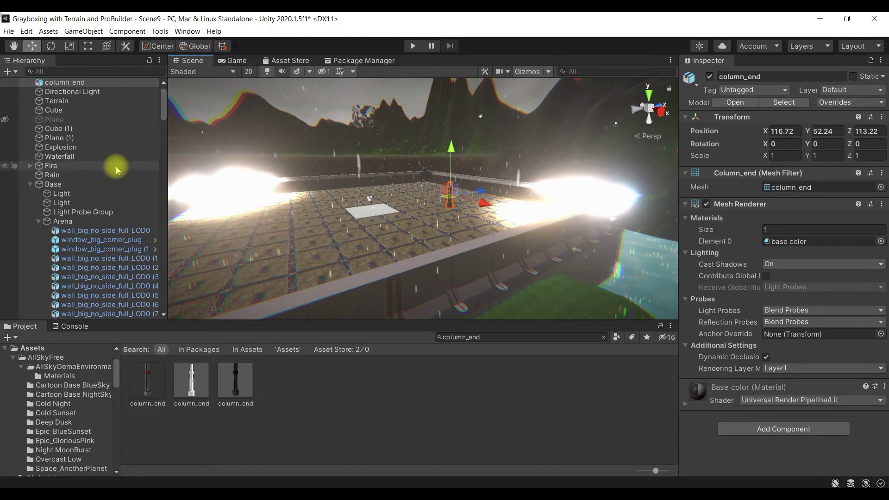
{"action": "scroll", "coordinate": [69, 130], "scroll_direction": "up", "scroll_amount": 2}
{"action": "left_click_drag", "start_coordinate": [70, 101], "coordinate": [102, 246]}
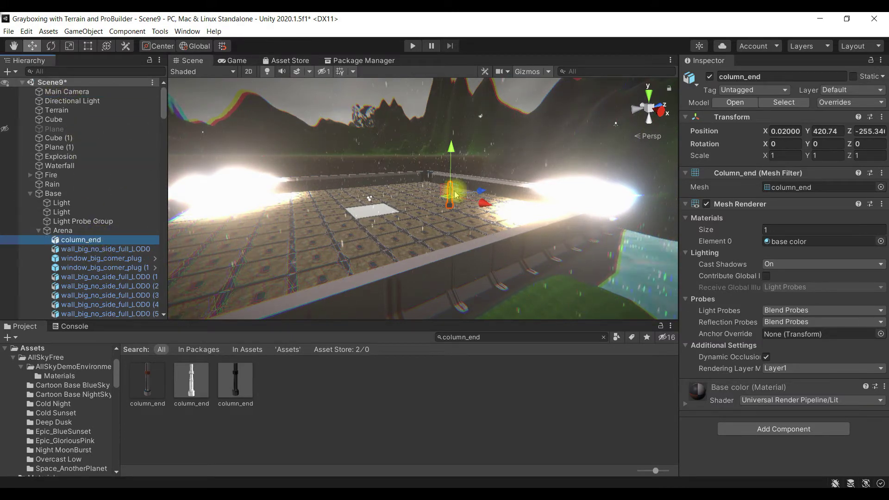
- Duplicate column_end and reorder the original beside its copy at the end of Arena's children
{"action": "key", "text": "ctrl+d"}
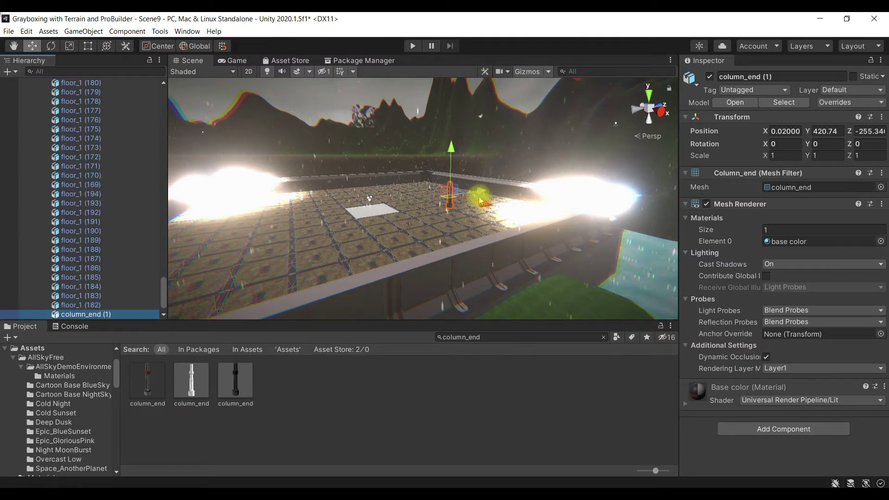
{"action": "scroll", "coordinate": [155, 230], "scroll_direction": "up", "scroll_amount": 10}
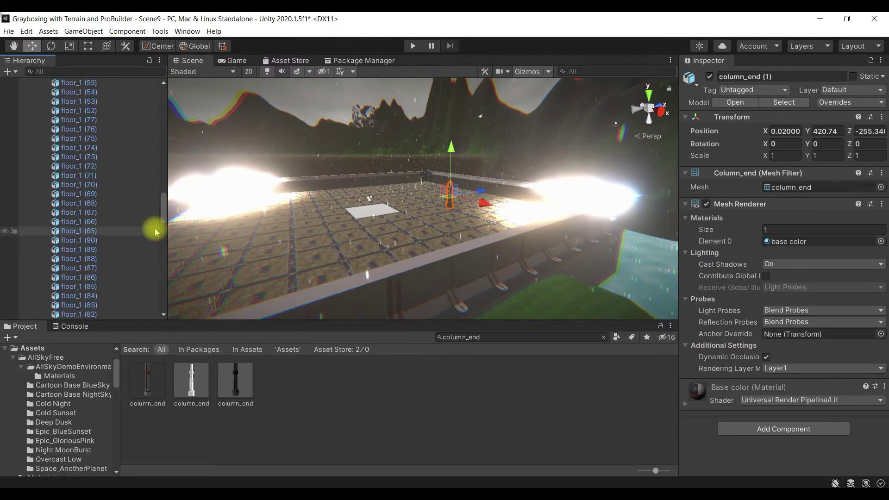
{"action": "scroll", "coordinate": [154, 229], "scroll_direction": "up", "scroll_amount": 15}
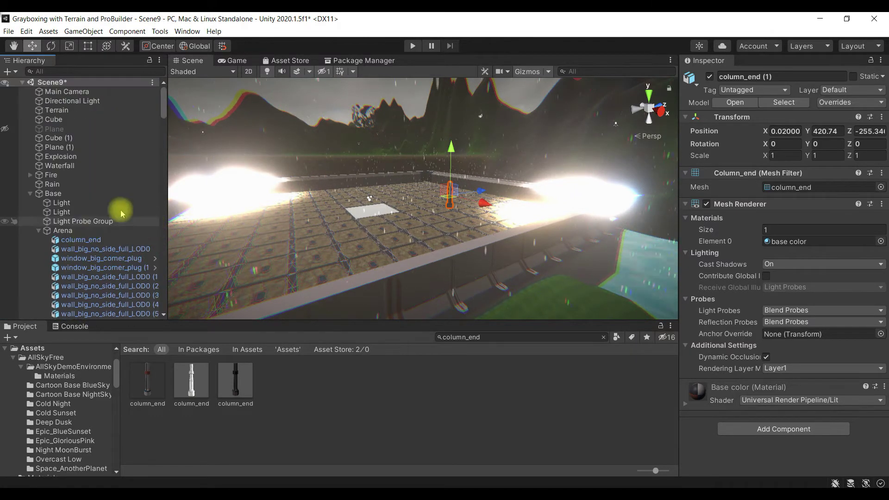
{"action": "left_click", "coordinate": [88, 243]}
{"action": "left_click_drag", "start_coordinate": [95, 317], "coordinate": [103, 319]}
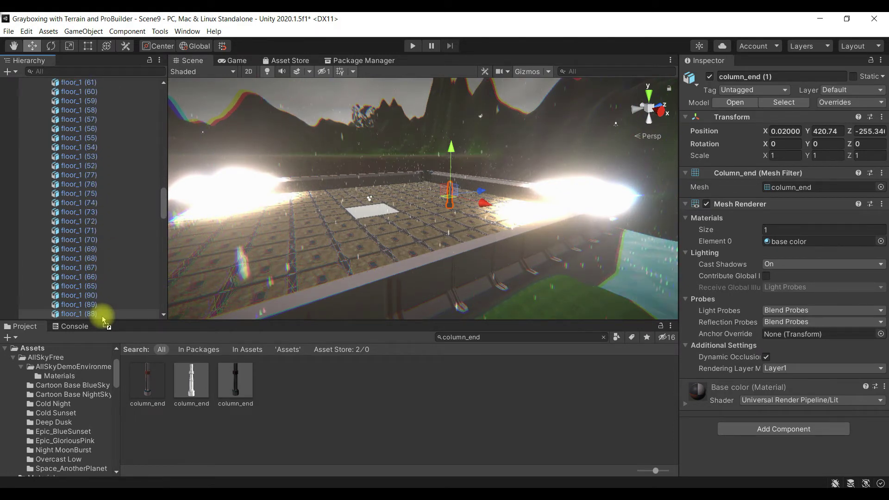
{"action": "mouse_move", "coordinate": [103, 320]}
{"action": "left_mouse_down"}
{"action": "mouse_move", "coordinate": [109, 331]}
{"action": "mouse_move", "coordinate": [119, 320]}
{"action": "left_mouse_up"}
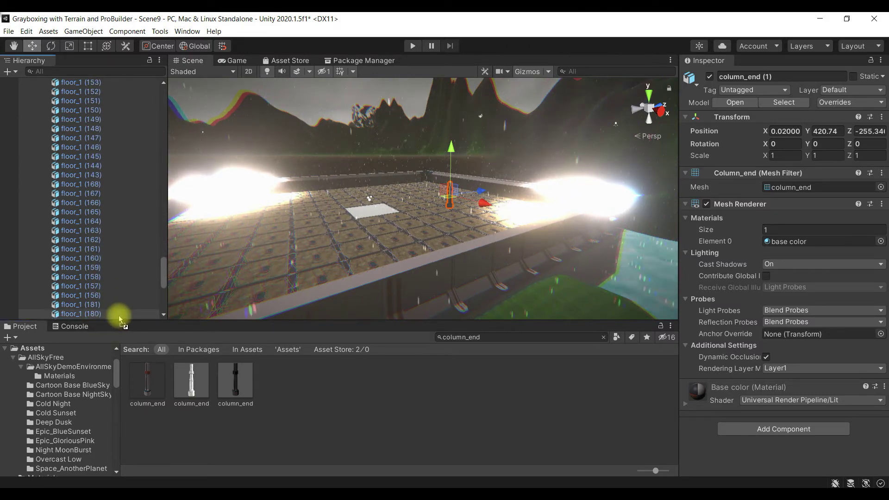
{"action": "left_click_drag", "start_coordinate": [119, 319], "coordinate": [126, 295]}
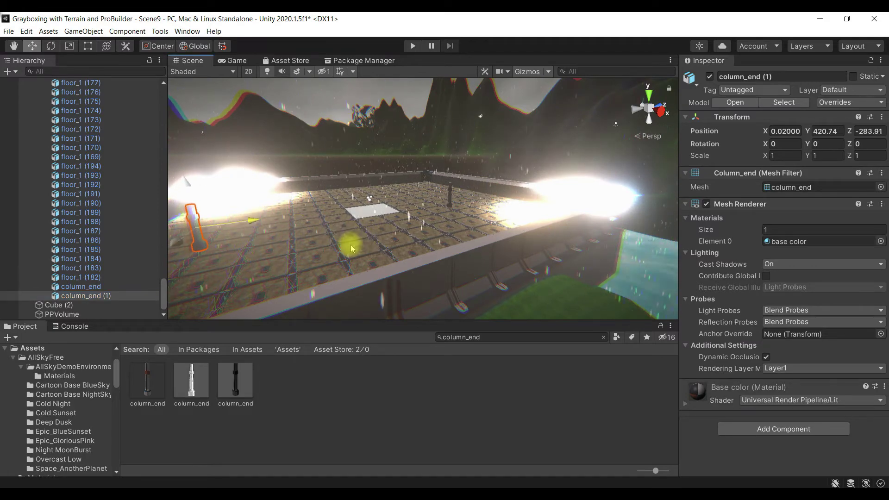
- Position the duplicated column near the arena's opposite corner at X 8.07, Z -283.74
{"action": "right_click_drag", "start_coordinate": [271, 262], "coordinate": [377, 298]}
{"action": "right_click_drag", "start_coordinate": [513, 296], "coordinate": [367, 310]}
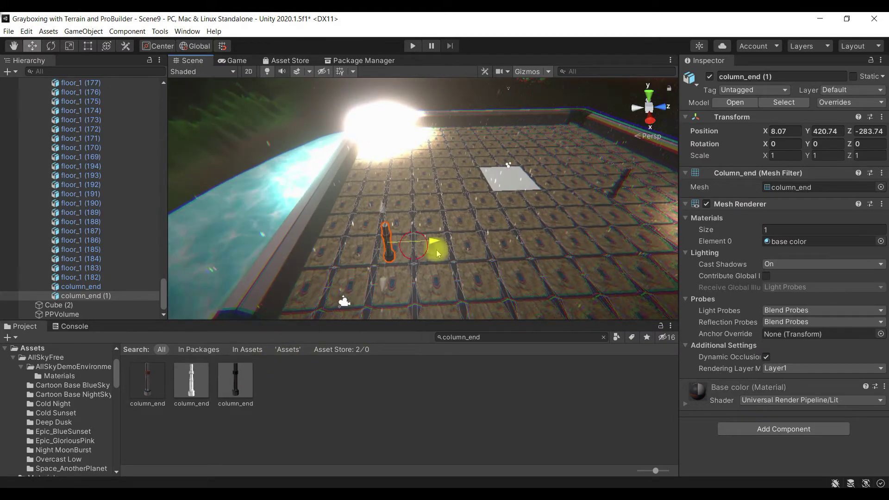
{"action": "right_click_drag", "start_coordinate": [565, 235], "coordinate": [581, 191]}
- Shift the original column along X and add two duplicates at X -18.2, one at Z about -255.3 and one at Z -281
{"action": "left_click", "coordinate": [568, 183]}
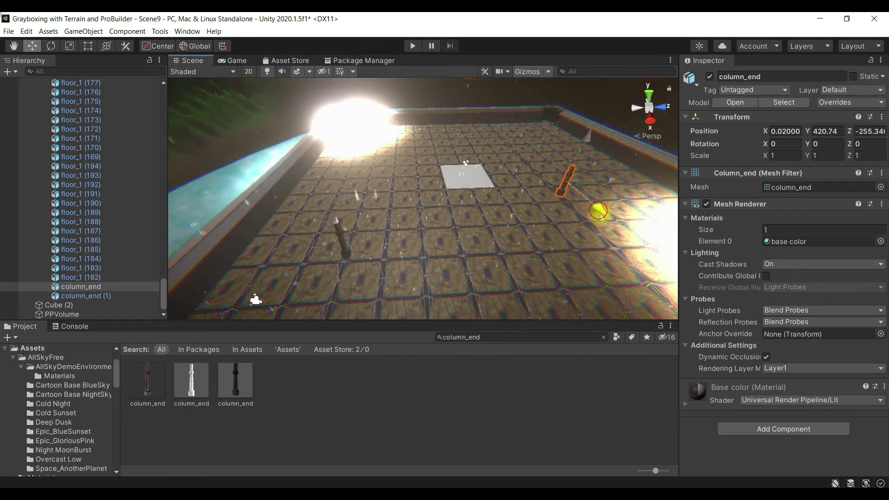
{"action": "left_click_drag", "start_coordinate": [638, 258], "coordinate": [584, 247]}
{"action": "right_click_drag", "start_coordinate": [584, 247], "coordinate": [609, 244]}
{"action": "key", "text": "ctrl+d"}
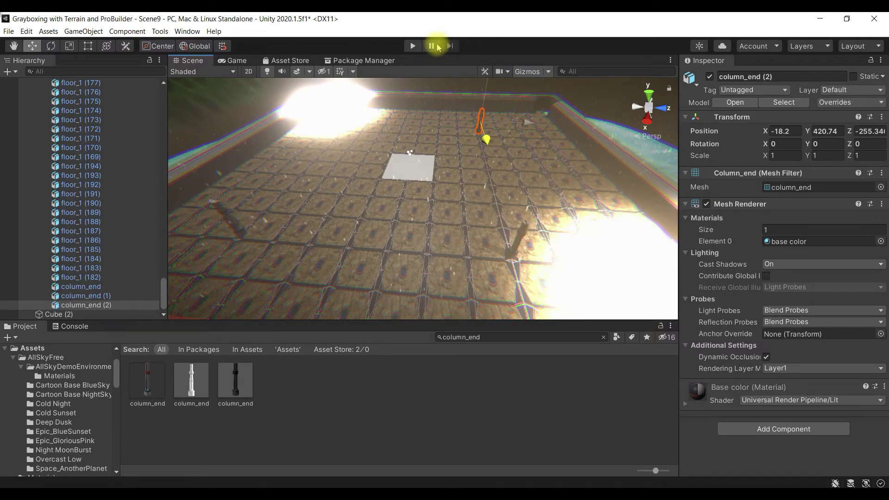
{"action": "key", "text": "ctrl+d"}
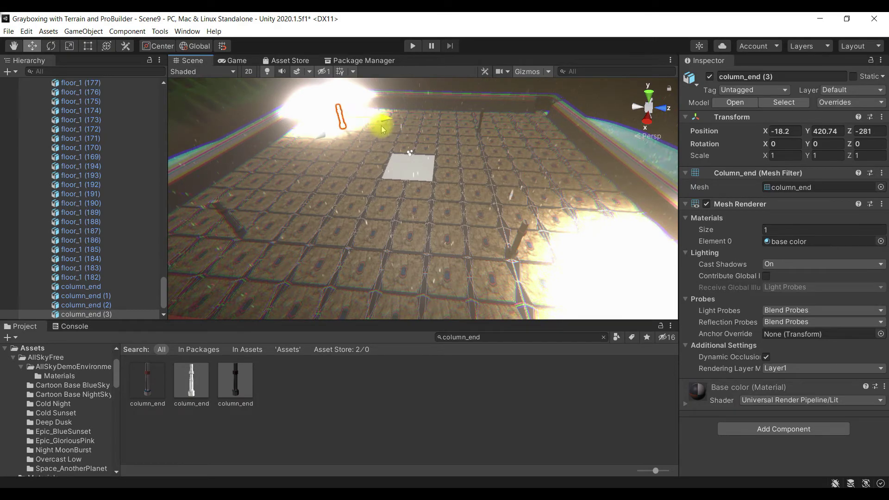
{"action": "left_click", "coordinate": [345, 214]}
{"action": "right_click_drag", "start_coordinate": [330, 222], "coordinate": [246, 230]}
{"action": "scroll", "coordinate": [88, 270], "scroll_direction": "down", "scroll_amount": 10}
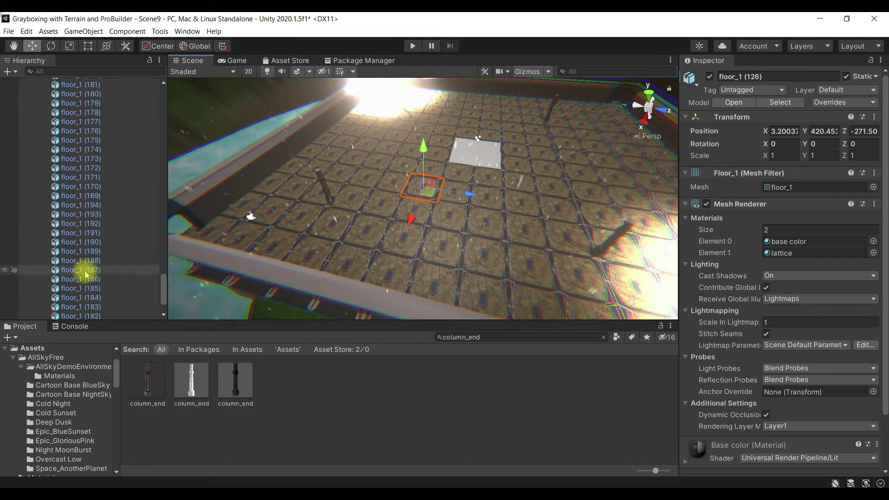
{"action": "scroll", "coordinate": [85, 274], "scroll_direction": "down", "scroll_amount": 2}
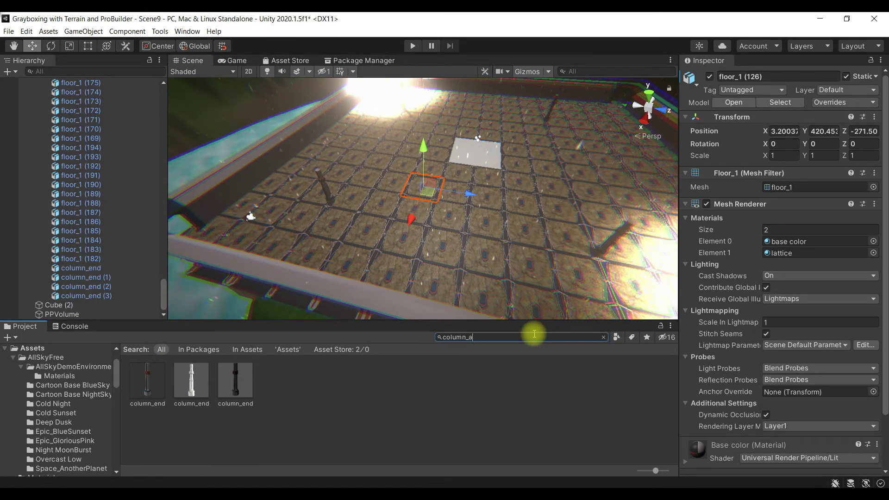
- Search the project assets for battery_medium and place one on the arena floor
{"action": "key", "text": "BackSpace"}
{"action": "key", "text": "BackSpace"}
{"action": "key", "text": "BackSpace"}
{"action": "key", "text": "BackSpace"}
{"action": "key", "text": "BackSpace"}
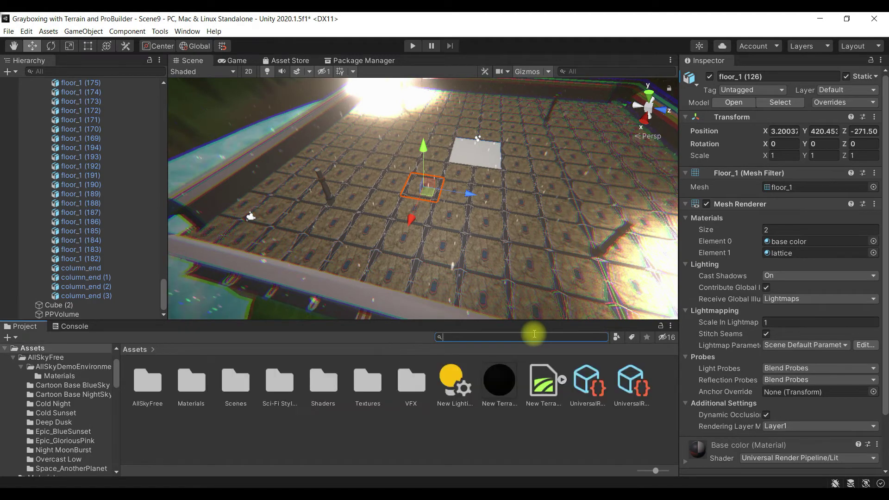
{"action": "type", "text": "battery_medium"}
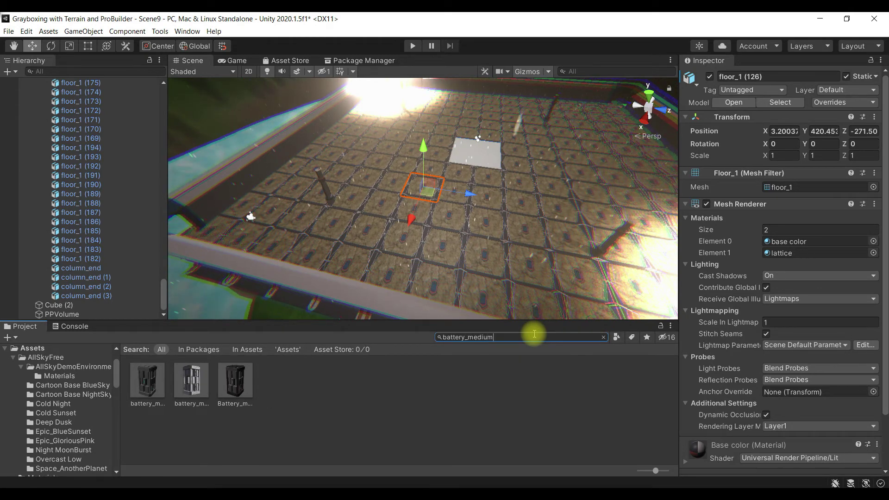
{"action": "left_click", "coordinate": [148, 401]}
{"action": "left_click_drag", "start_coordinate": [148, 396], "coordinate": [380, 236]}
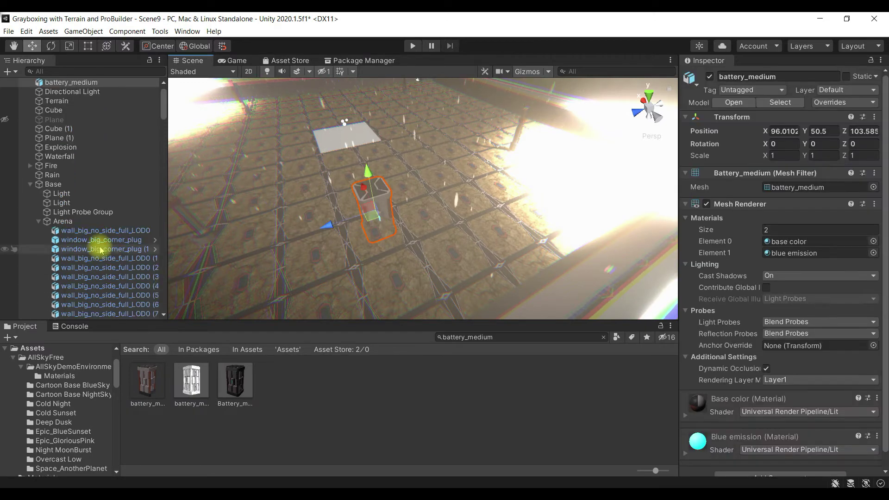
- Make battery_medium a child of Arena and position it at X -18.5, Y 420.64, Z -264.98
{"action": "left_click", "coordinate": [39, 221]}
{"action": "left_click_drag", "start_coordinate": [65, 101], "coordinate": [62, 240]}
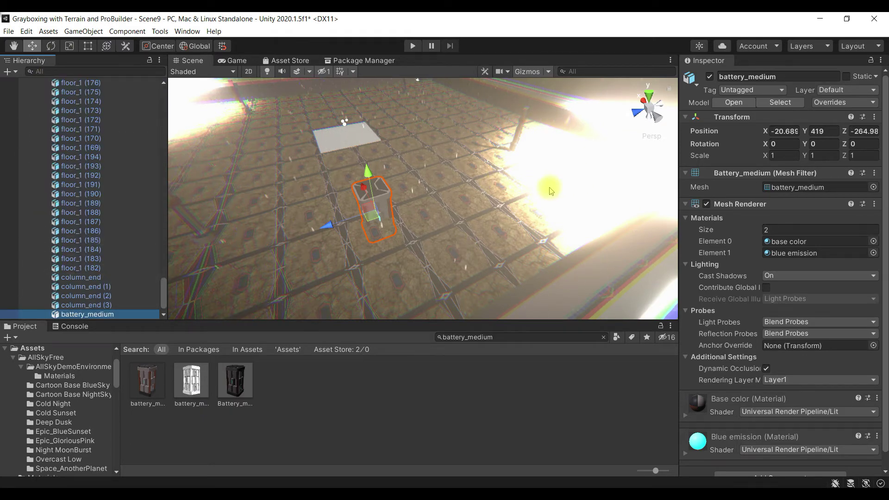
{"action": "left_click_drag", "start_coordinate": [370, 222], "coordinate": [349, 156]}
{"action": "left_click_drag", "start_coordinate": [426, 197], "coordinate": [194, 259], "text": "alt"}
{"action": "left_click_drag", "start_coordinate": [375, 178], "coordinate": [529, 240]}
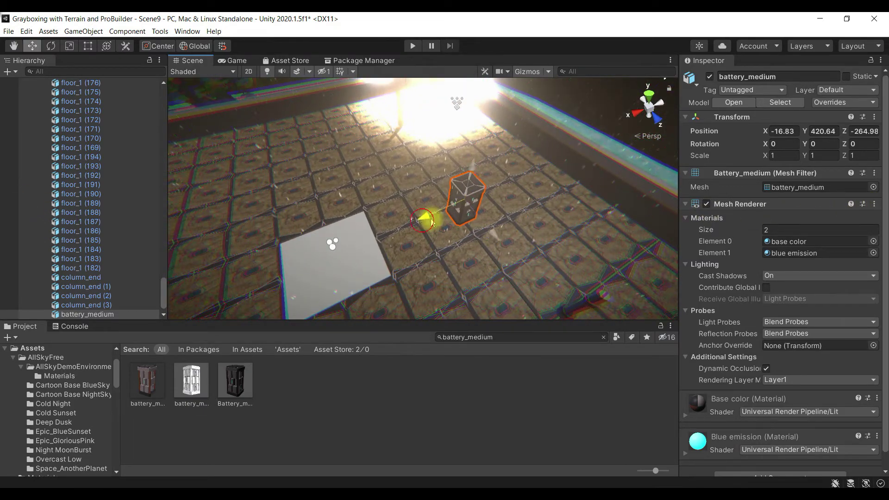
{"action": "left_click_drag", "start_coordinate": [433, 223], "coordinate": [443, 219]}
{"action": "left_click_drag", "start_coordinate": [523, 230], "coordinate": [414, 218], "text": "alt"}
- Add three duplicates of battery_medium, moving one to X 5.27, Z -264.98 and another near the side wall at X -8.65, Z -247.76
{"action": "key", "text": "ctrl+d"}
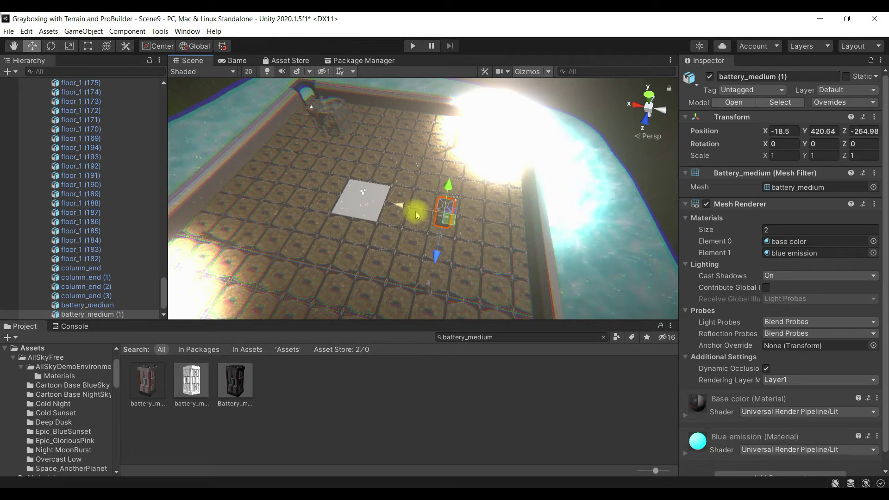
{"action": "left_click_drag", "start_coordinate": [401, 204], "coordinate": [403, 282]}
{"action": "key", "text": "ctrl+d"}
{"action": "key", "text": "ctrl+d"}
{"action": "right_click_drag", "start_coordinate": [492, 221], "coordinate": [311, 315]}
{"action": "left_click_drag", "start_coordinate": [396, 224], "coordinate": [285, 224]}
{"action": "right_click_drag", "start_coordinate": [284, 224], "coordinate": [409, 219]}
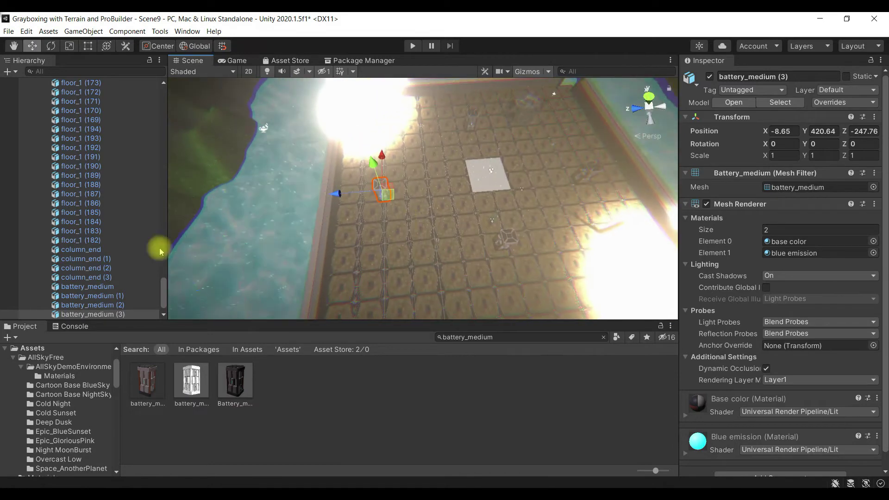
- Check the column positions and move battery_medium (3) inward along Z, away from the side wall
{"action": "left_click", "coordinate": [97, 250]}
{"action": "left_click", "coordinate": [111, 259]}
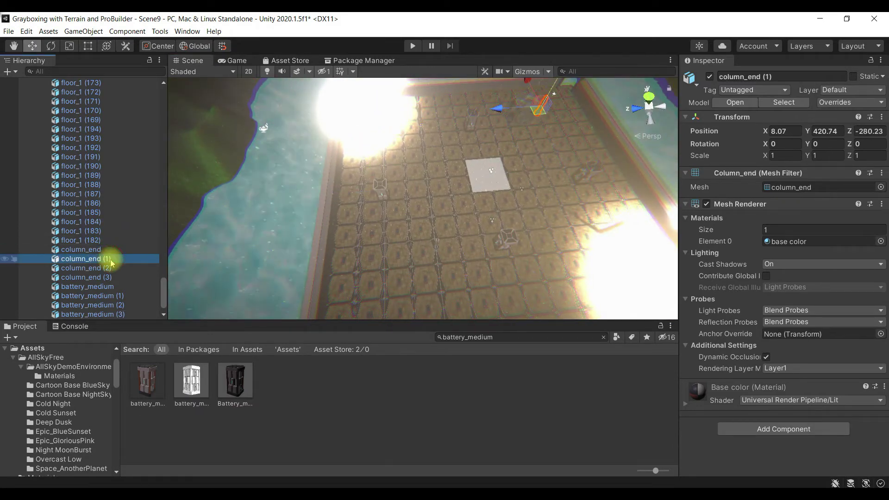
{"action": "left_click", "coordinate": [117, 277]}
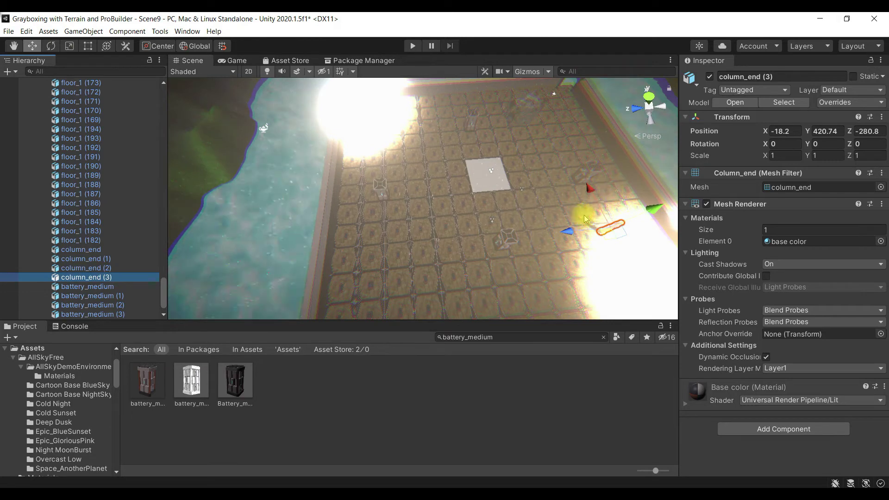
{"action": "left_click", "coordinate": [388, 198]}
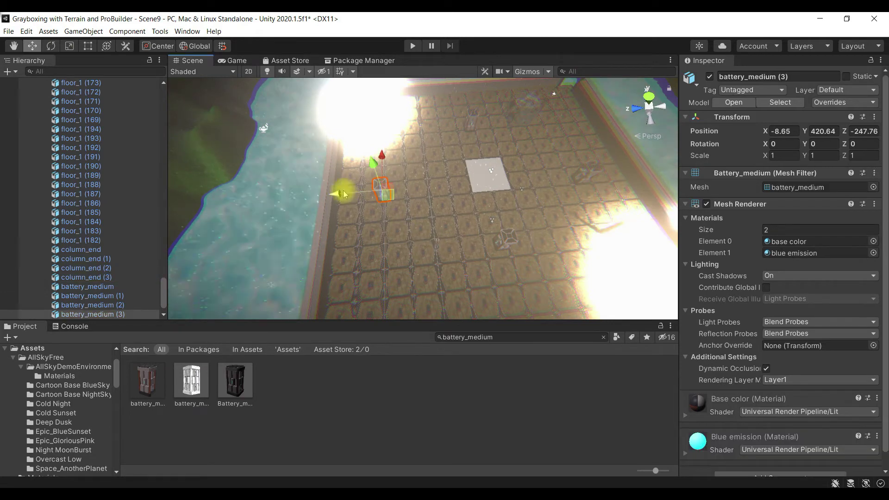
- Reposition battery_medium (1) to X 8.85, Z -267.44 and shift the original battery_medium to Z -267.3
{"action": "left_click", "coordinate": [511, 247]}
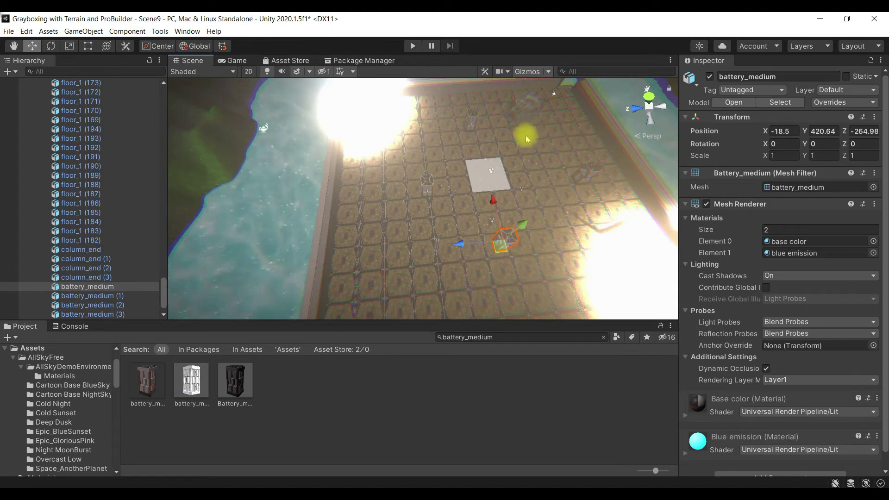
{"action": "left_click", "coordinate": [472, 122]}
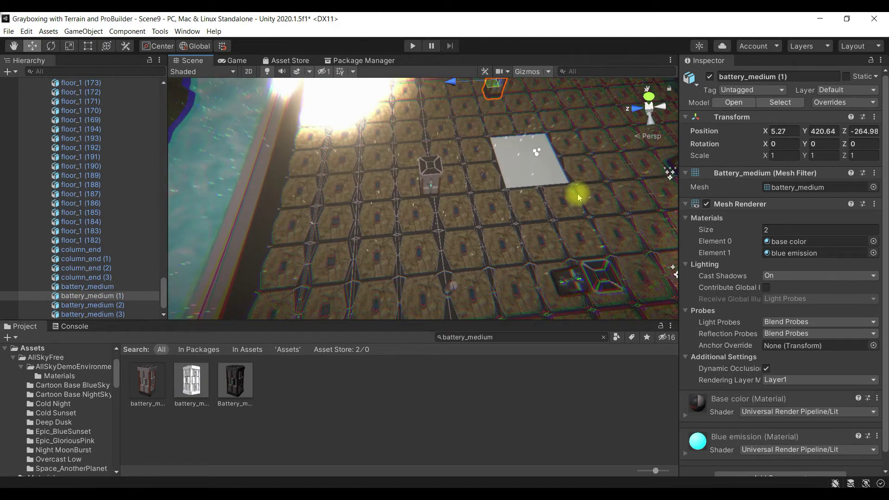
{"action": "left_click_drag", "start_coordinate": [580, 186], "coordinate": [415, 270], "text": "alt"}
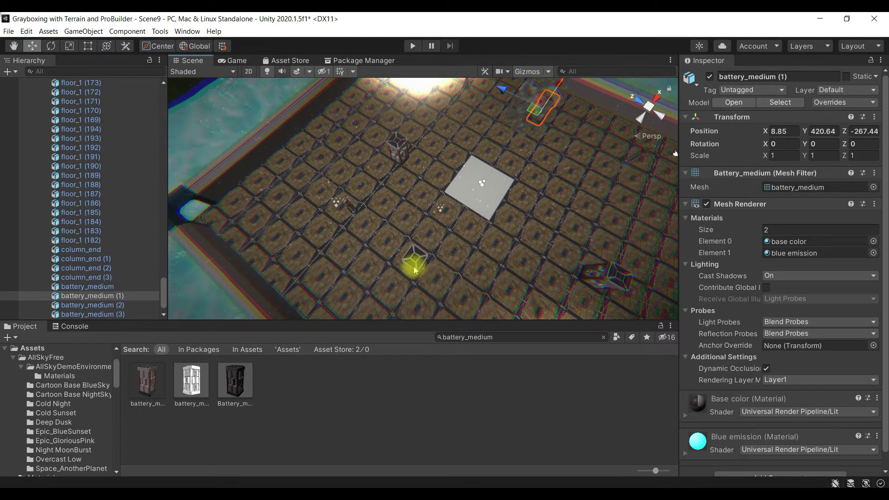
{"action": "left_click", "coordinate": [415, 270]}
{"action": "left_click_drag", "start_coordinate": [384, 240], "coordinate": [401, 251]}
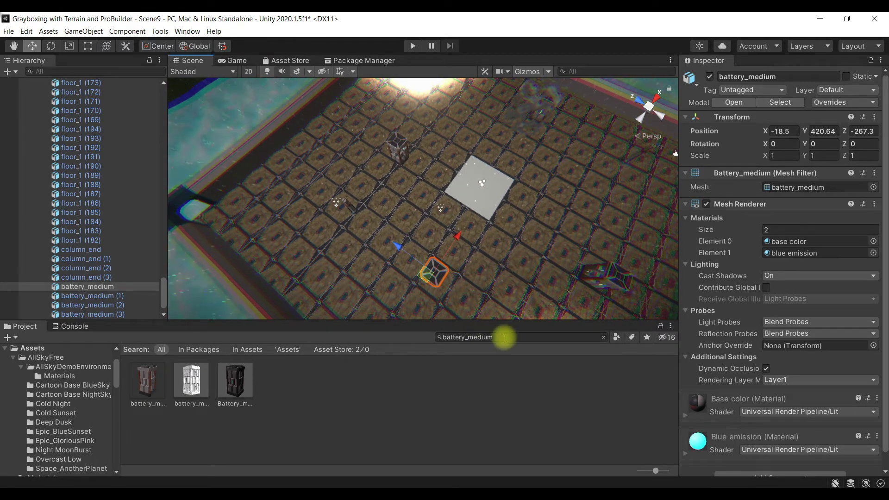
- Search the project assets for computer_sta and place computer_station on the arena floor
{"action": "left_click", "coordinate": [462, 388]}
{"action": "left_click", "coordinate": [505, 336]}
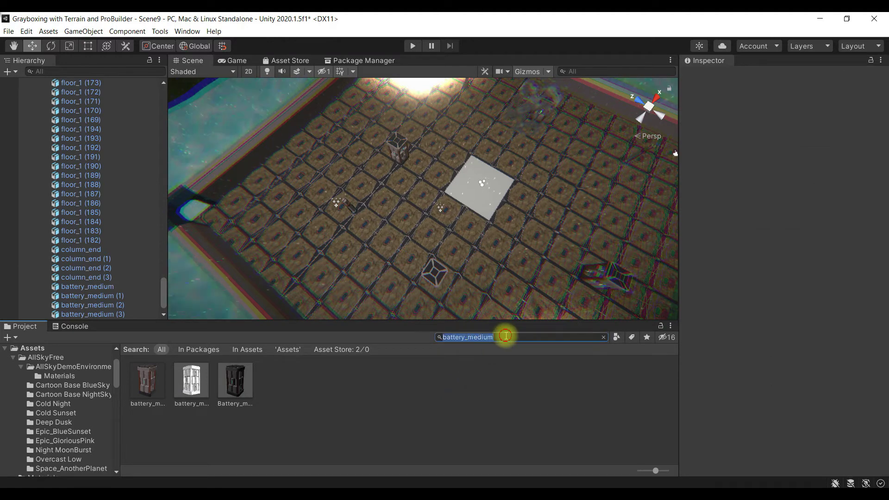
{"action": "type", "text": "c"}
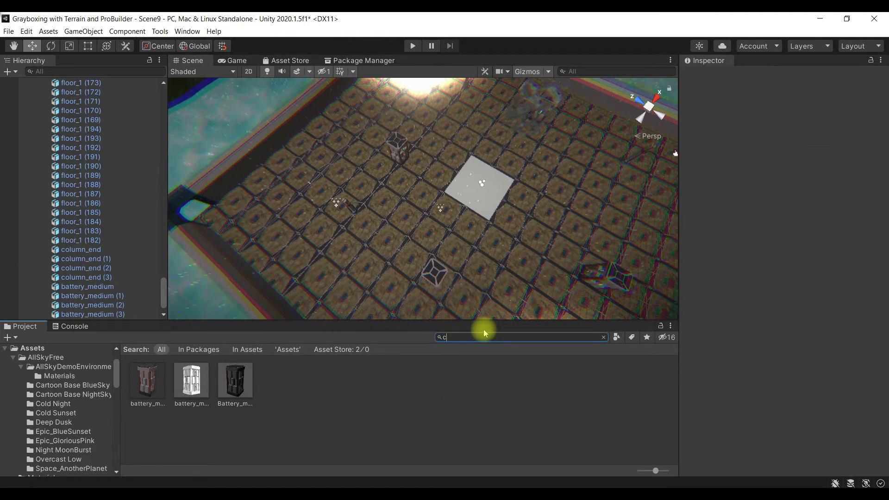
{"action": "type", "text": "omputer"}
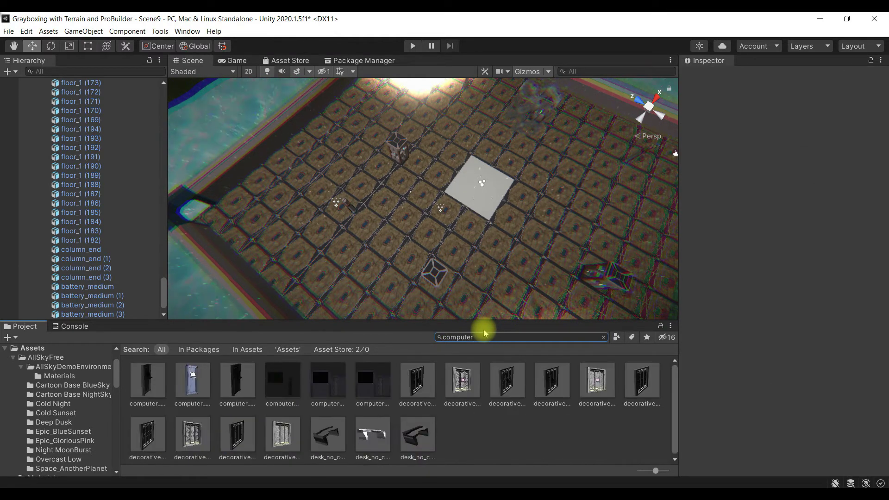
{"action": "type", "text": "_sta"}
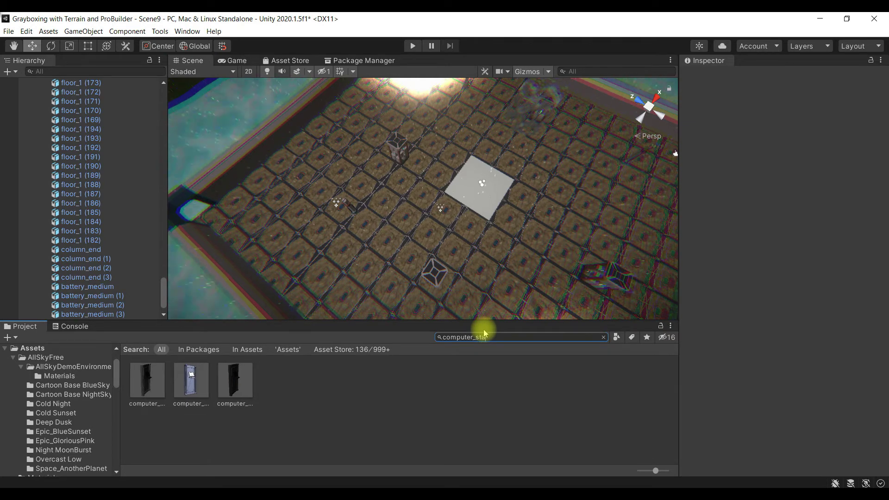
{"action": "left_click_drag", "start_coordinate": [205, 386], "coordinate": [376, 244]}
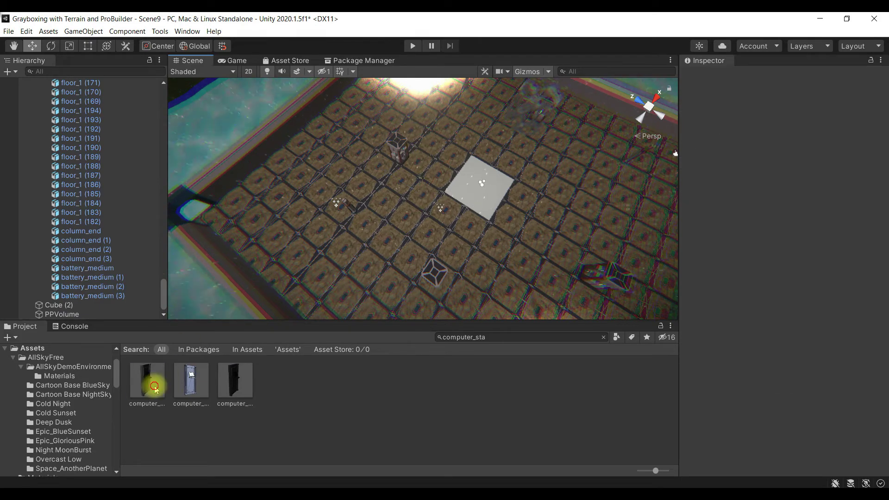
{"action": "left_click_drag", "start_coordinate": [149, 381], "coordinate": [400, 254]}
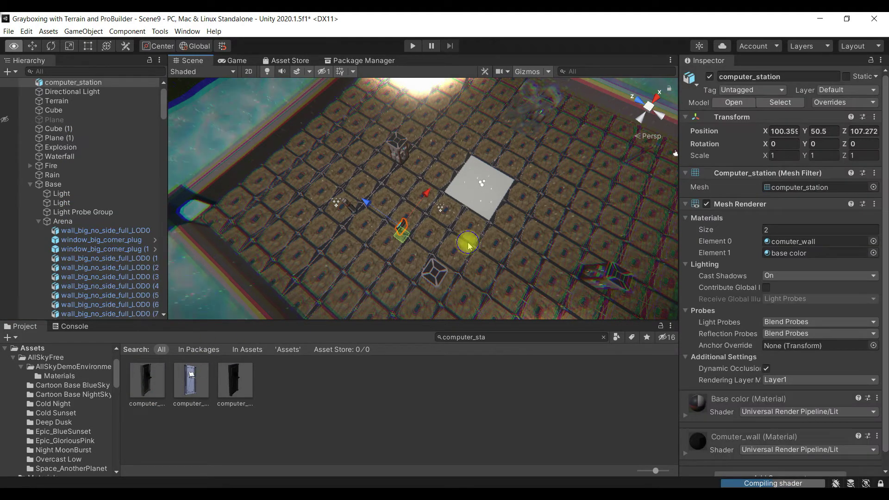
- Raise computer_station to Y 52.78, shift it to Z 106.43 and set its Y rotation to 90
{"action": "left_click_drag", "start_coordinate": [468, 242], "coordinate": [334, 100], "text": "alt"}
{"action": "scroll", "coordinate": [420, 249], "scroll_direction": "up", "scroll_amount": 3}
{"action": "left_click_drag", "start_coordinate": [379, 157], "coordinate": [122, 127], "text": "alt"}
{"action": "left_click_drag", "start_coordinate": [353, 140], "coordinate": [340, 136]}
{"action": "left_click", "coordinate": [831, 144]}
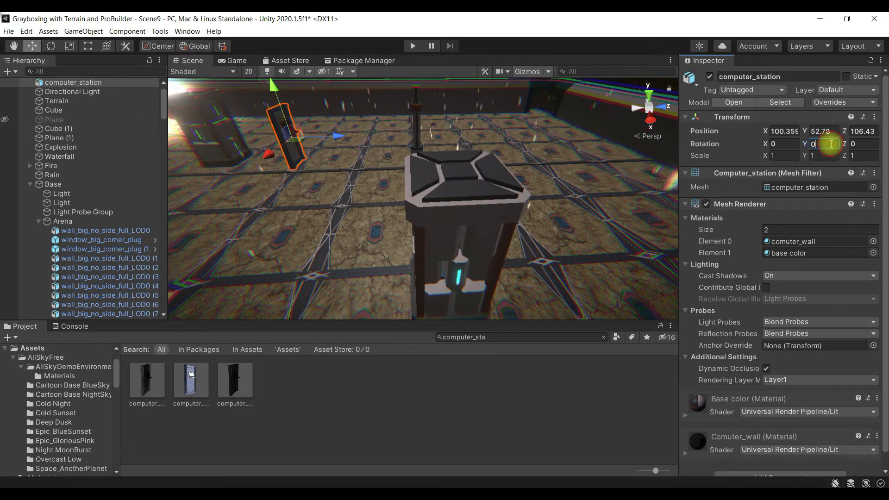
{"action": "type", "text": "90"}
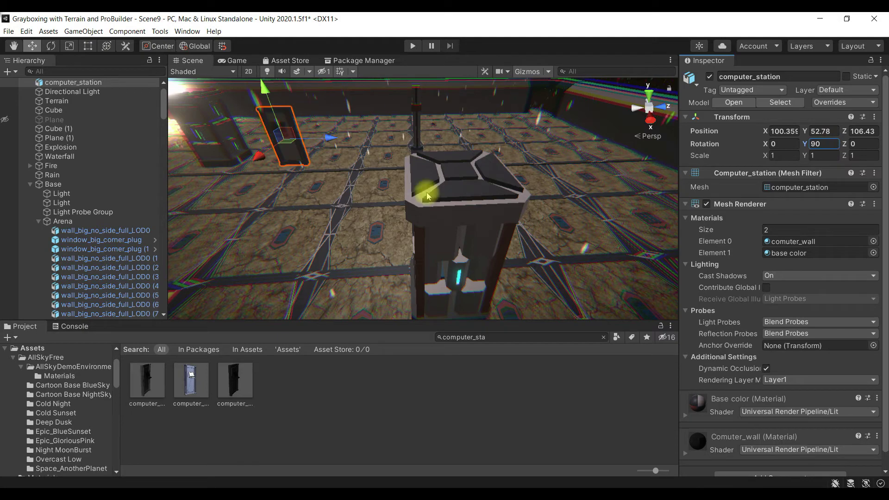
- Move computer_station next to the white floor plate at X 104.89, Z 101.26 and save the scene
{"action": "right_click_drag", "start_coordinate": [298, 194], "coordinate": [429, 175]}
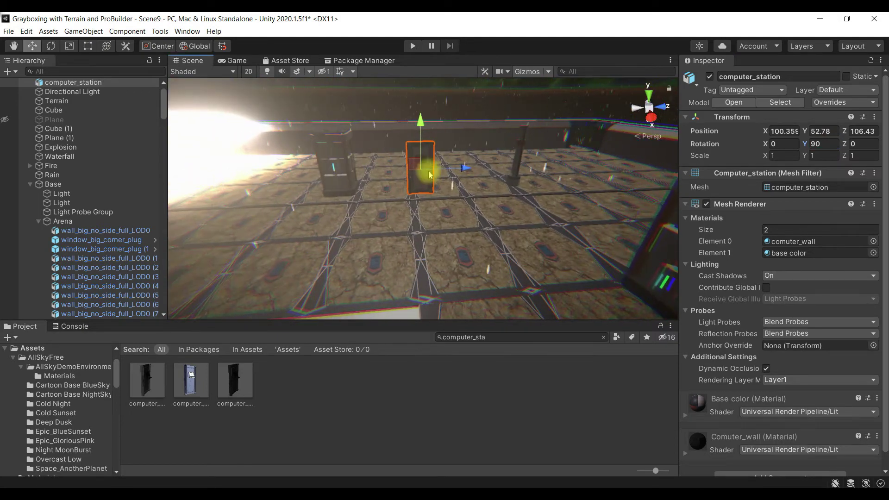
{"action": "left_click_drag", "start_coordinate": [434, 180], "coordinate": [363, 232]}
{"action": "right_click_drag", "start_coordinate": [363, 232], "coordinate": [398, 168]}
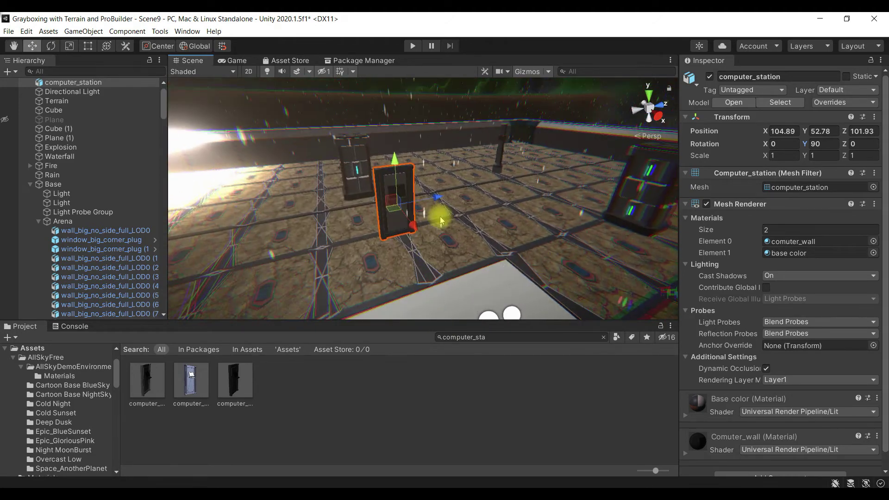
{"action": "left_click", "coordinate": [477, 232]}
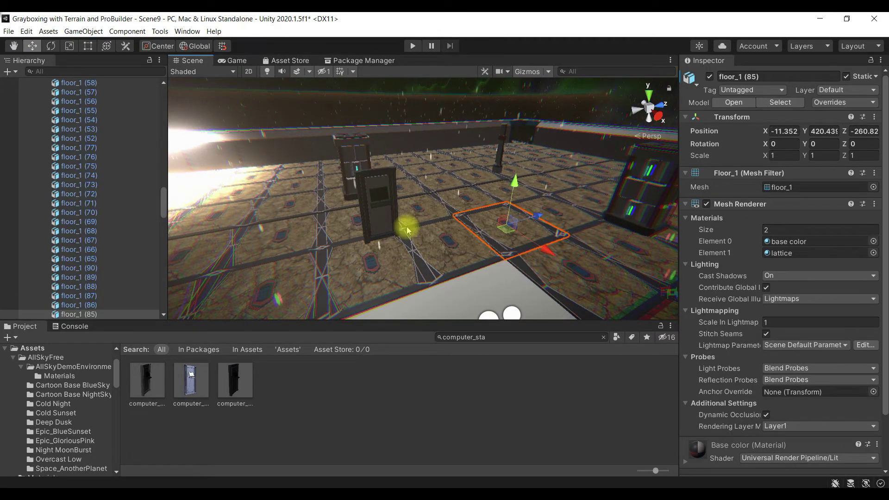
{"action": "scroll", "coordinate": [393, 231], "scroll_direction": "up", "scroll_amount": 5}
{"action": "scroll", "coordinate": [391, 230], "scroll_direction": "down", "scroll_amount": 8}
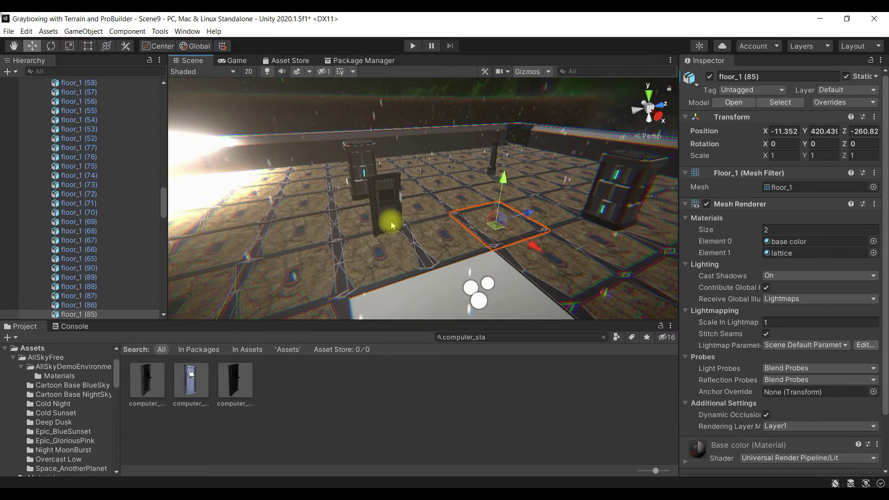
{"action": "scroll", "coordinate": [391, 225], "scroll_direction": "down", "scroll_amount": 2}
{"action": "key", "text": "ctrl+s"}
{"action": "left_click_drag", "start_coordinate": [395, 224], "coordinate": [428, 189], "text": "alt"}
{"action": "left_click", "coordinate": [428, 189]}
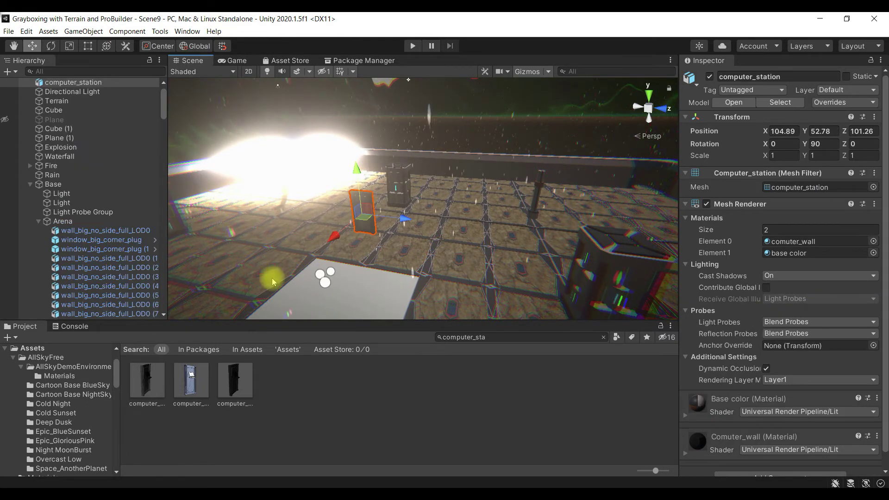
- Add a Depth Of Field override to the PPVolume object
{"action": "scroll", "coordinate": [105, 236], "scroll_direction": "down", "scroll_amount": 15}
{"action": "scroll", "coordinate": [105, 236], "scroll_direction": "down", "scroll_amount": 20}
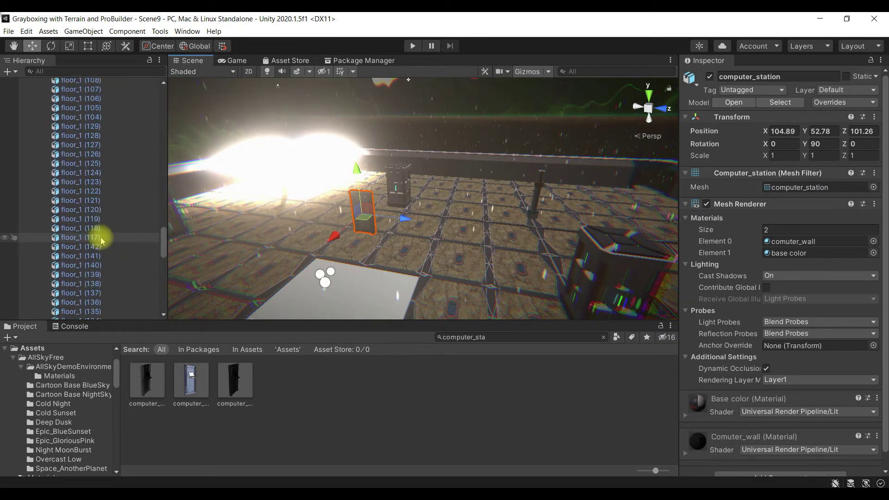
{"action": "left_click", "coordinate": [88, 314]}
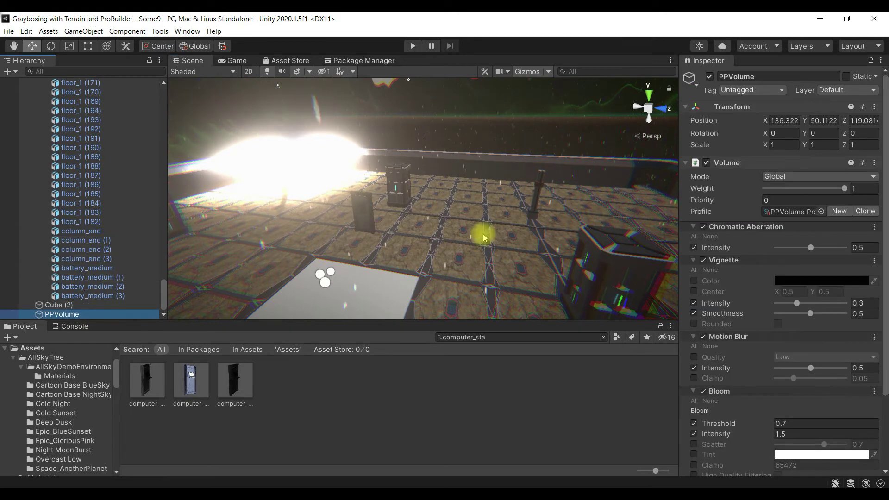
{"action": "scroll", "coordinate": [808, 431], "scroll_direction": "down", "scroll_amount": 5}
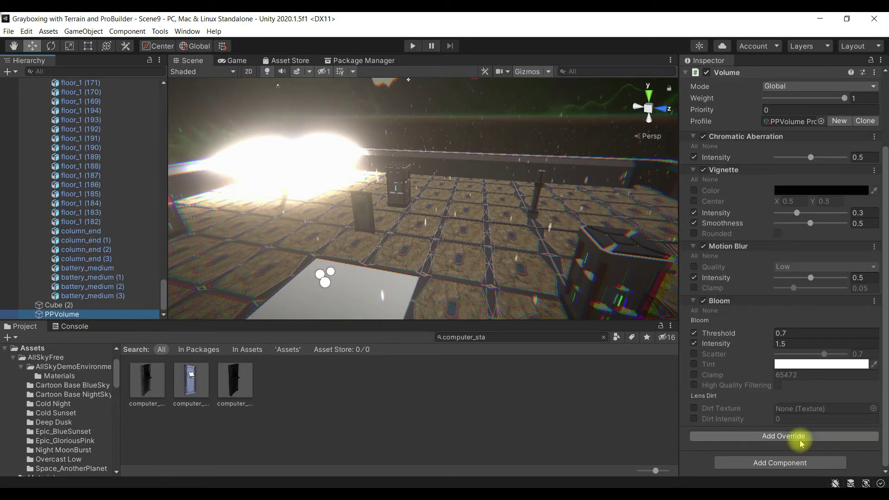
{"action": "left_click", "coordinate": [802, 439]}
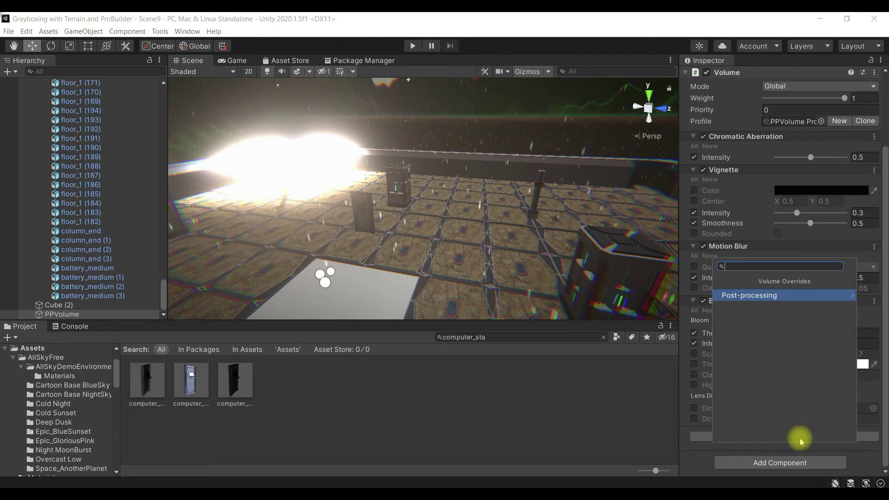
{"action": "type", "text": "de"}
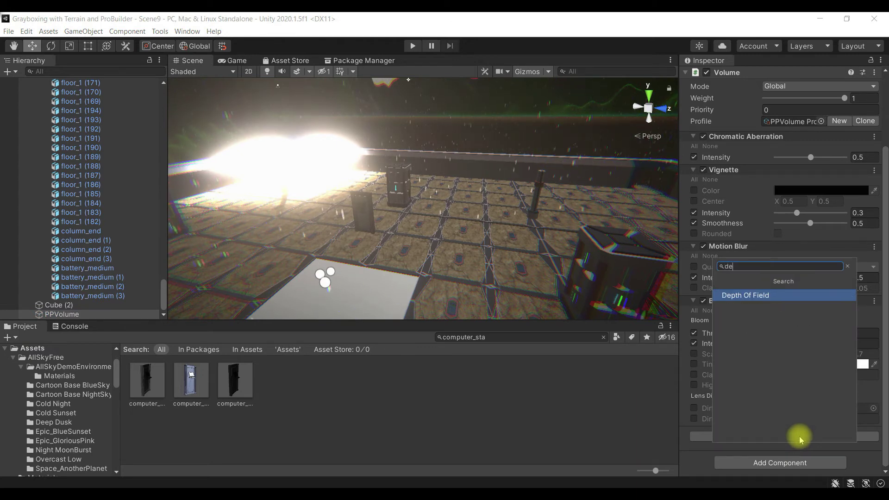
{"action": "key", "text": "Return"}
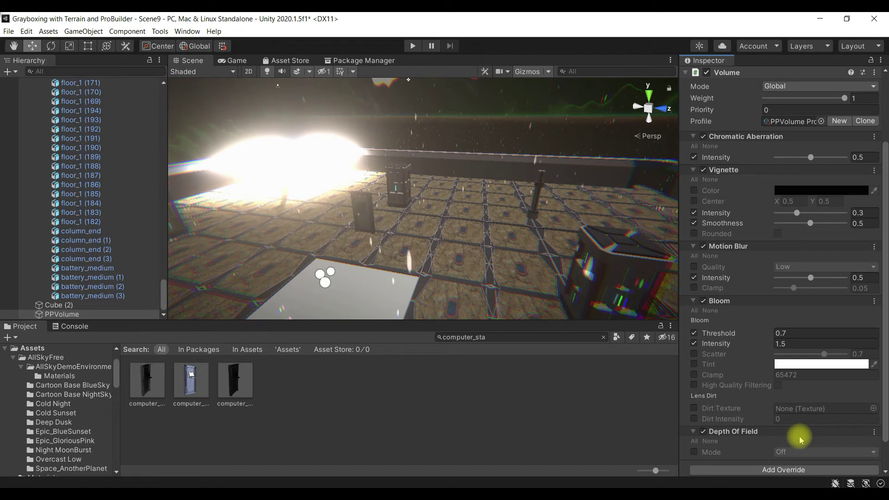
- Enable the Depth Of Field mode override and set it to Gaussian
{"action": "scroll", "coordinate": [760, 433], "scroll_direction": "down", "scroll_amount": 2}
{"action": "left_click", "coordinate": [694, 419]}
{"action": "left_click", "coordinate": [817, 419]}
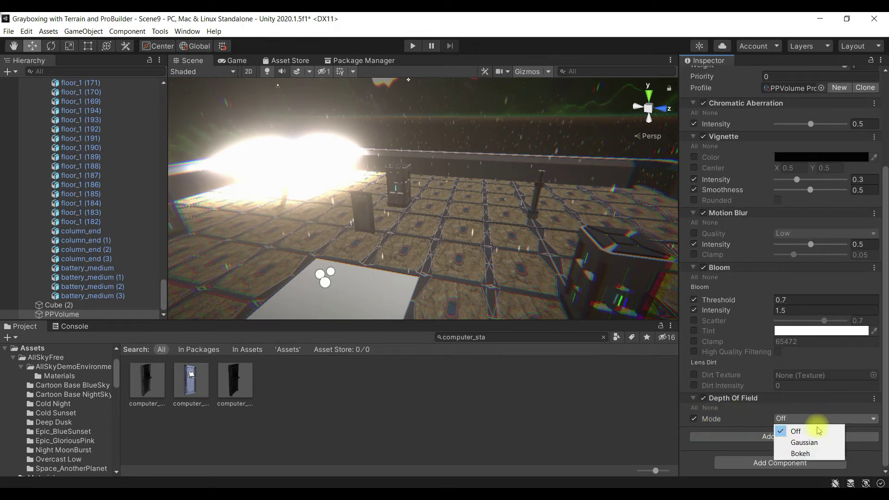
{"action": "left_click", "coordinate": [817, 441]}
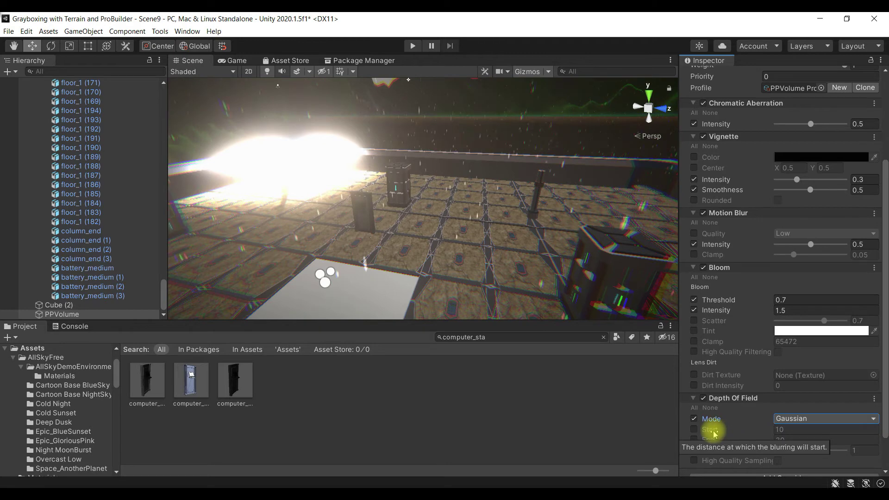
- Enable the Depth Of Field Start, End and Max Radius overrides, with Start 10, End 20 and Max Radius 1.5
{"action": "left_click", "coordinate": [695, 430]}
{"action": "scroll", "coordinate": [739, 402], "scroll_direction": "down", "scroll_amount": 3}
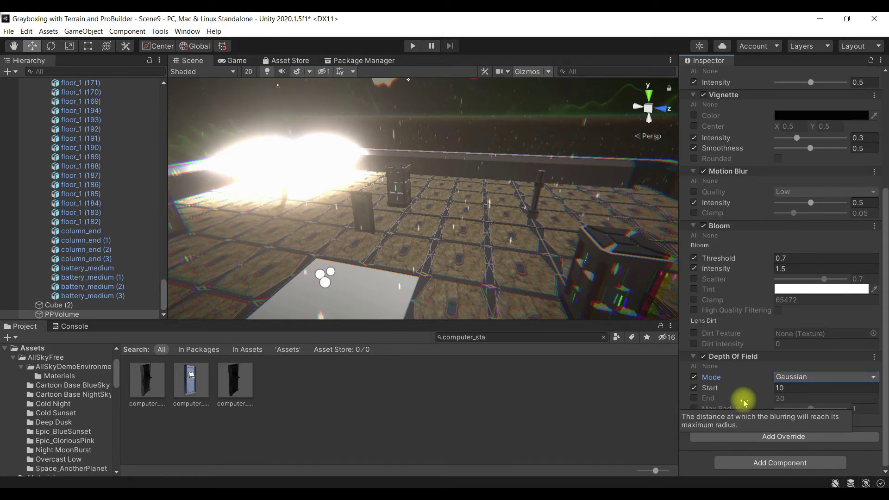
{"action": "left_click", "coordinate": [694, 398]}
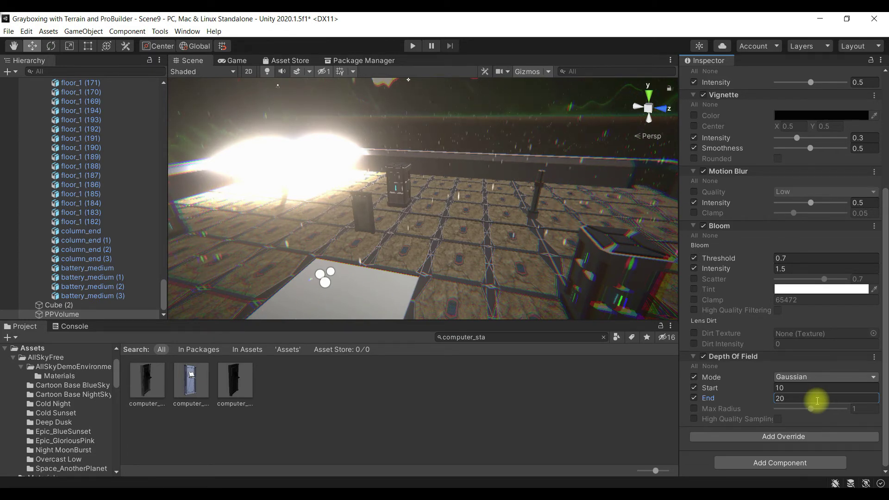
{"action": "left_click", "coordinate": [694, 408]}
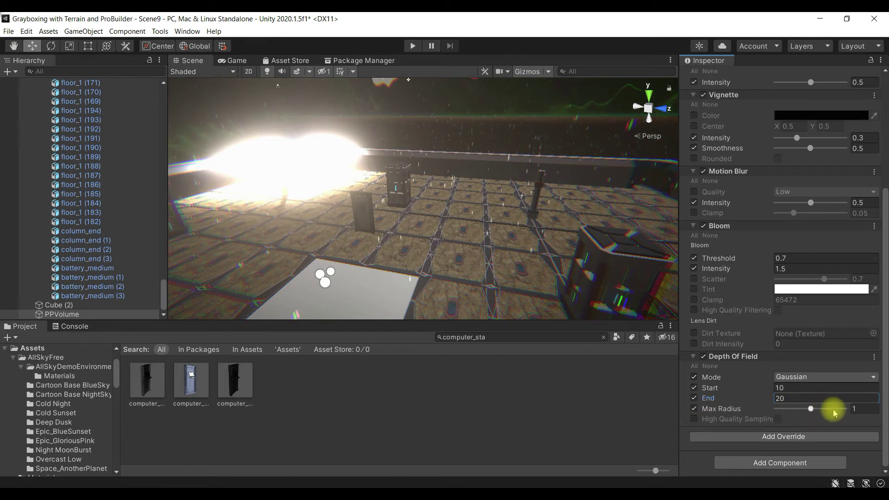
{"action": "left_click", "coordinate": [867, 407]}
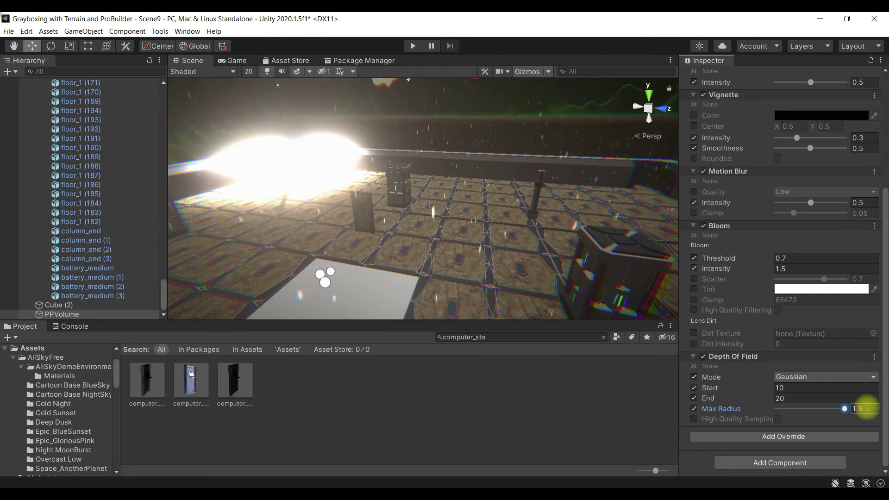
- Add a Shadows, Midtones, Highlights override to PPVolume and enable its Shadows, Midtones and Highlights settings
{"action": "left_click", "coordinate": [822, 437]}
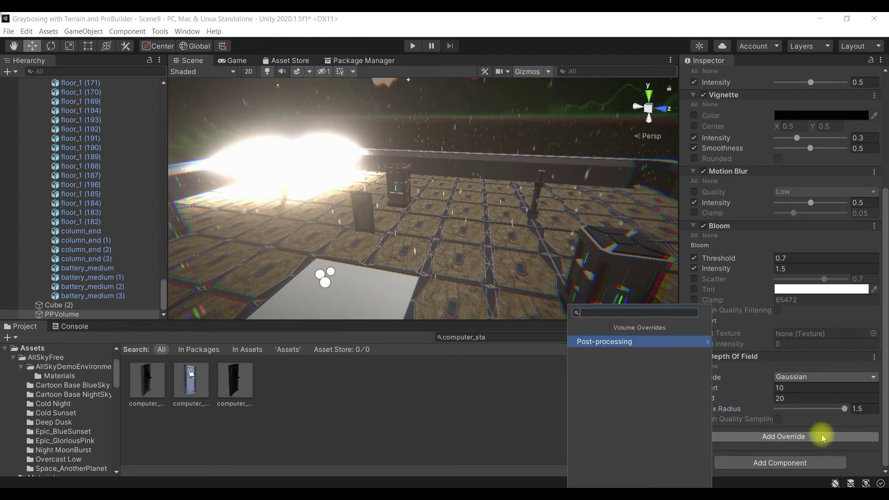
{"action": "type", "text": "sh"}
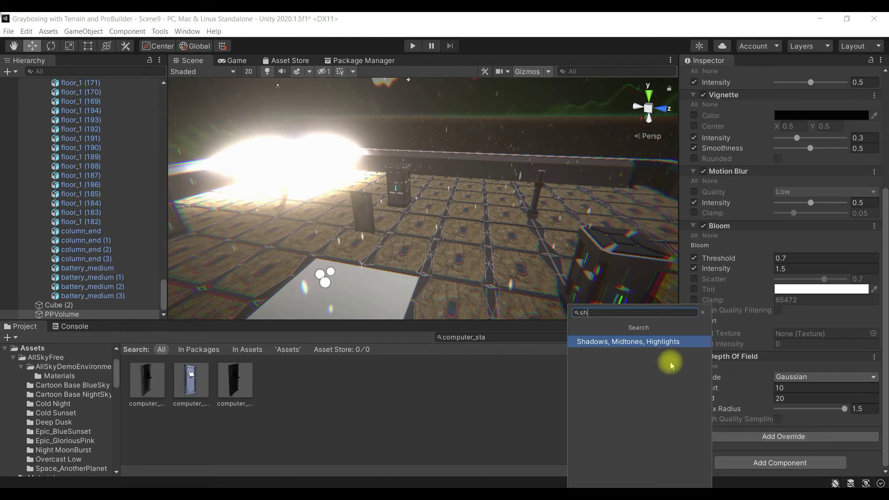
{"action": "left_click", "coordinate": [672, 346]}
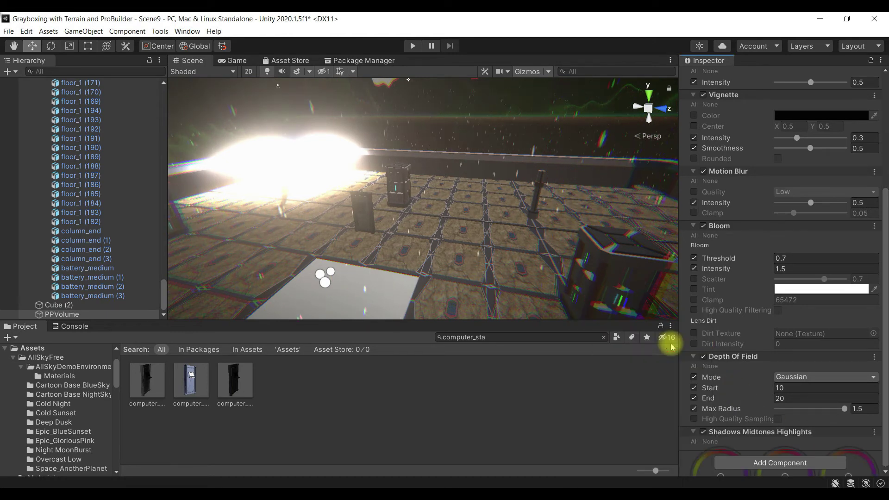
{"action": "scroll", "coordinate": [794, 364], "scroll_direction": "down", "scroll_amount": 5}
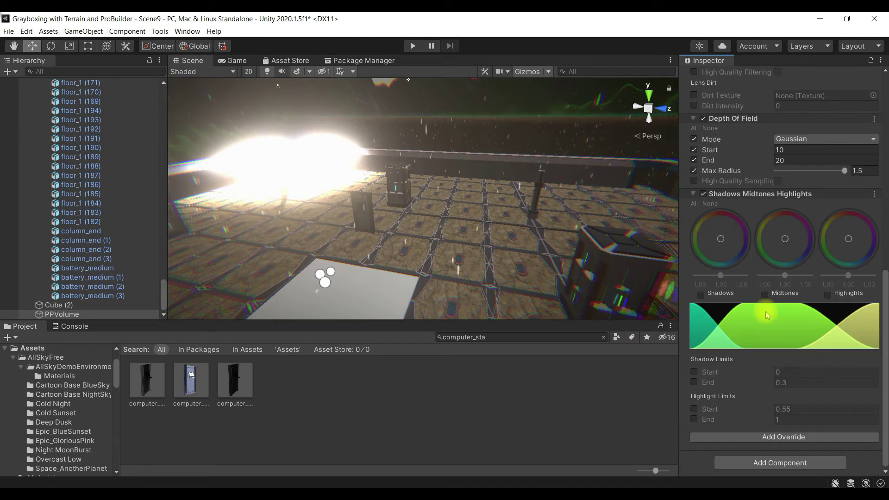
{"action": "left_click", "coordinate": [701, 295]}
{"action": "left_click", "coordinate": [765, 295]}
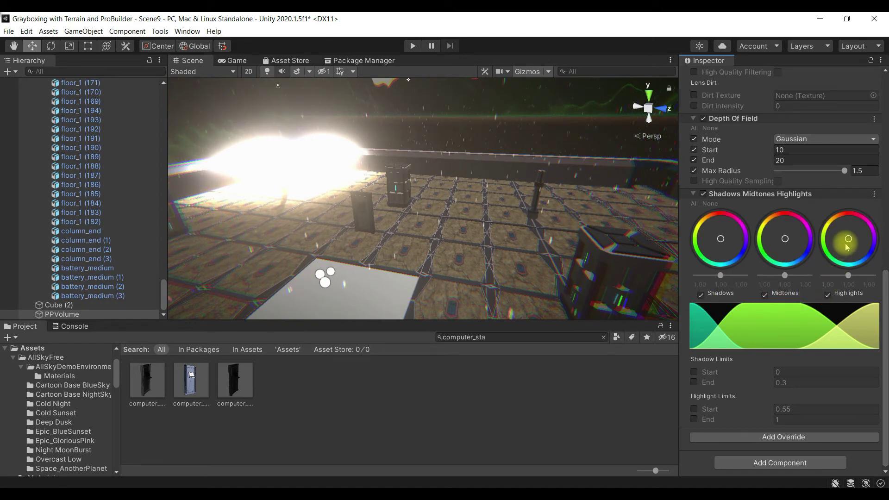
- Try green tints of different strengths on the highlights and shadows of the Shadows Midtones Highlights override
{"action": "left_click_drag", "start_coordinate": [850, 241], "coordinate": [841, 238]}
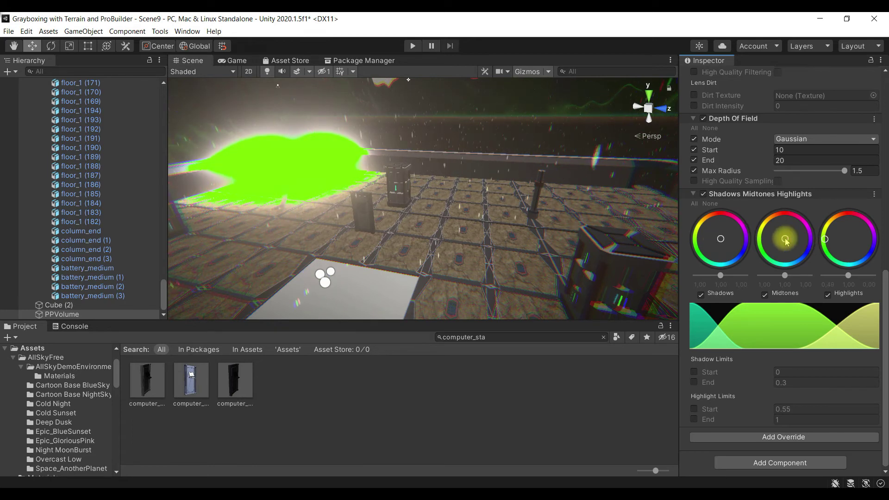
{"action": "mouse_move", "coordinate": [724, 241]}
{"action": "left_mouse_down"}
{"action": "mouse_move", "coordinate": [773, 244]}
{"action": "mouse_move", "coordinate": [694, 245]}
{"action": "mouse_move", "coordinate": [716, 242]}
{"action": "left_mouse_up"}
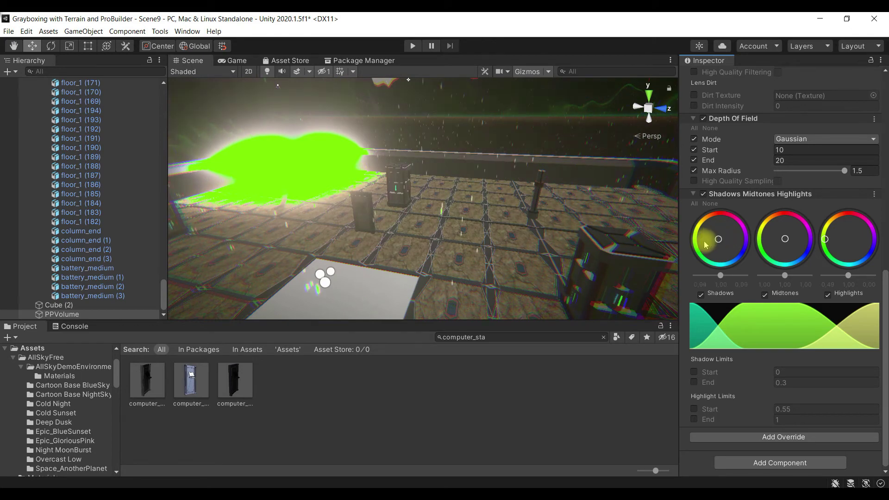
{"action": "left_click_drag", "start_coordinate": [690, 244], "coordinate": [715, 237]}
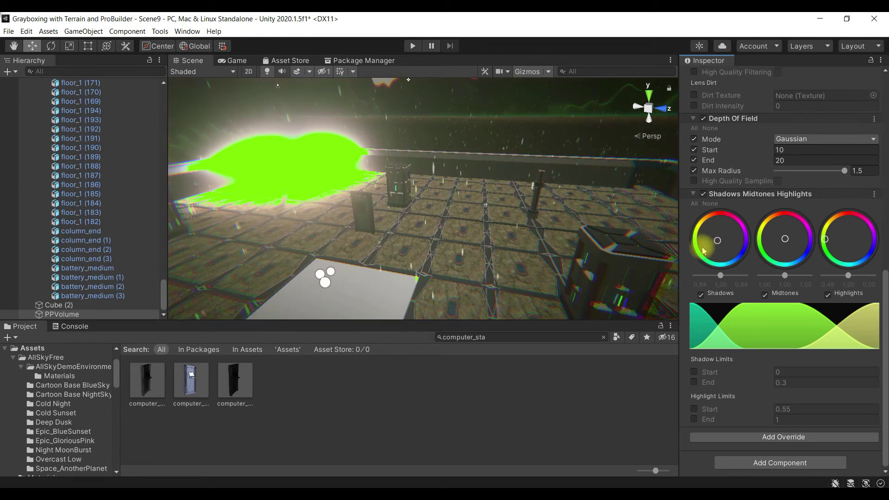
{"action": "mouse_move", "coordinate": [703, 251]}
{"action": "left_mouse_down"}
{"action": "mouse_move", "coordinate": [722, 238]}
{"action": "mouse_move", "coordinate": [710, 244]}
{"action": "mouse_move", "coordinate": [713, 262]}
{"action": "left_mouse_up"}
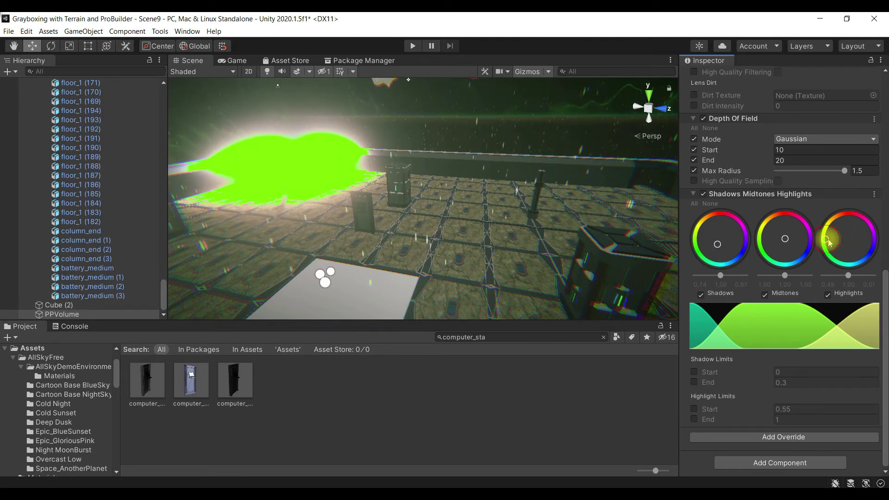
{"action": "left_click_drag", "start_coordinate": [838, 242], "coordinate": [866, 241]}
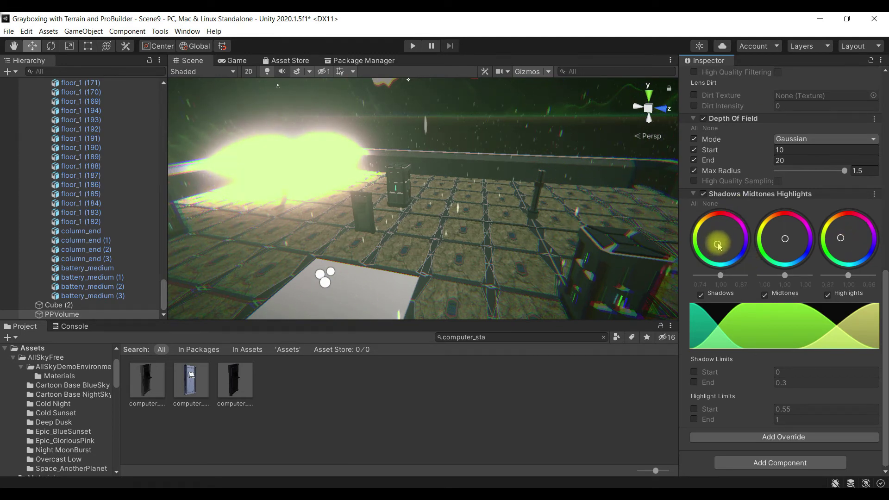
- Tint the midtones pale yellow, the highlights pink and the shadows blue on the Shadows Midtones Highlights colour wheels
{"action": "left_click_drag", "start_coordinate": [784, 241], "coordinate": [758, 224]}
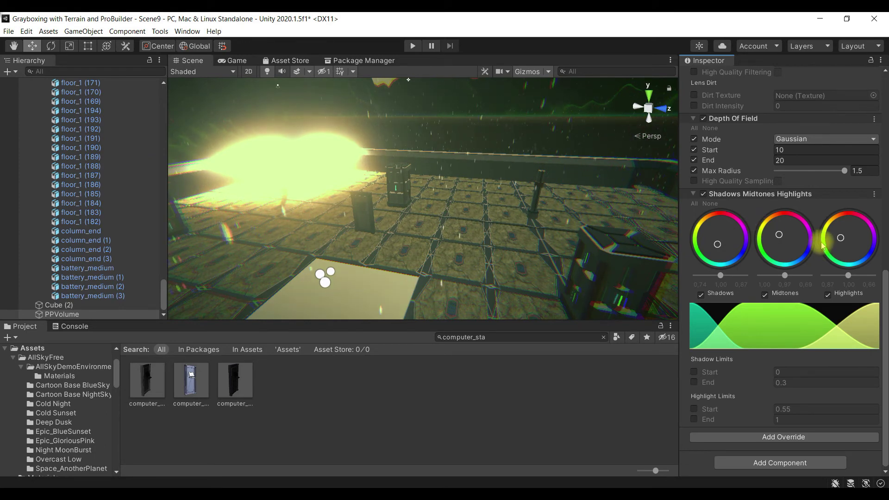
{"action": "left_click_drag", "start_coordinate": [842, 239], "coordinate": [868, 233]}
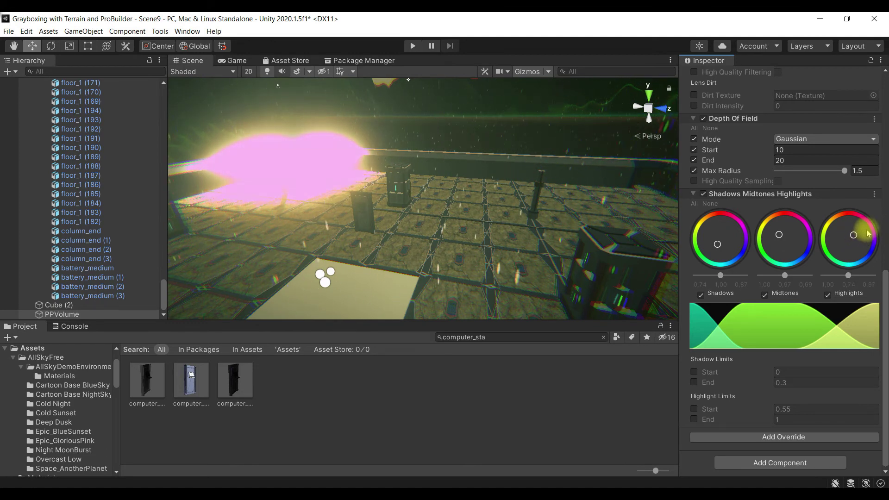
{"action": "left_click_drag", "start_coordinate": [720, 241], "coordinate": [743, 245]}
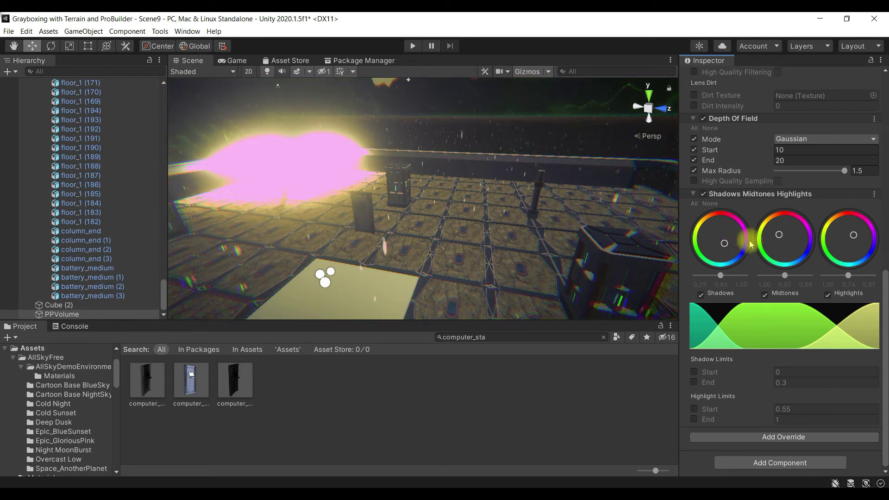
{"action": "left_click_drag", "start_coordinate": [753, 248], "coordinate": [764, 255]}
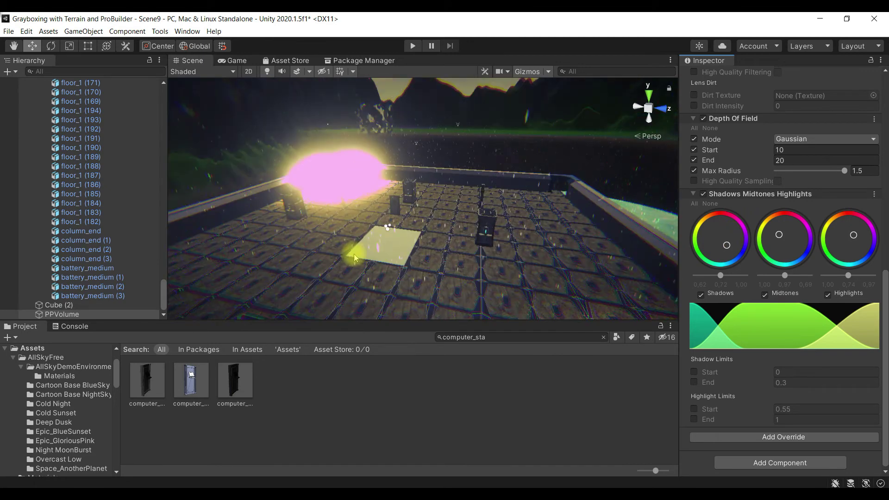
- Collapse the Arena group and make computer_station a child of it
{"action": "scroll", "coordinate": [103, 232], "scroll_direction": "up", "scroll_amount": 10}
{"action": "scroll", "coordinate": [102, 232], "scroll_direction": "up", "scroll_amount": 20}
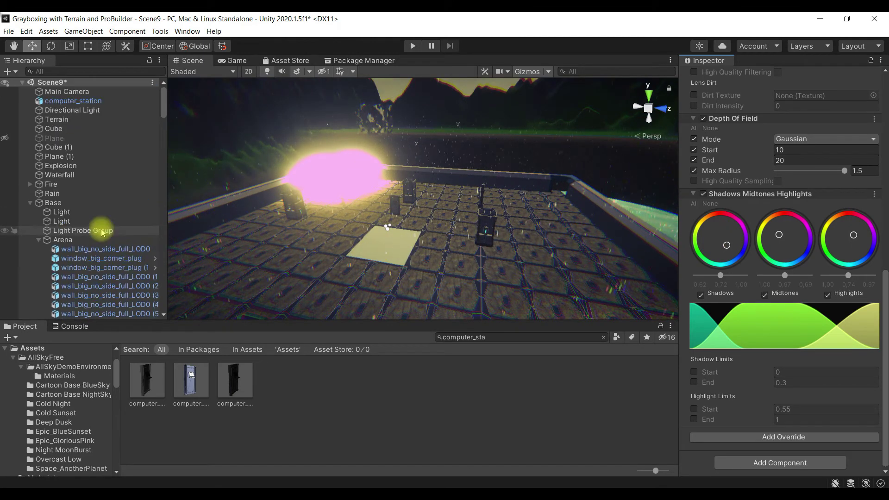
{"action": "left_click", "coordinate": [38, 240]}
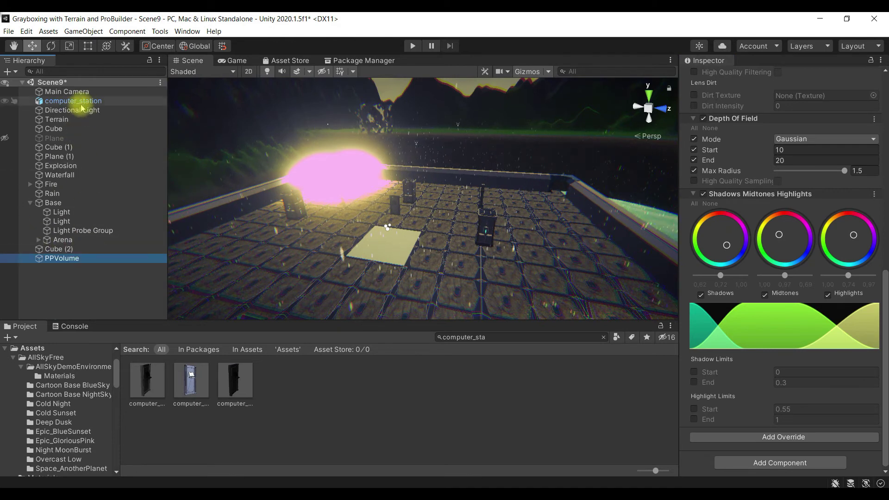
{"action": "left_click_drag", "start_coordinate": [91, 106], "coordinate": [84, 244]}
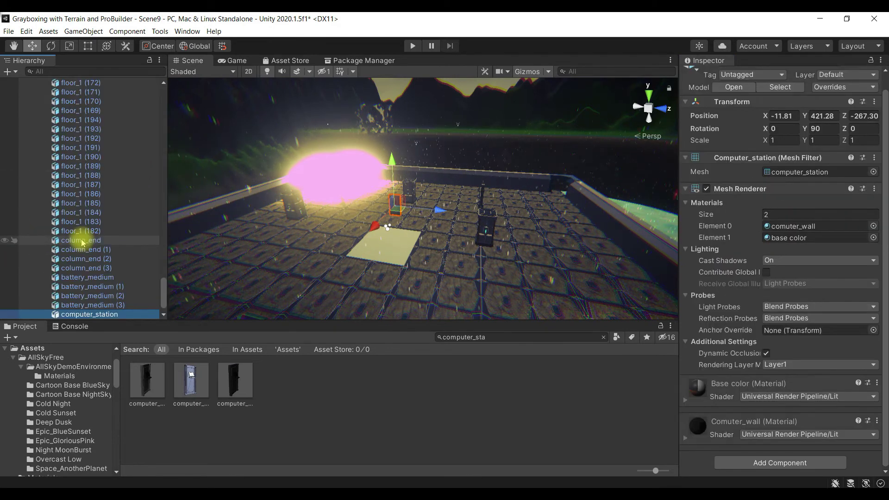
- Raise the first Light under Base above the arena to position Y 66
{"action": "scroll", "coordinate": [81, 241], "scroll_direction": "up", "scroll_amount": 20}
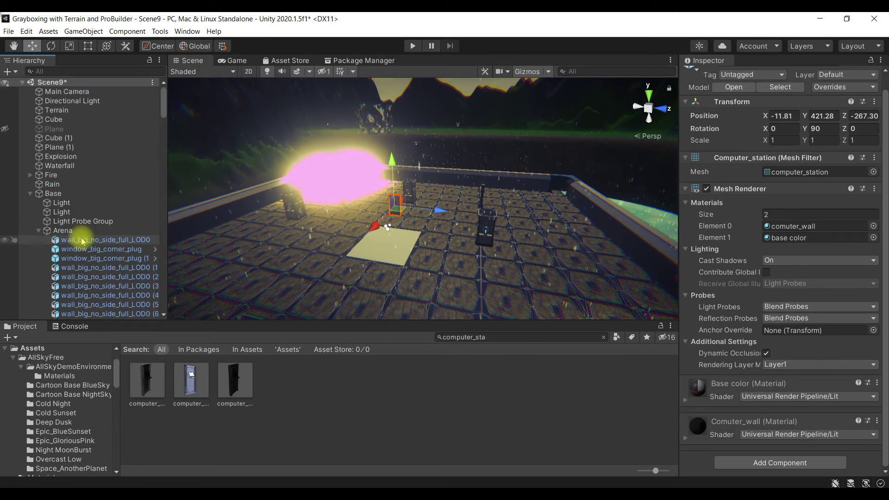
{"action": "double_click", "coordinate": [62, 203]}
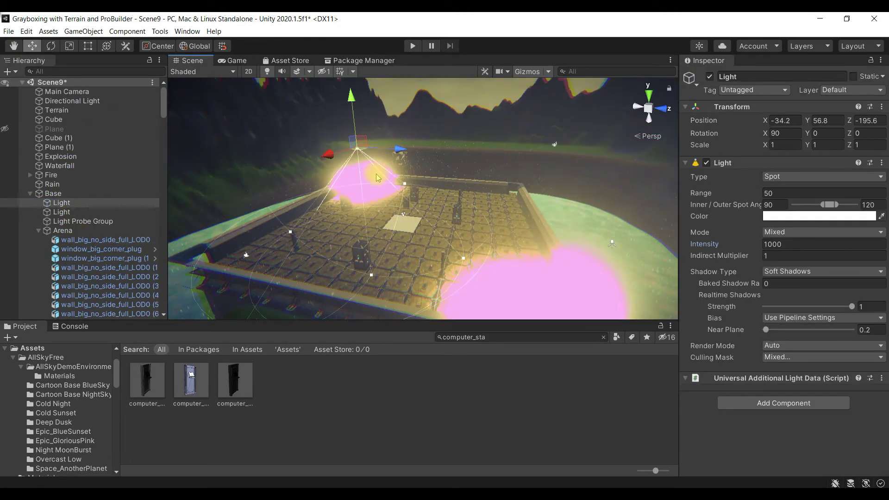
{"action": "scroll", "coordinate": [397, 197], "scroll_direction": "down", "scroll_amount": 5}
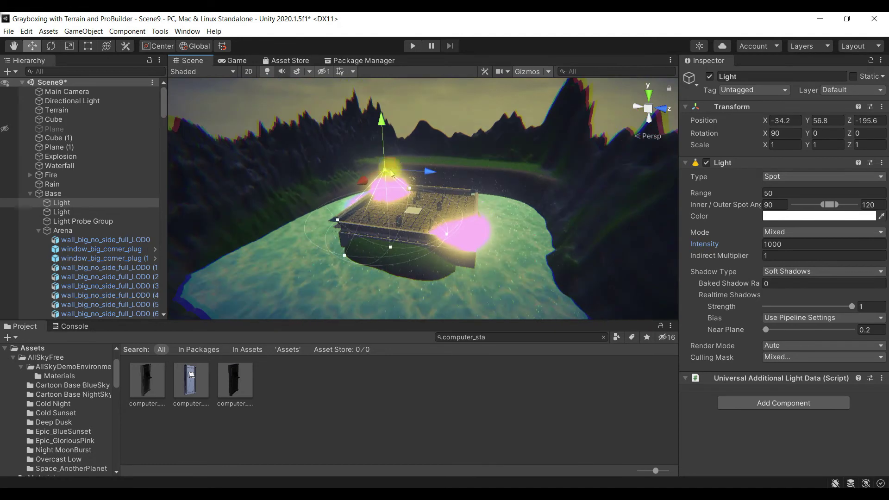
{"action": "left_click_drag", "start_coordinate": [382, 128], "coordinate": [382, 117]}
{"action": "left_click_drag", "start_coordinate": [382, 111], "coordinate": [382, 110]}
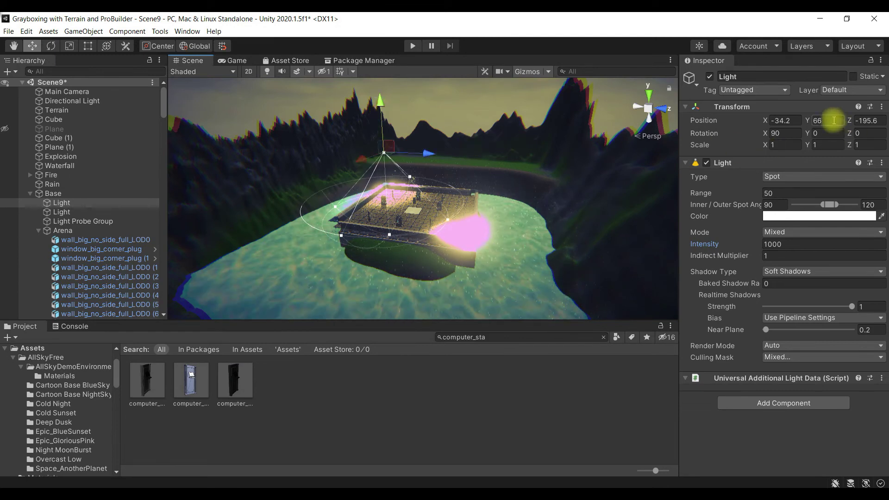
- Set the second Light under Base to position Y 66, check the arena lighting and save the scene
{"action": "left_click", "coordinate": [74, 212]}
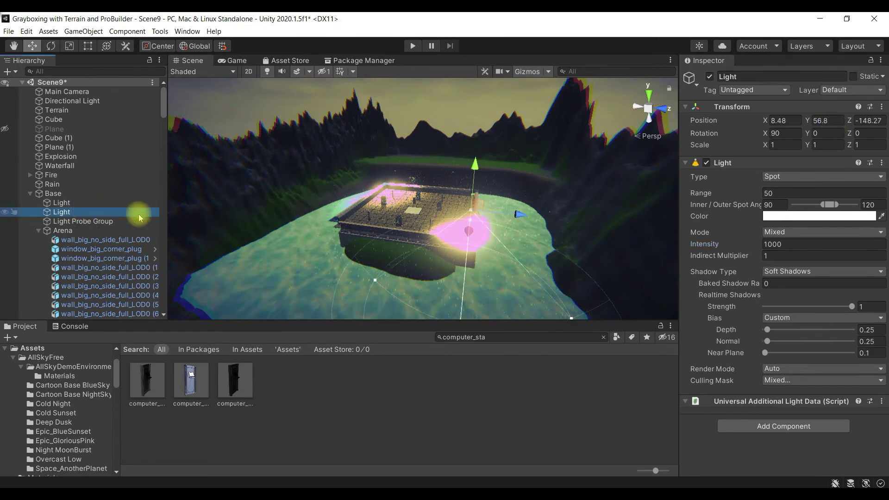
{"action": "left_click", "coordinate": [832, 121]}
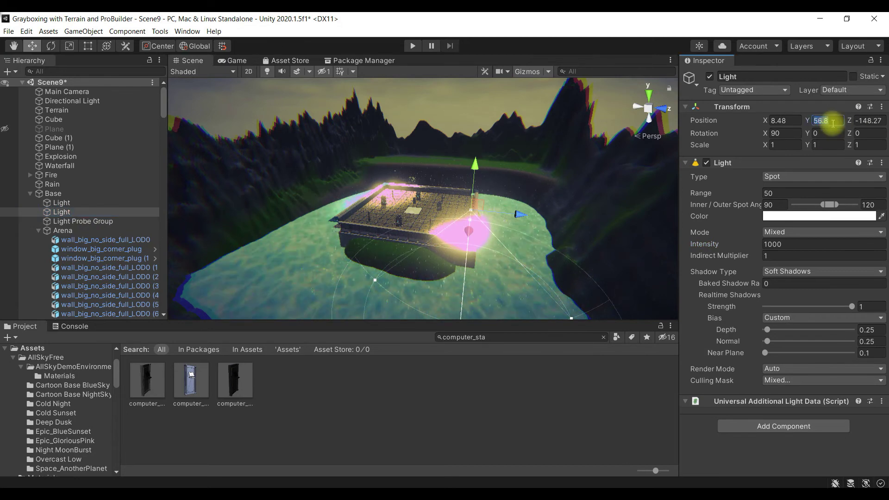
{"action": "type", "text": "66"}
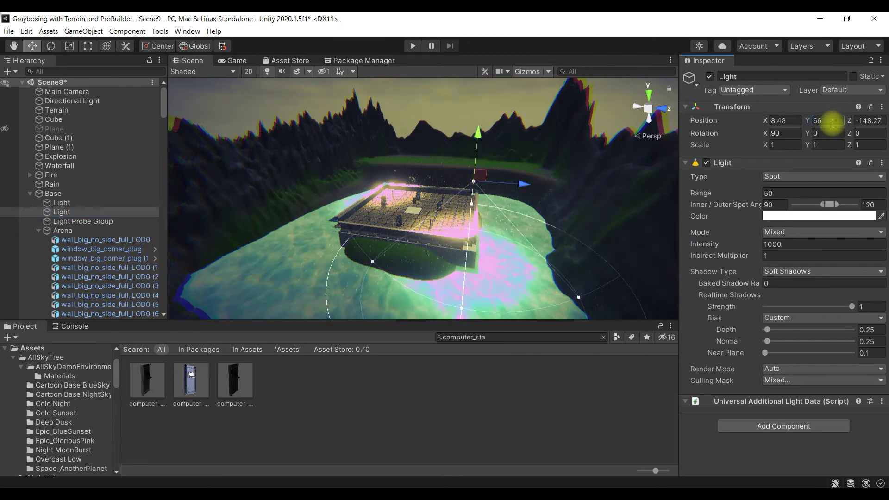
{"action": "scroll", "coordinate": [510, 261], "scroll_direction": "up", "scroll_amount": 5}
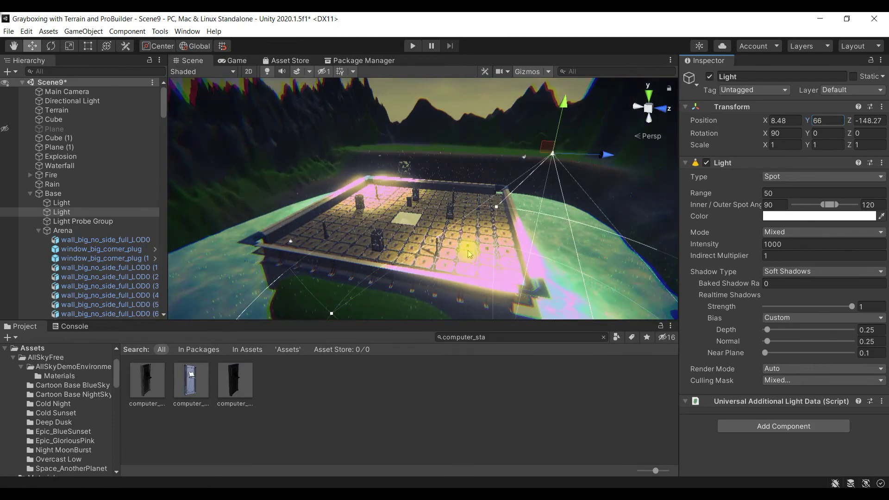
{"action": "scroll", "coordinate": [324, 277], "scroll_direction": "up", "scroll_amount": 5}
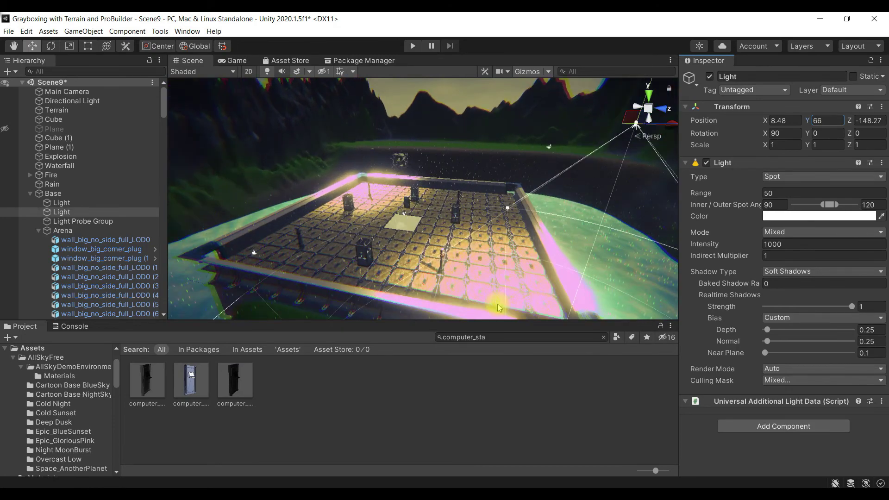
{"action": "scroll", "coordinate": [500, 280], "scroll_direction": "up", "scroll_amount": 5}
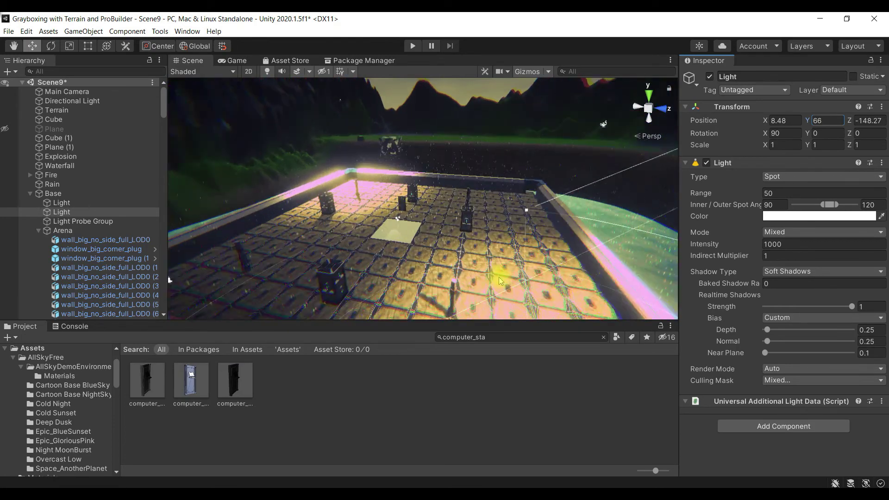
{"action": "scroll", "coordinate": [500, 280], "scroll_direction": "down", "scroll_amount": 5}
{"action": "scroll", "coordinate": [500, 280], "scroll_direction": "down", "scroll_amount": 5}
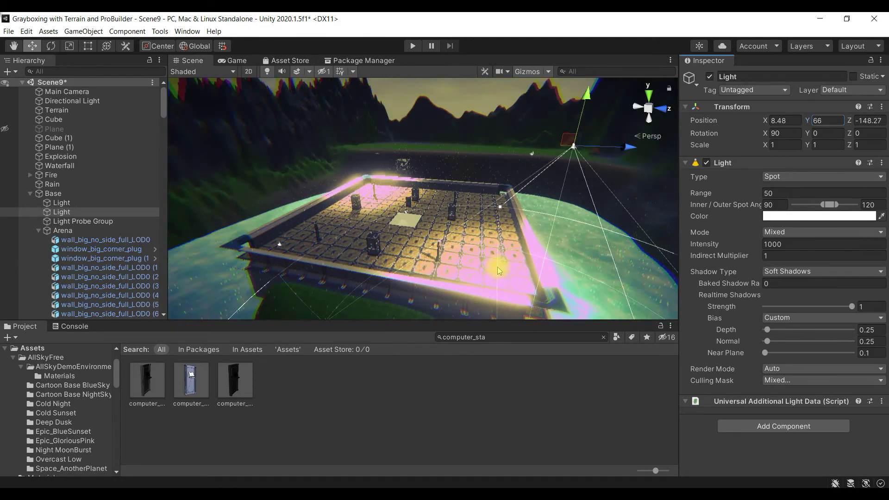
{"action": "key", "text": "ctrl+s"}
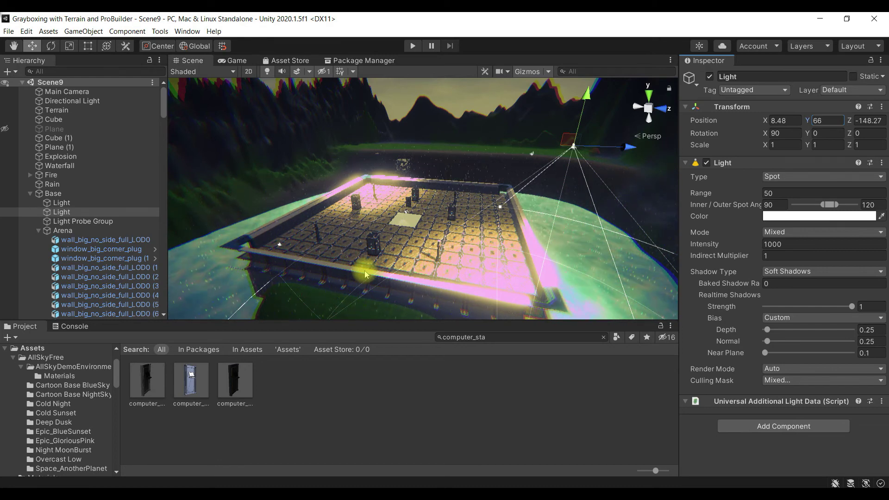
- Select the PPVolume object and collapse all its override sections, from Chromatic Aberration through Shadows Midtones Highlights
{"action": "scroll", "coordinate": [63, 200], "scroll_direction": "down", "scroll_amount": 20}
{"action": "scroll", "coordinate": [63, 199], "scroll_direction": "down", "scroll_amount": 20}
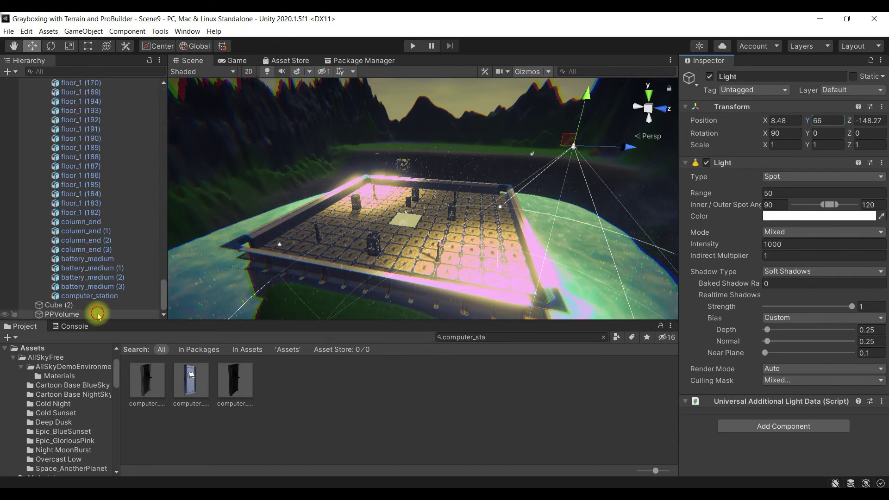
{"action": "left_click", "coordinate": [98, 314]}
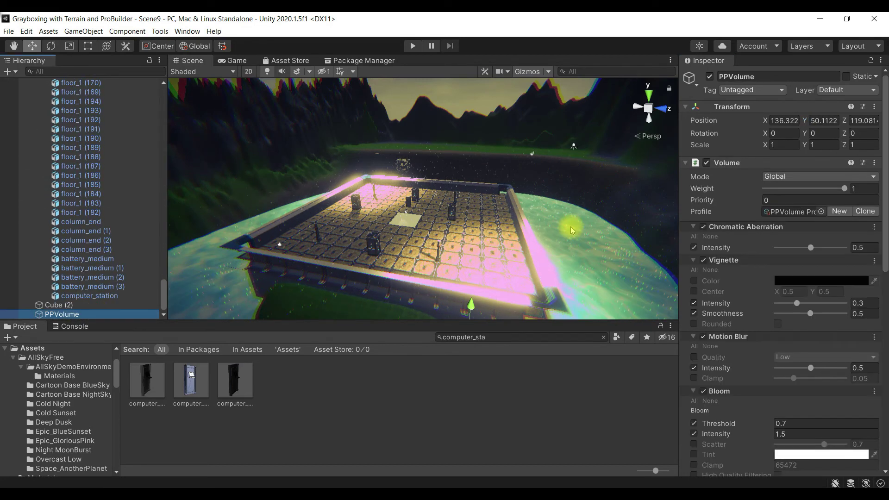
{"action": "left_click", "coordinate": [693, 227]}
{"action": "left_click", "coordinate": [694, 237]}
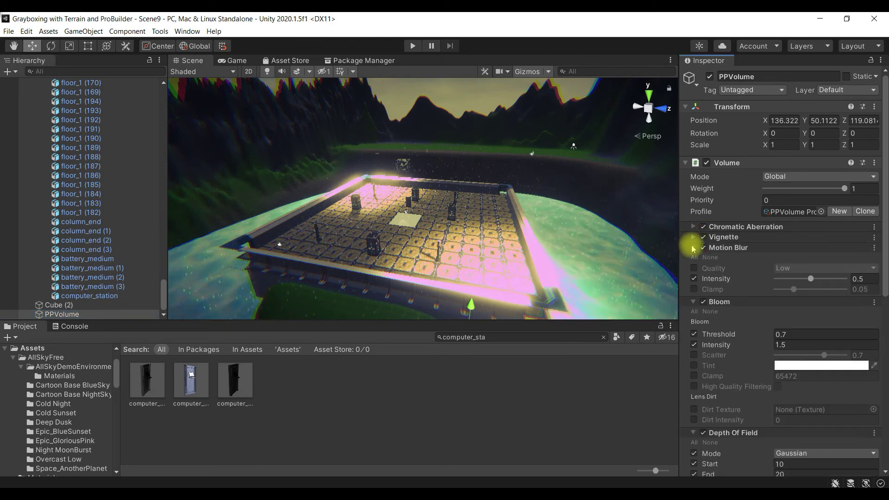
{"action": "left_click", "coordinate": [693, 248]}
{"action": "left_click", "coordinate": [693, 258]}
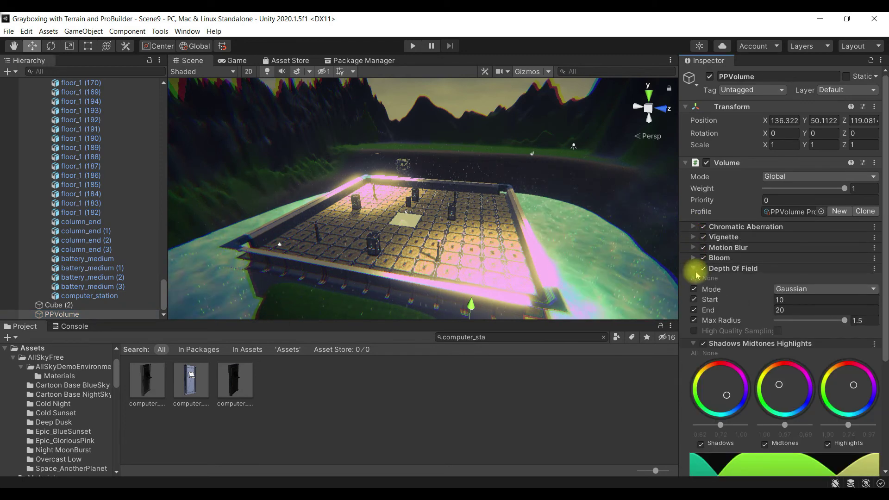
{"action": "left_click", "coordinate": [694, 268]}
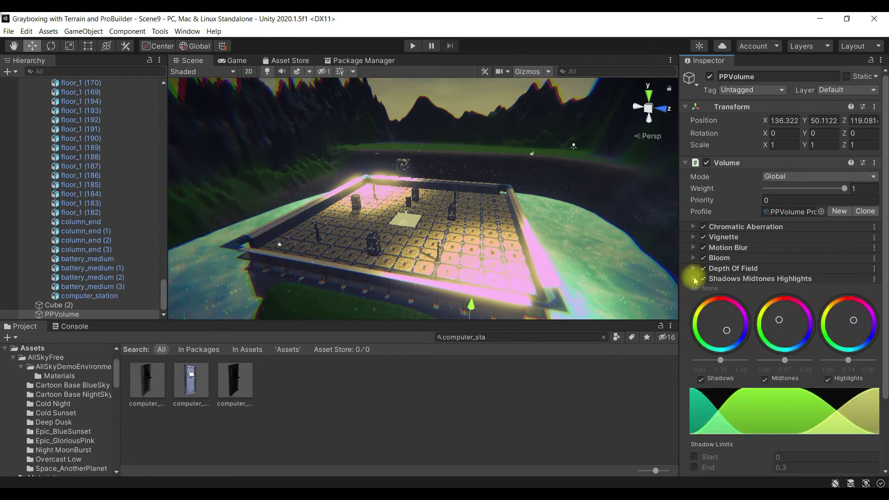
{"action": "left_click", "coordinate": [694, 269]}
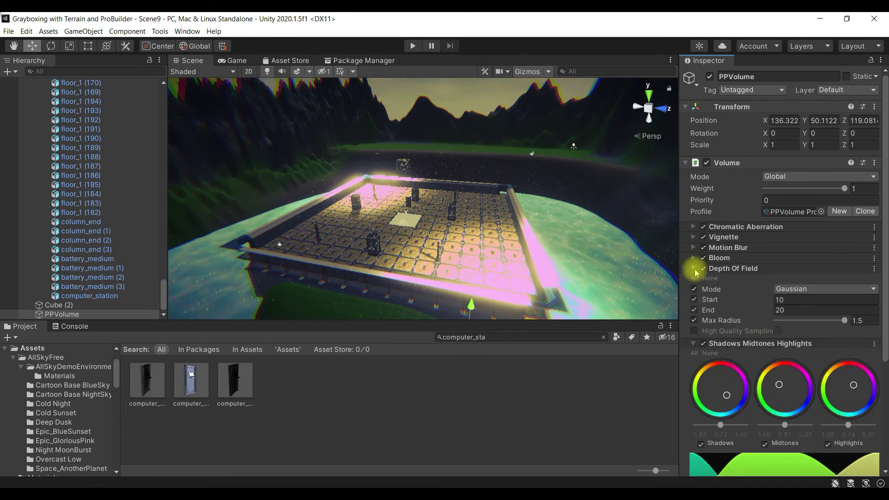
{"action": "left_click", "coordinate": [694, 269]}
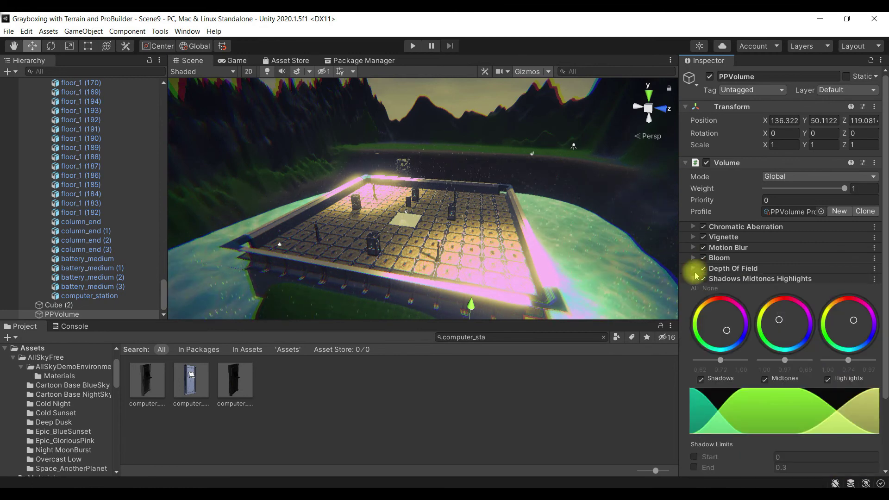
{"action": "left_click", "coordinate": [694, 279]}
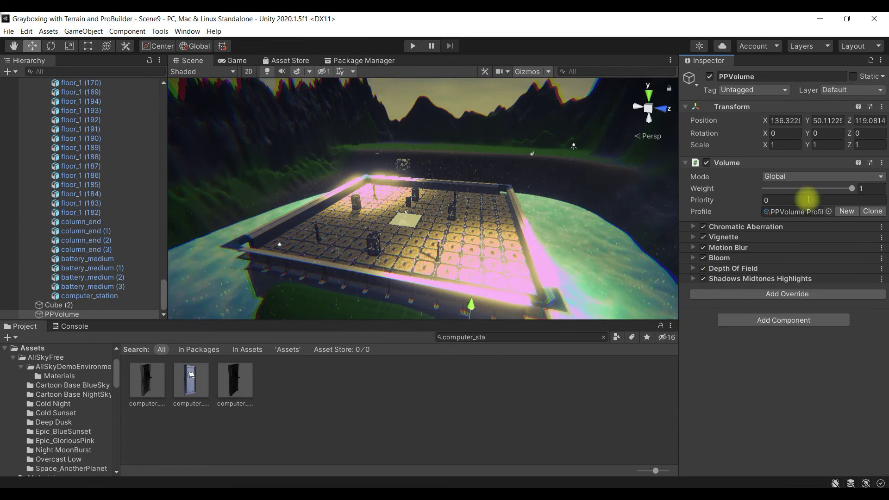